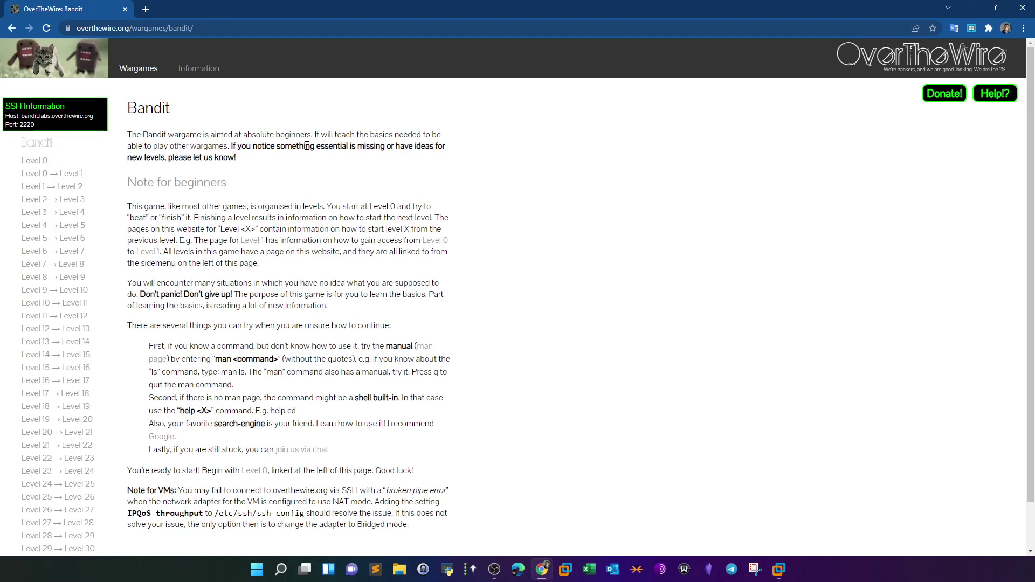
- Go back to the Wargames overview and open the Natas wargame page
left_click(12, 28)
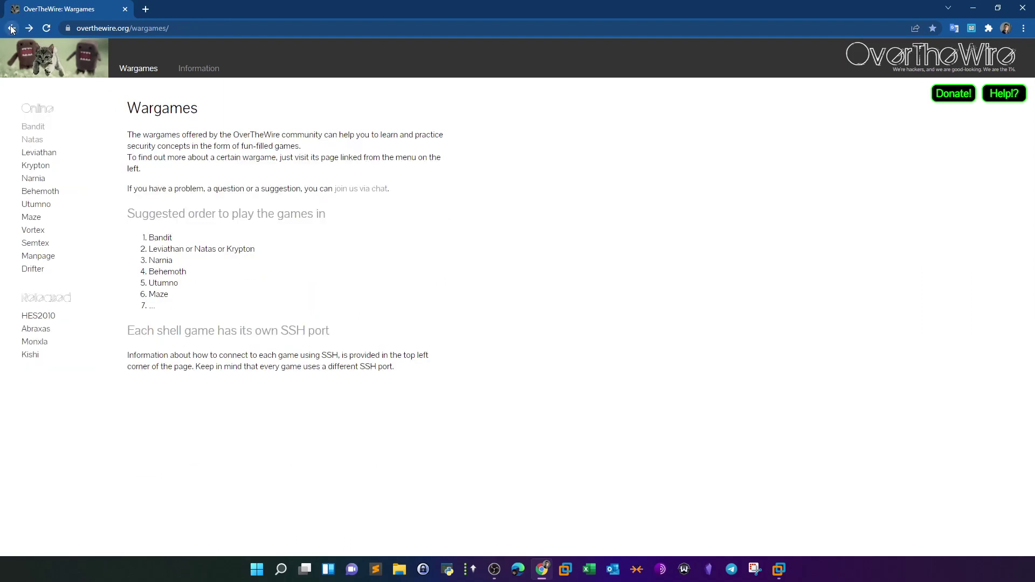
left_click(33, 142)
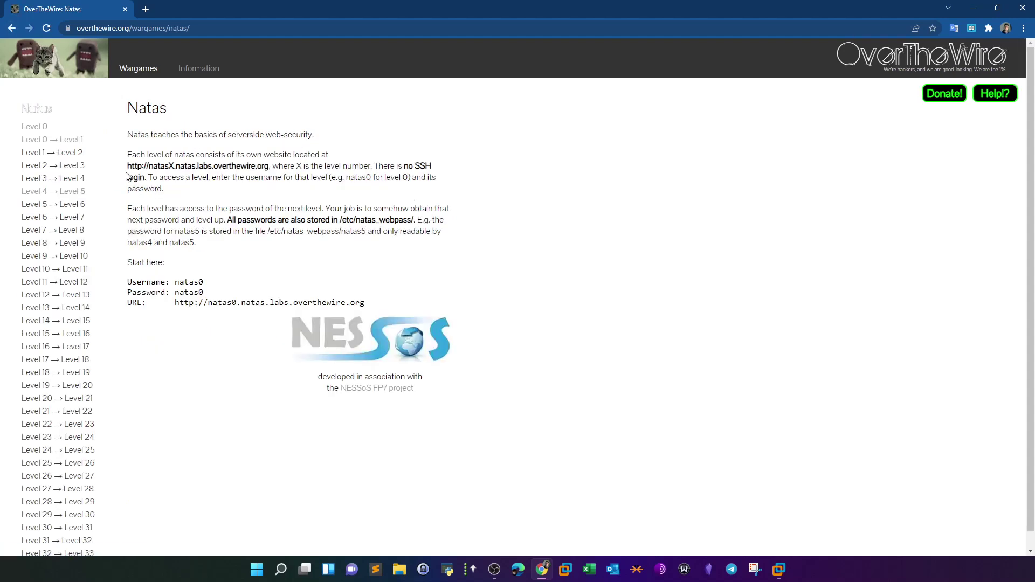
- Read the Natas introduction, noting the /etc/natas_webpass password folder and the natas0 URL
scroll(143, 444, "down", 1)
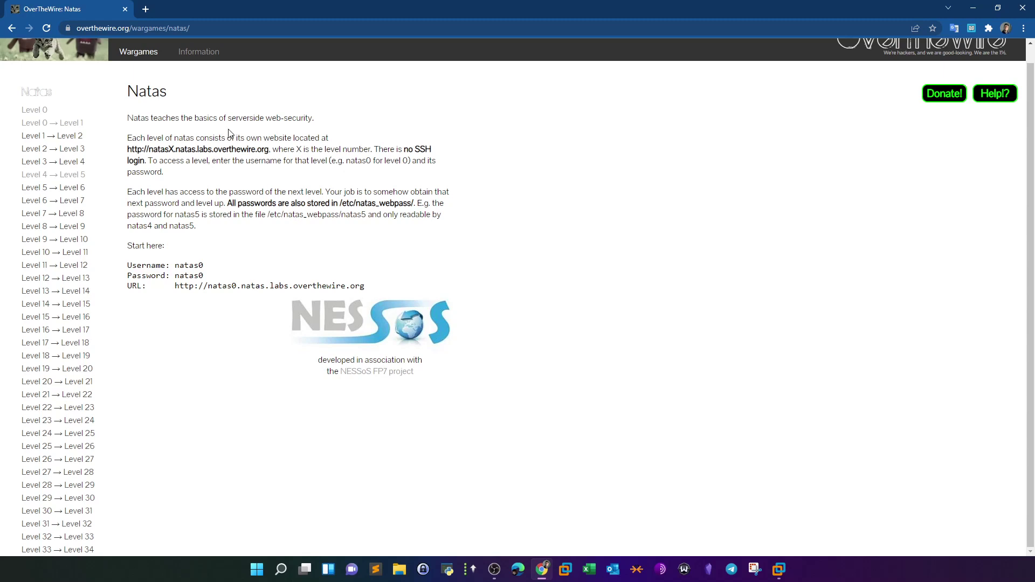
left_click_drag(228, 118, 317, 120)
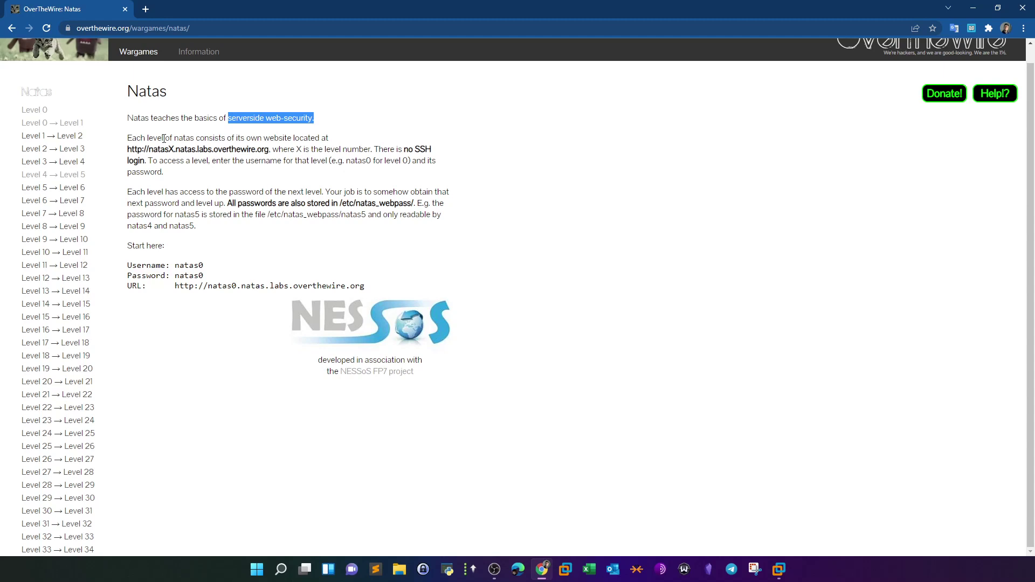
left_click_drag(129, 122, 205, 191)
left_click(205, 191)
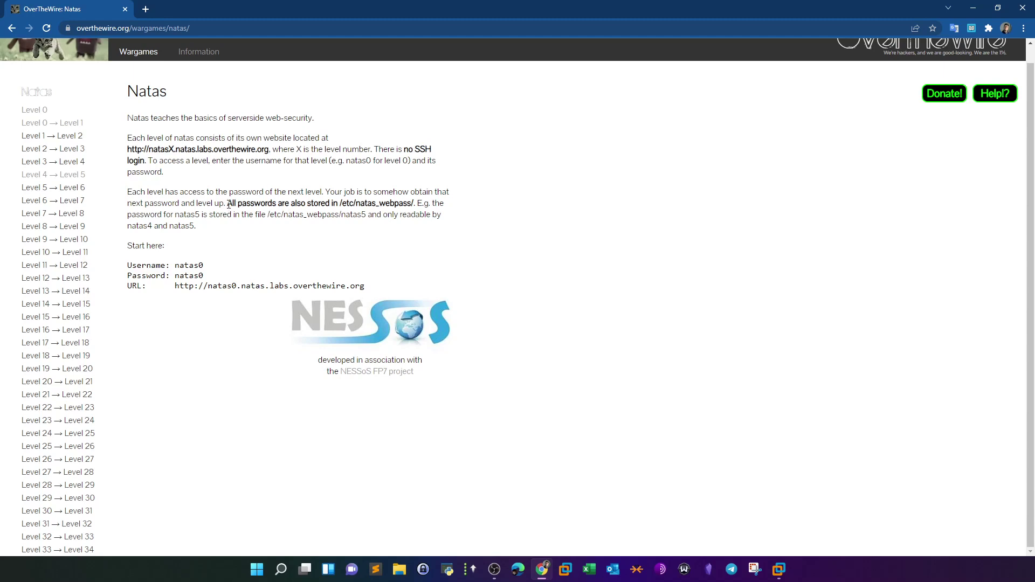
left_click_drag(228, 205, 256, 204)
left_click_drag(338, 204, 412, 205)
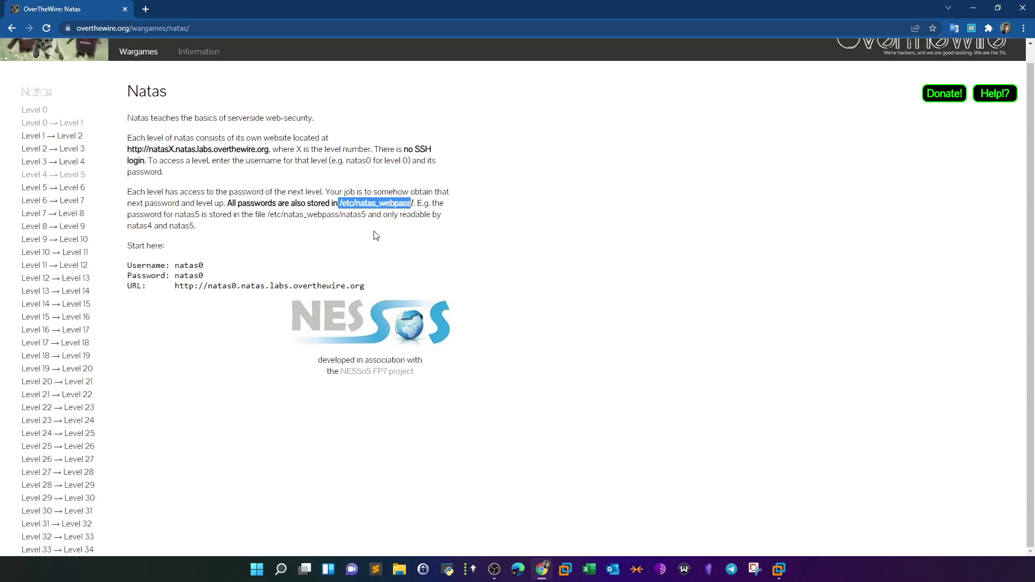
left_click_drag(266, 216, 361, 215)
left_click(376, 248)
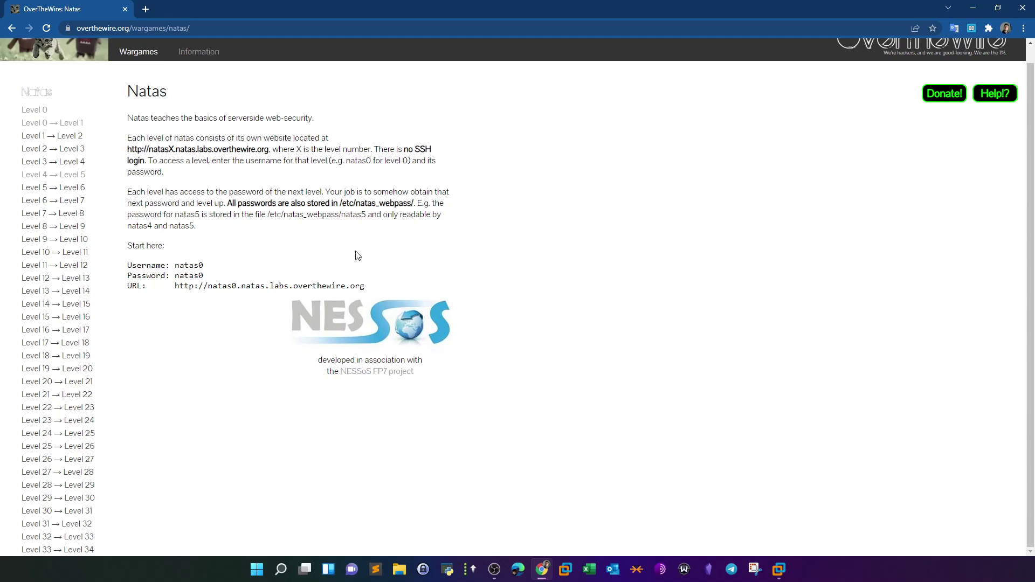
left_click_drag(174, 285, 328, 286)
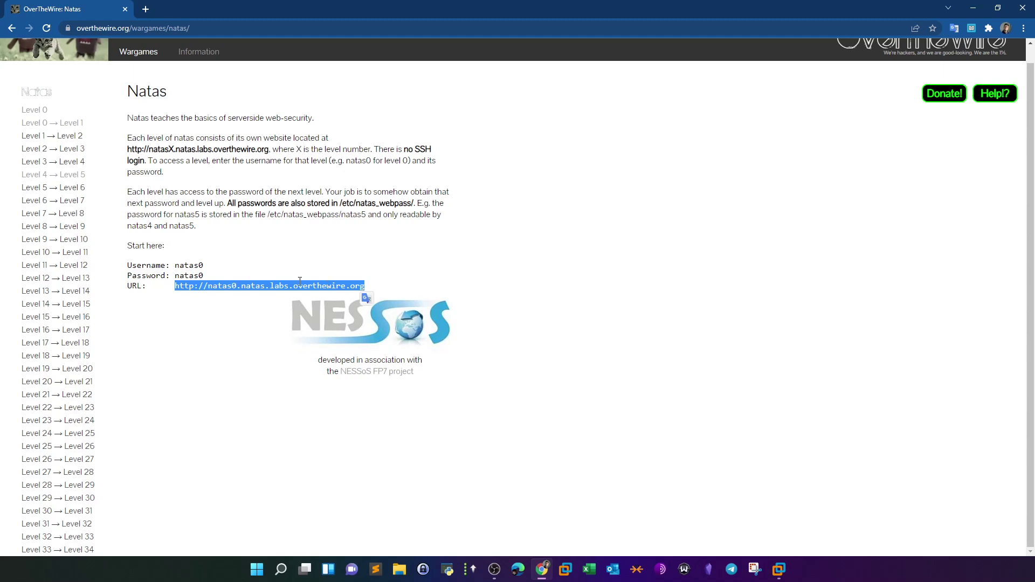
double_click(187, 265)
left_click(189, 282)
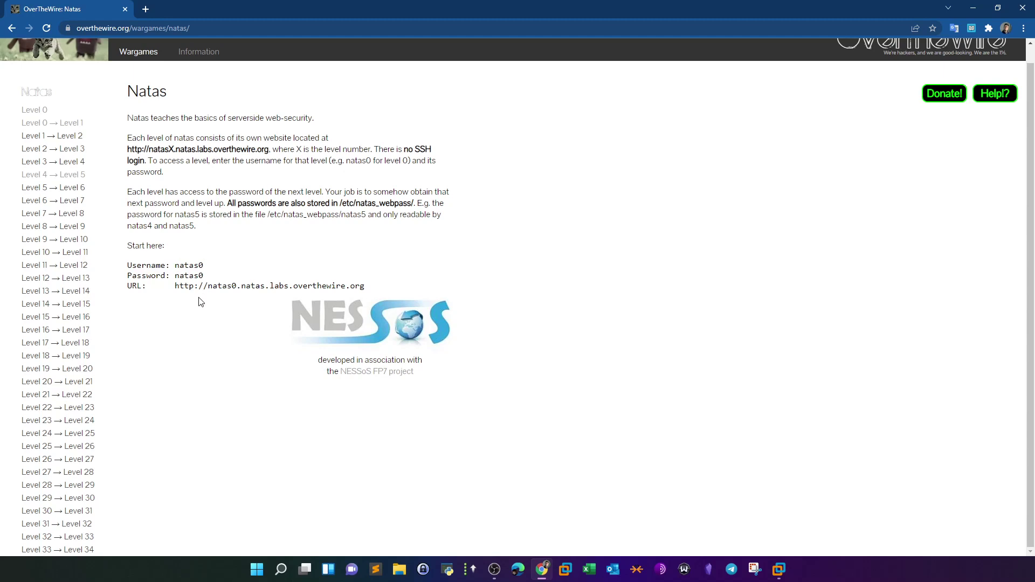
- Open the Natas Level 0 page and select the natas0 level URL for copying
left_click(62, 123)
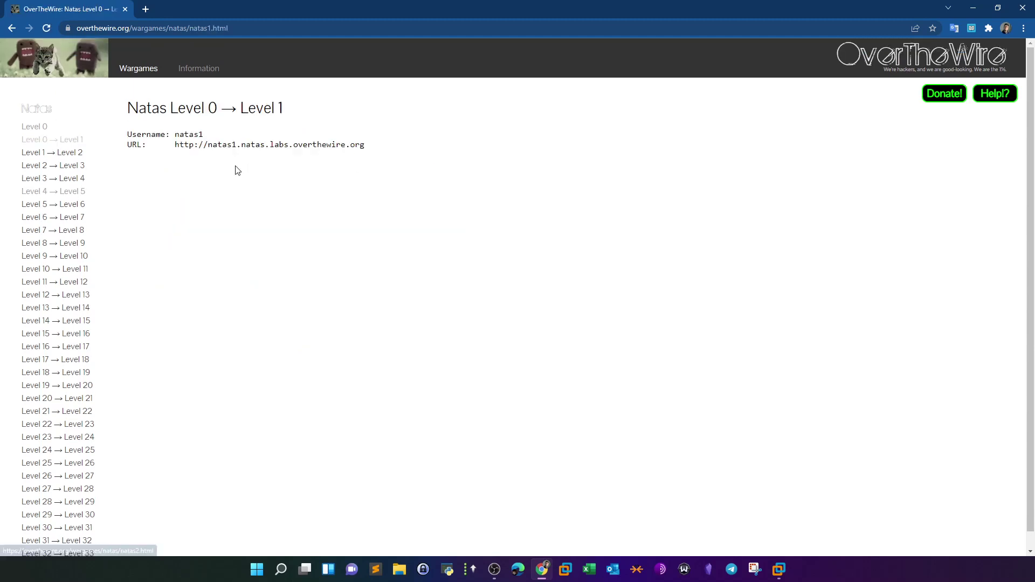
left_click(34, 128)
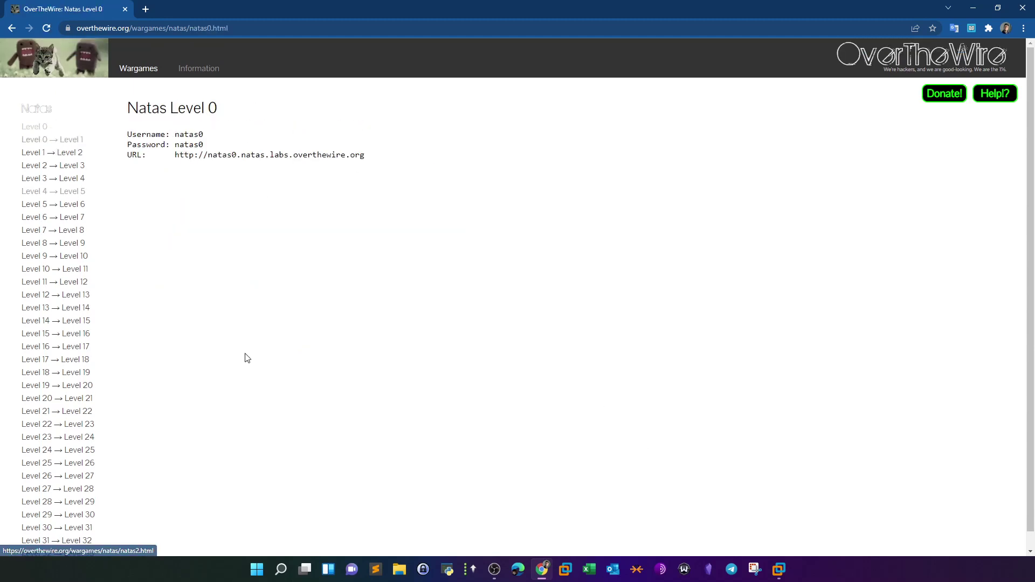
left_click_drag(174, 156, 367, 163)
right_click(367, 162)
- Copy the natas0 URL, load it in a new Kali Firefox tab, and begin typing username 'natas'
left_click(366, 163)
left_click(779, 569)
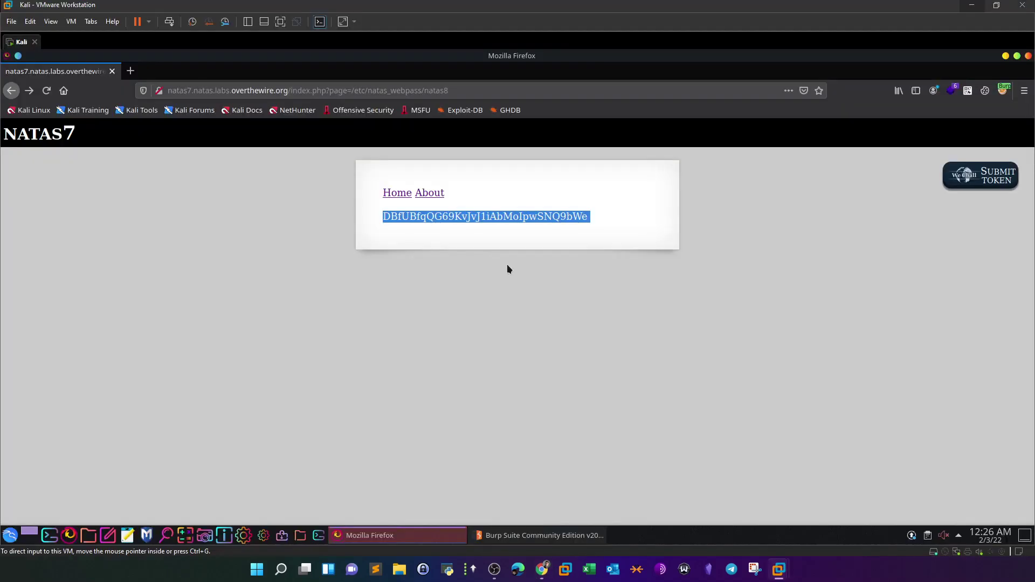
left_click(139, 76)
key("ctrl+v")
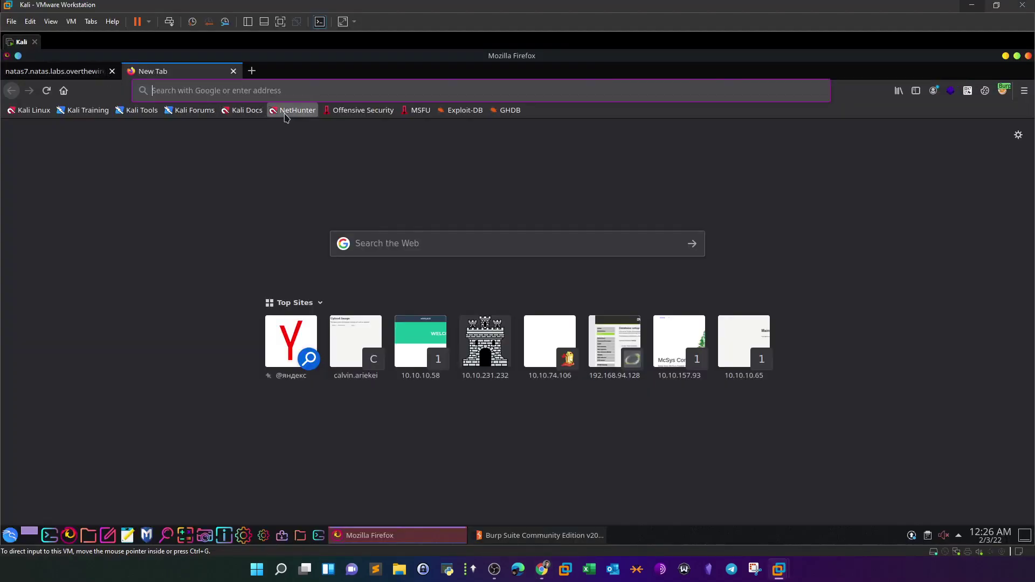
key("Return")
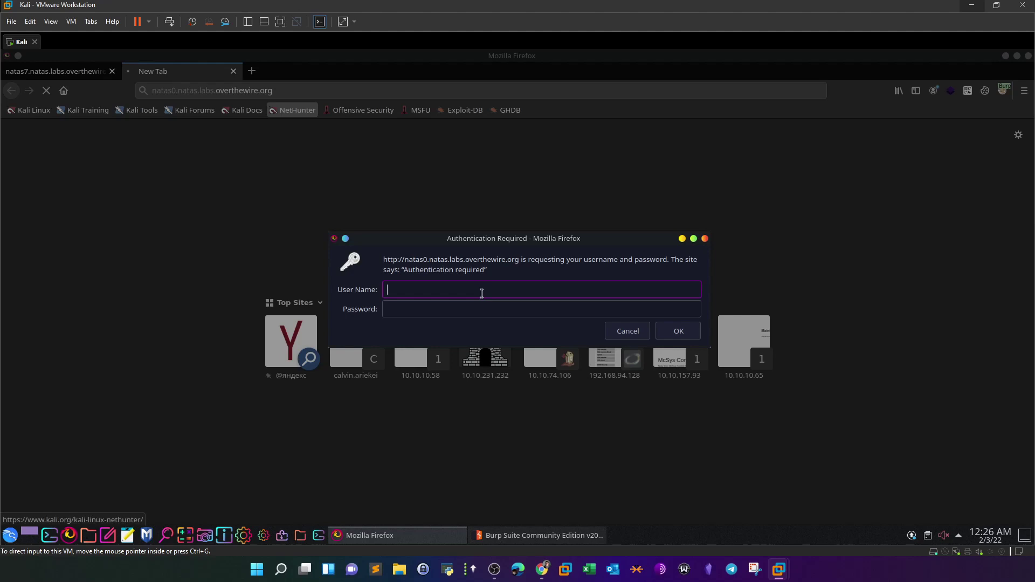
type("natas0")
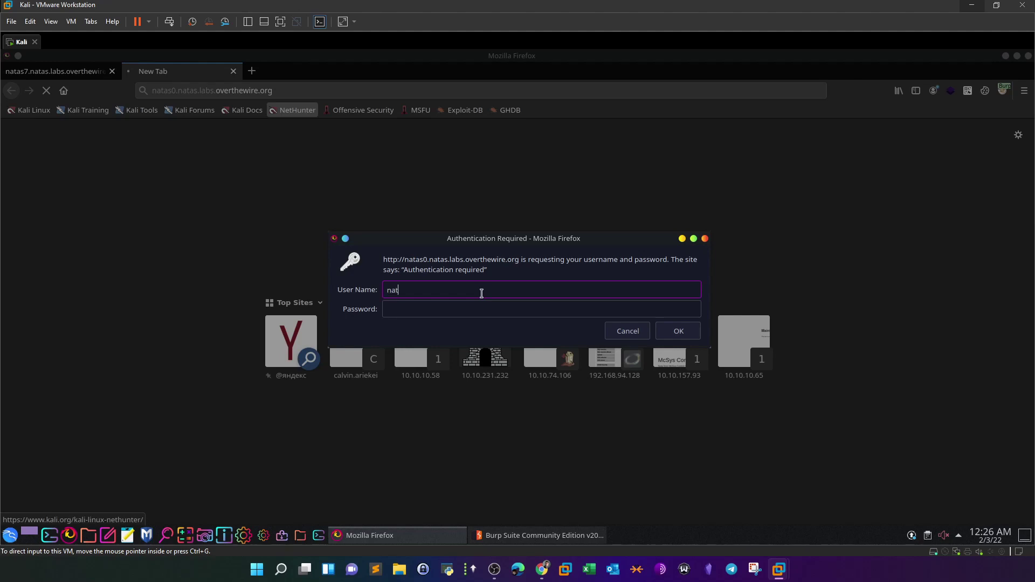
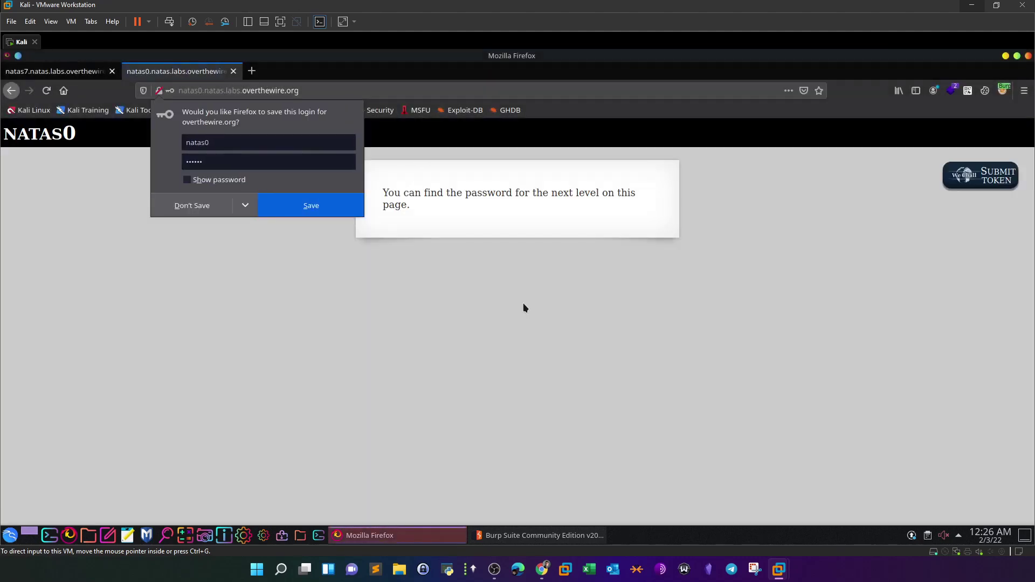
- Decline saving the natas0 login so the level page shows fully
left_click(202, 214)
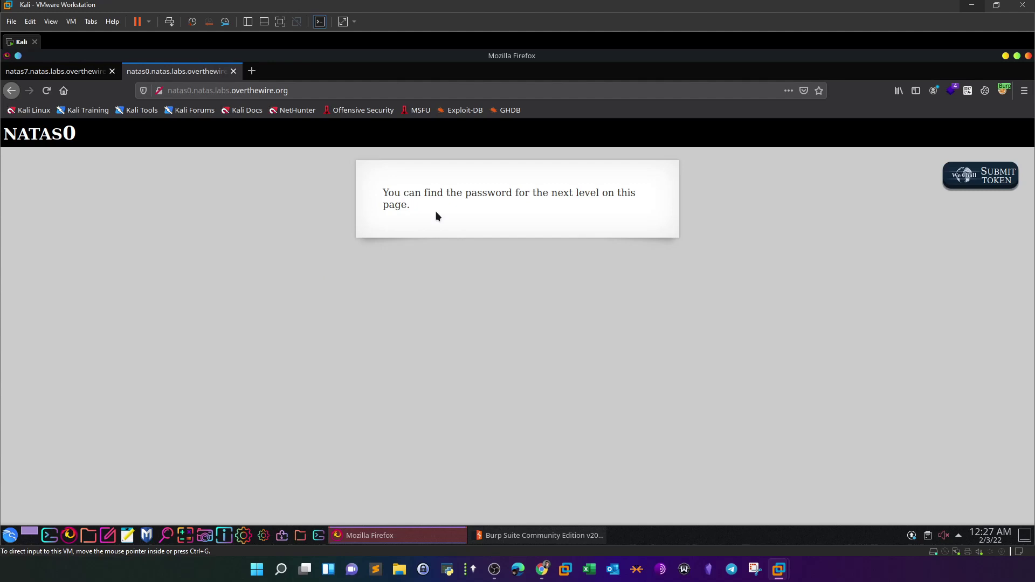
- View the natas0 page source and select the natas1 password on line 16
right_click(373, 221)
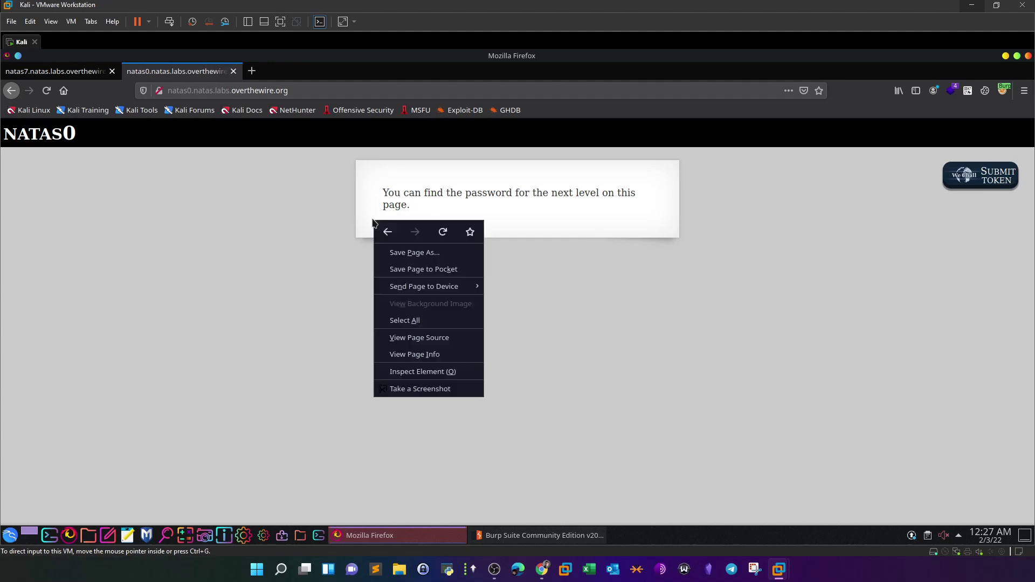
left_click(440, 341)
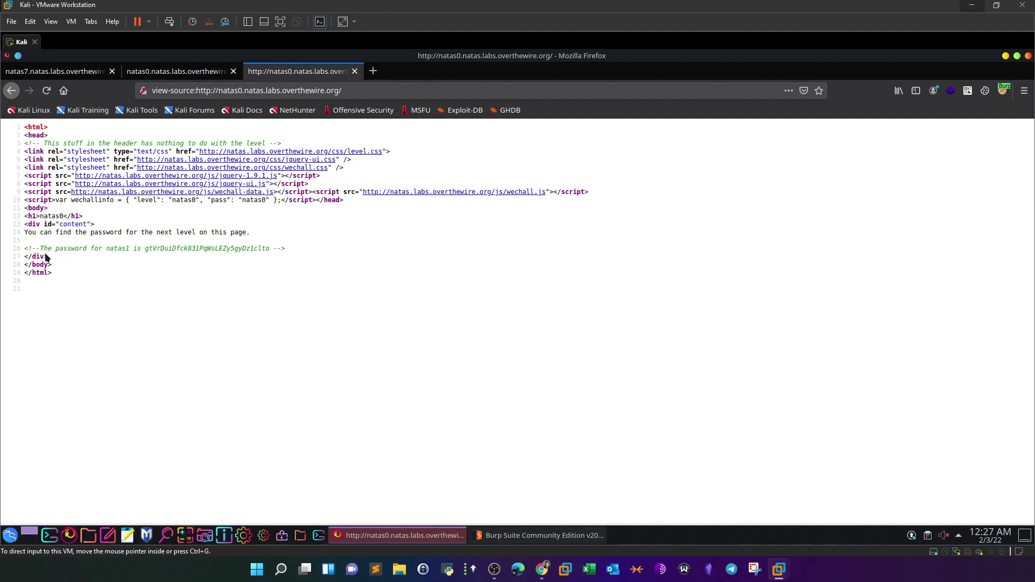
left_click_drag(27, 249, 258, 248)
left_click(280, 264)
left_click_drag(144, 248, 270, 248)
- Copy the selected natas1 password and close the page source view
right_click(264, 253)
left_click(279, 254)
left_click(602, 325)
left_click(607, 313)
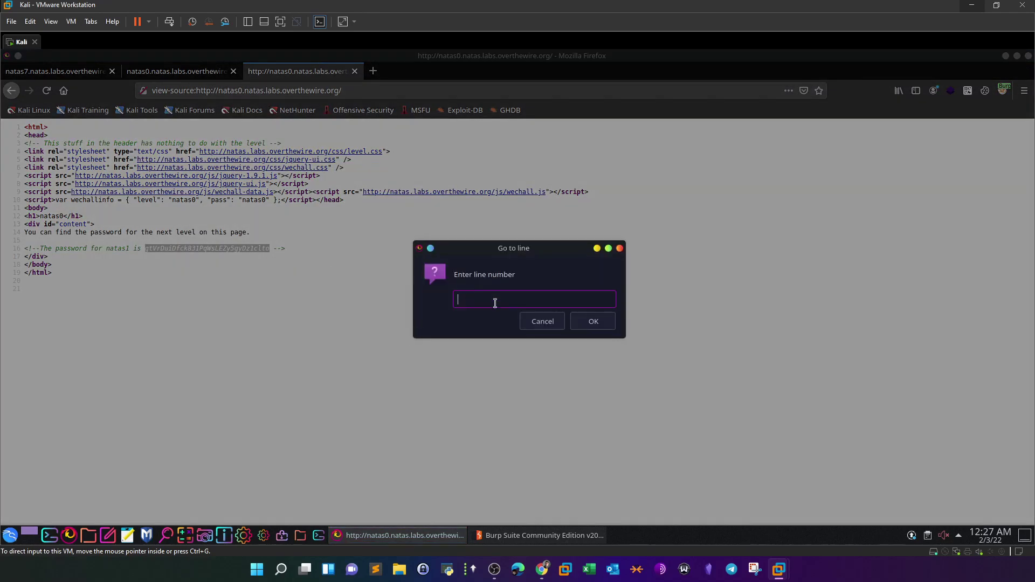
left_click(539, 321)
right_click(210, 247)
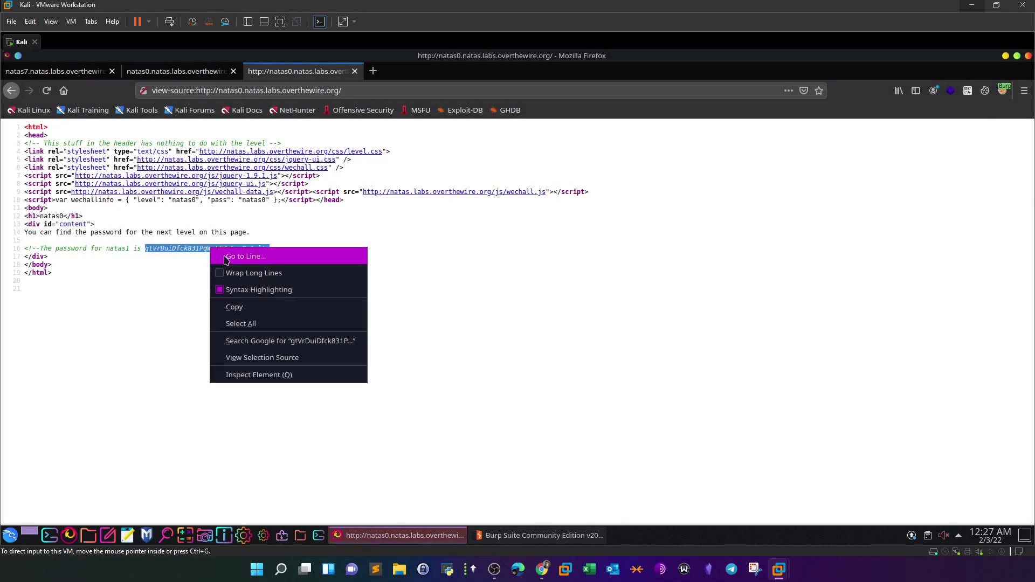
left_click(234, 307)
left_click(354, 71)
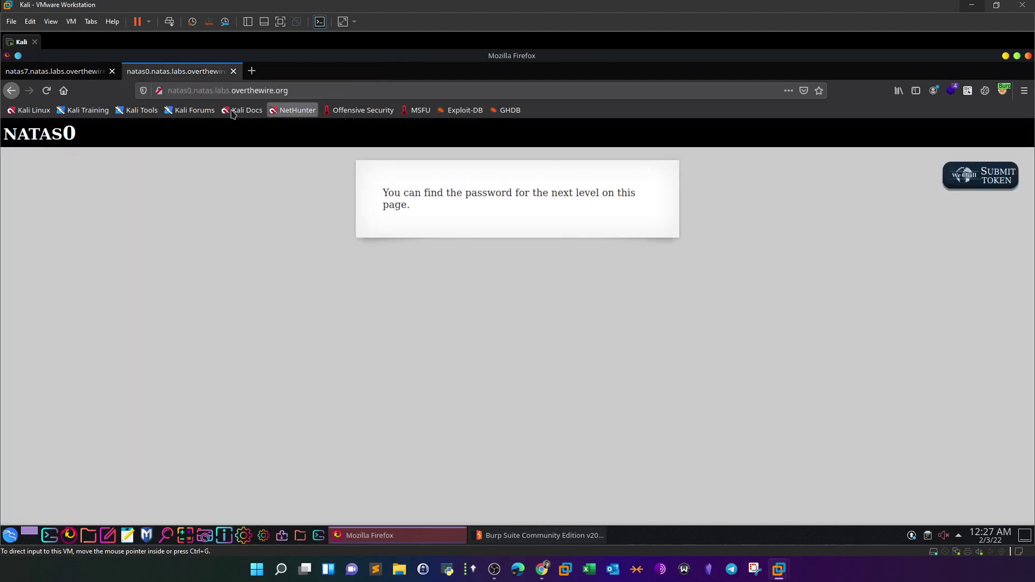
- Edit the address from natas0 to natas1.natas.labs.overthewire.org and load it
left_click(192, 92)
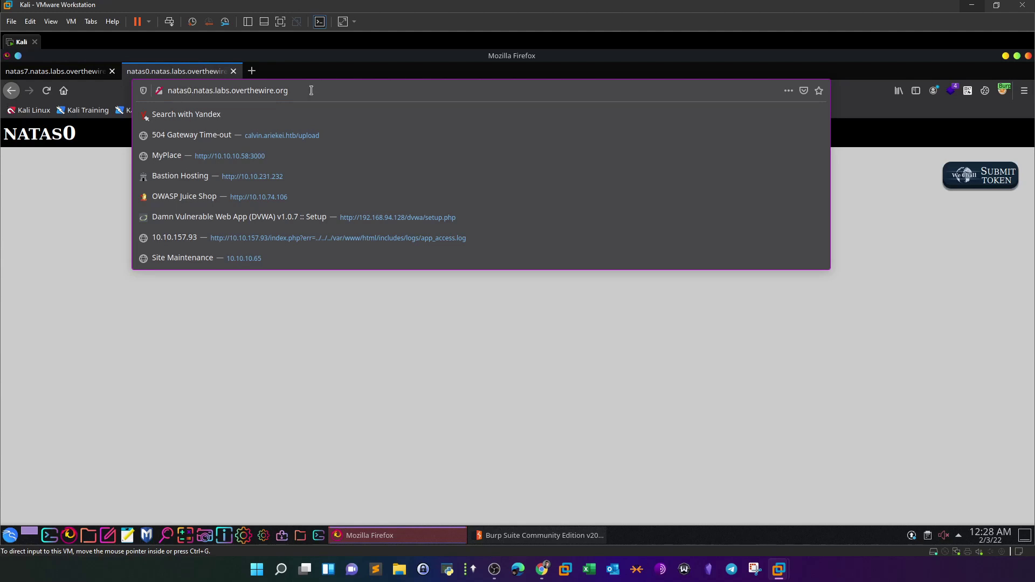
type("1")
key("Left")
key("BackSpace")
key("Return")
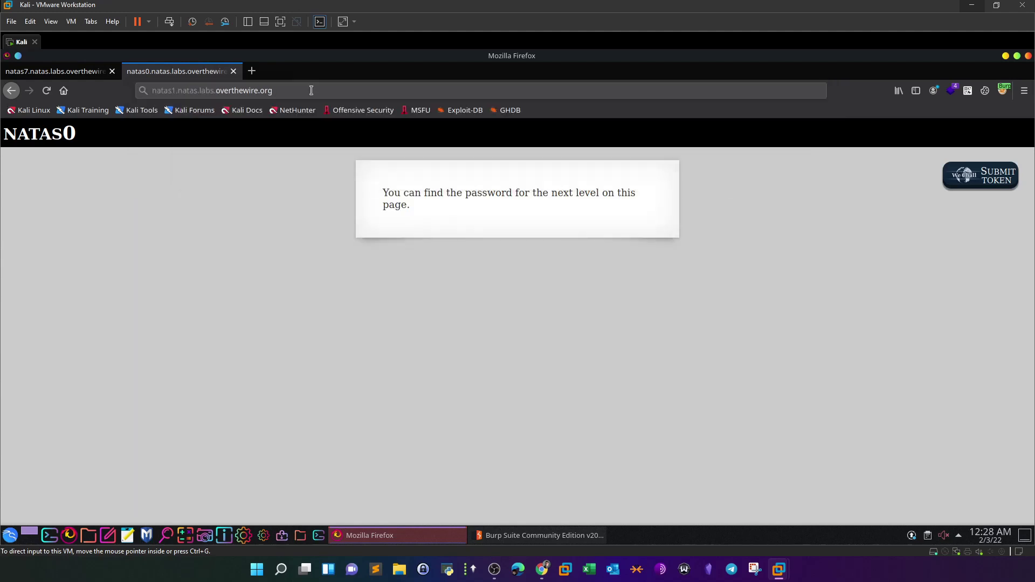
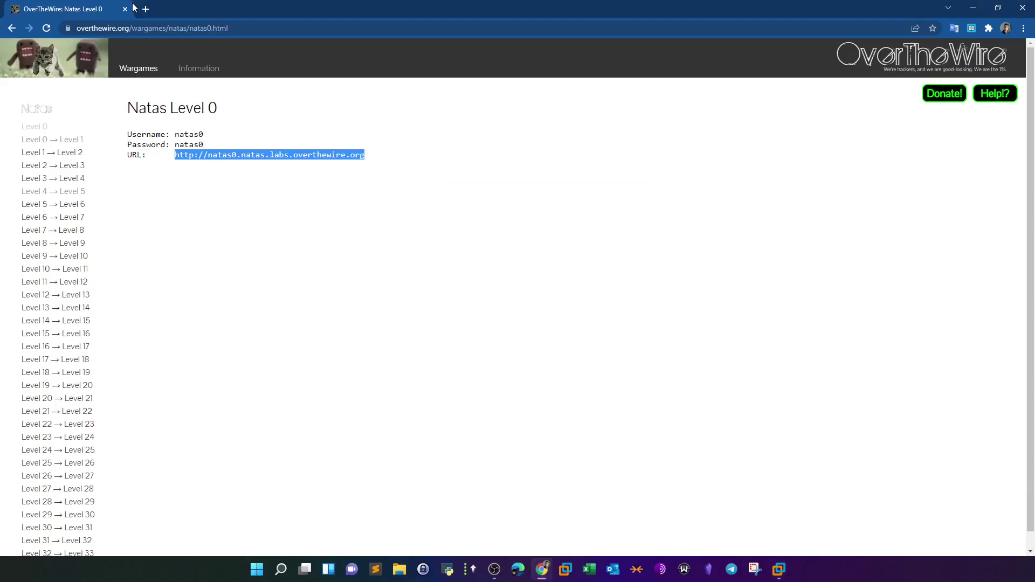
left_click(150, 9)
left_click(151, 28)
key("ctrl+shift+Tab")
left_click(189, 13)
type("http://natas0.natas.labs.overthewire.org")
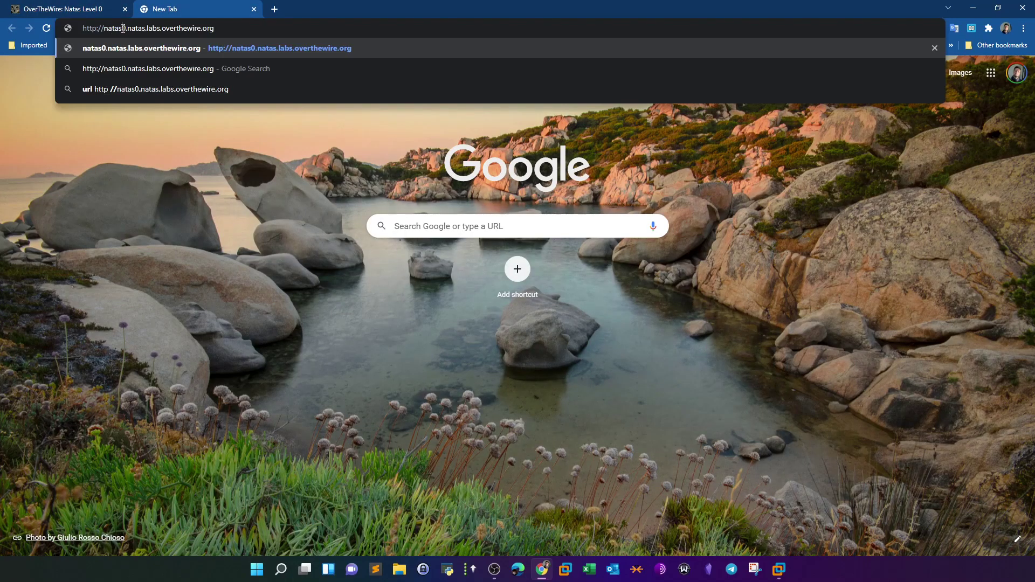
type("1")
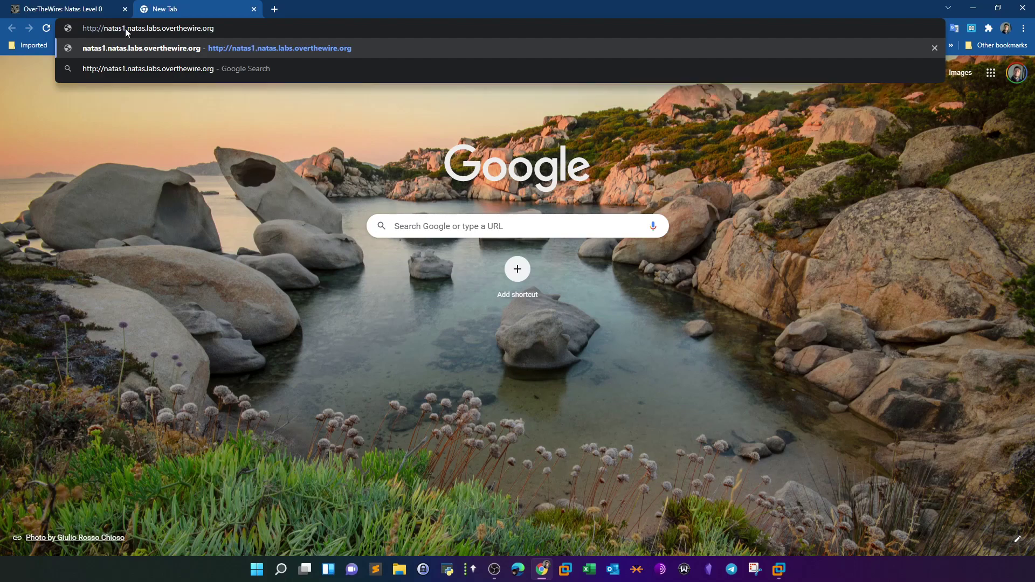
key("Return")
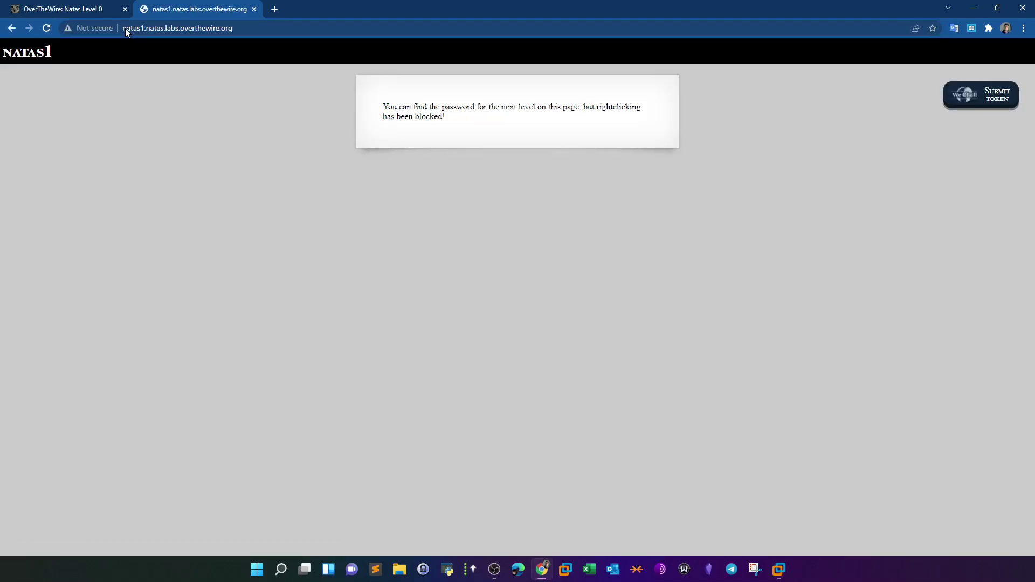
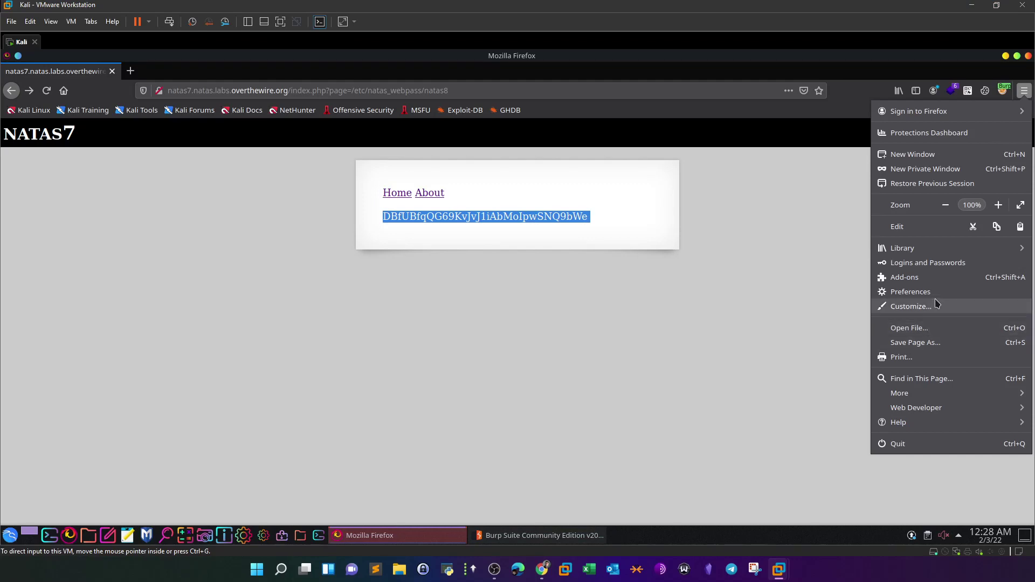
- Clear all cookies, site data and cached content under Privacy & Security, then close Firefox
left_click(916, 292)
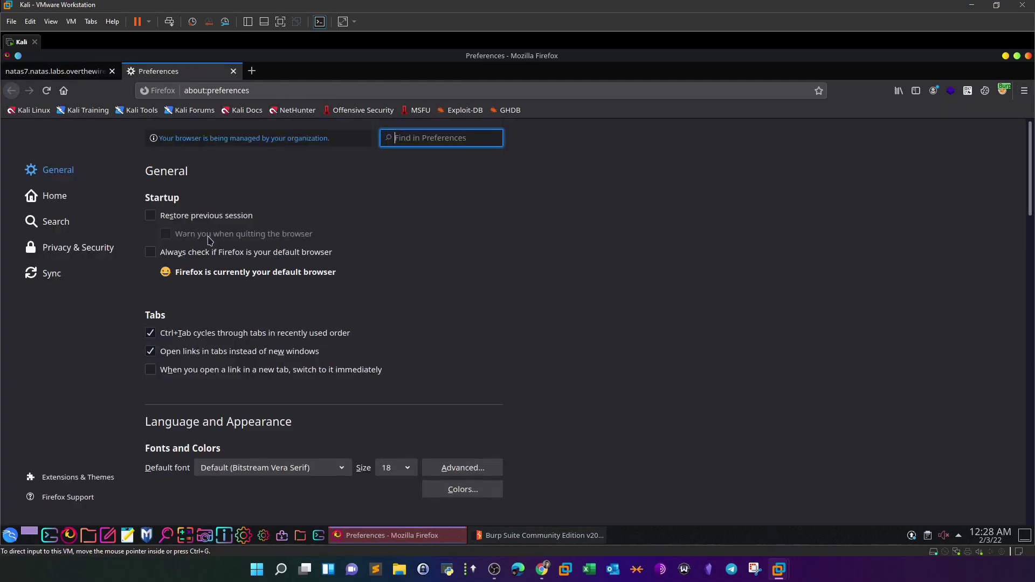
scroll(203, 270, "down", 8)
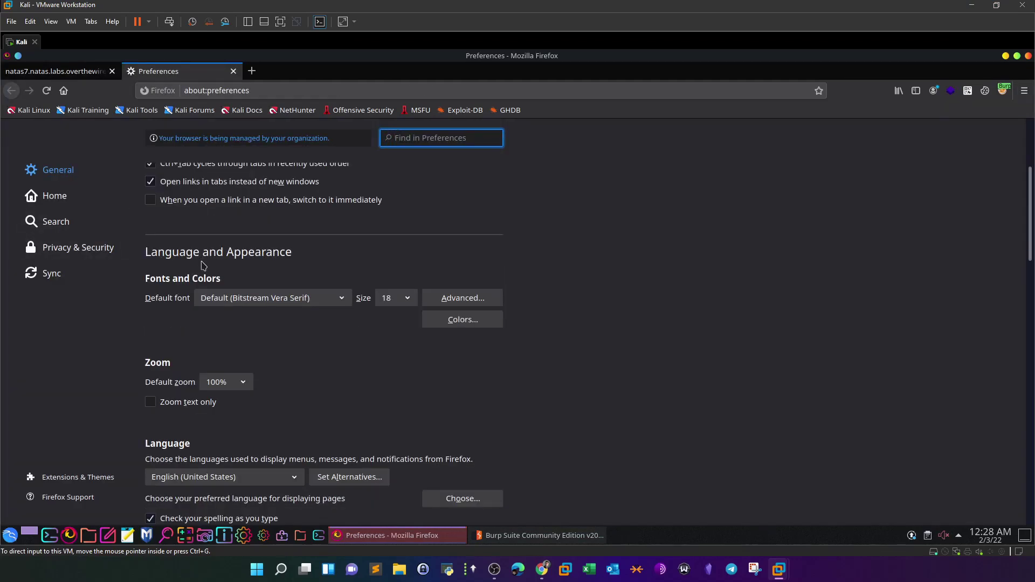
left_click(65, 252)
scroll(325, 276, "down", 10)
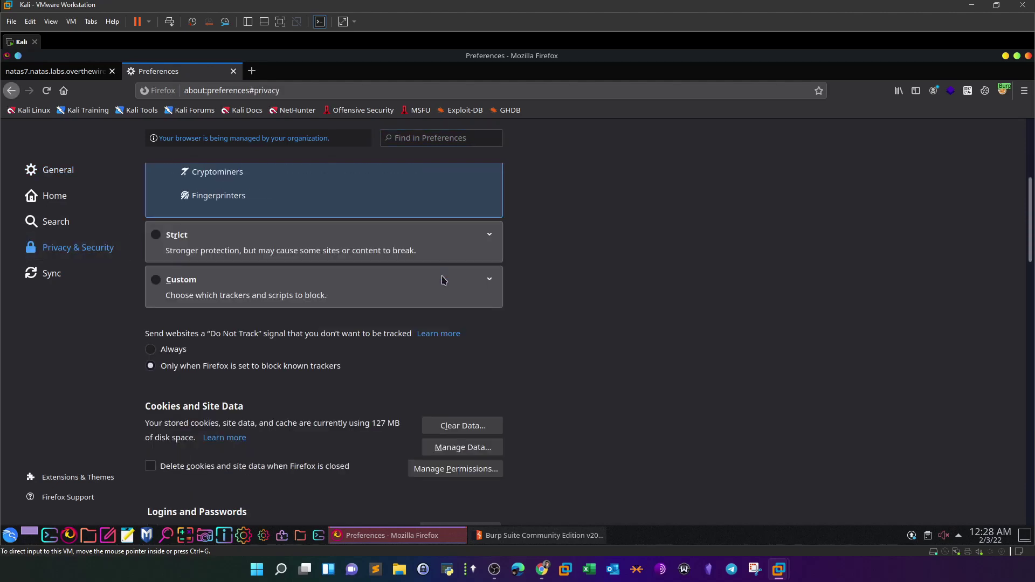
left_click(456, 218)
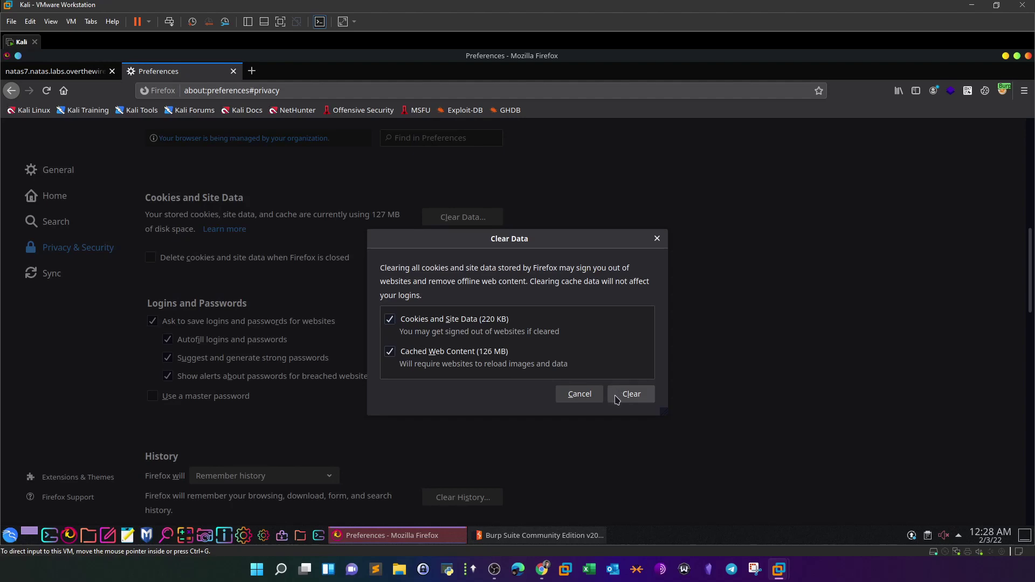
left_click(637, 402)
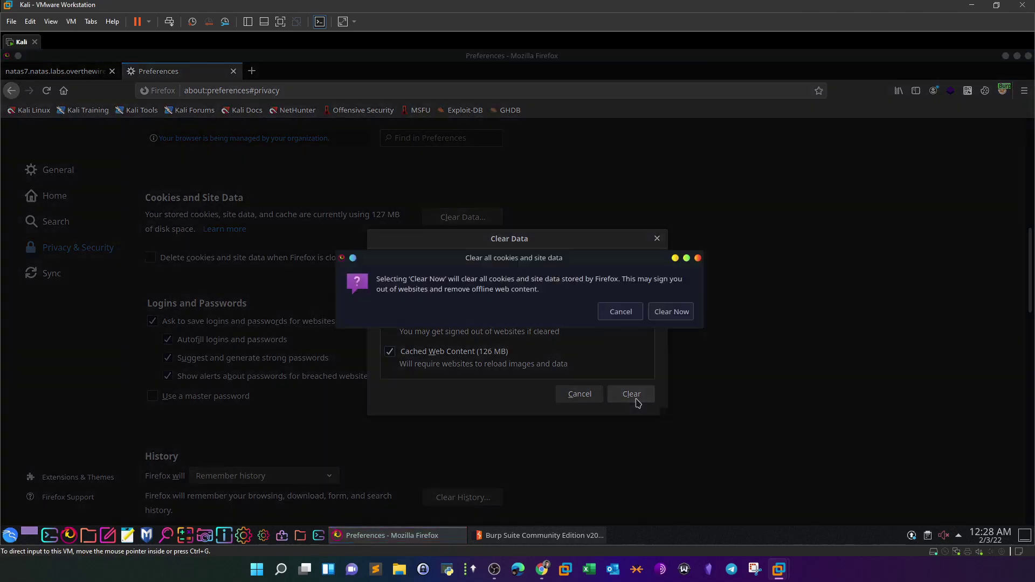
left_click(670, 313)
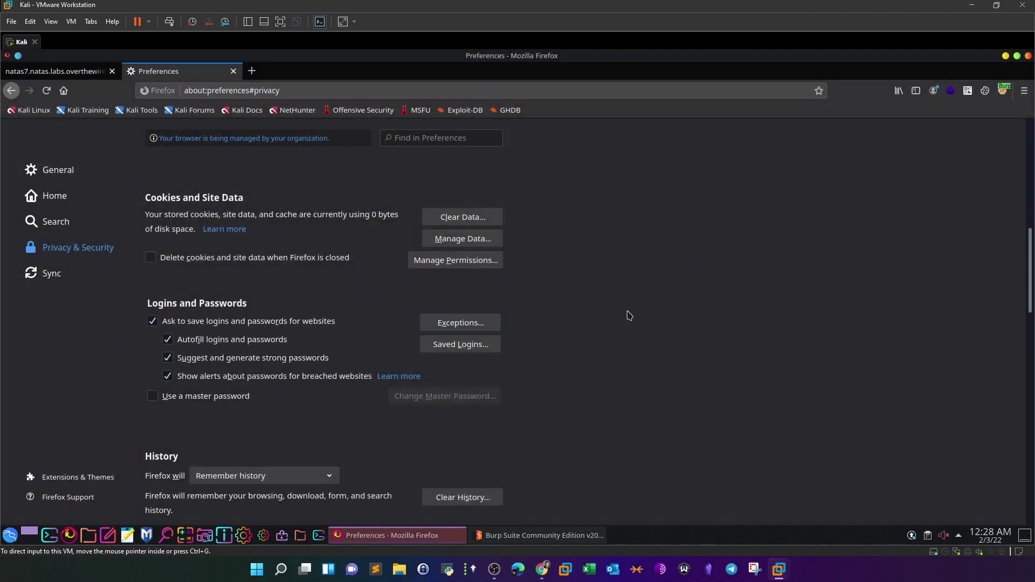
left_click(1029, 56)
- Quit Firefox with all tabs and, in Chrome, close the natas1 tab and browse the level instructions
left_click(623, 320)
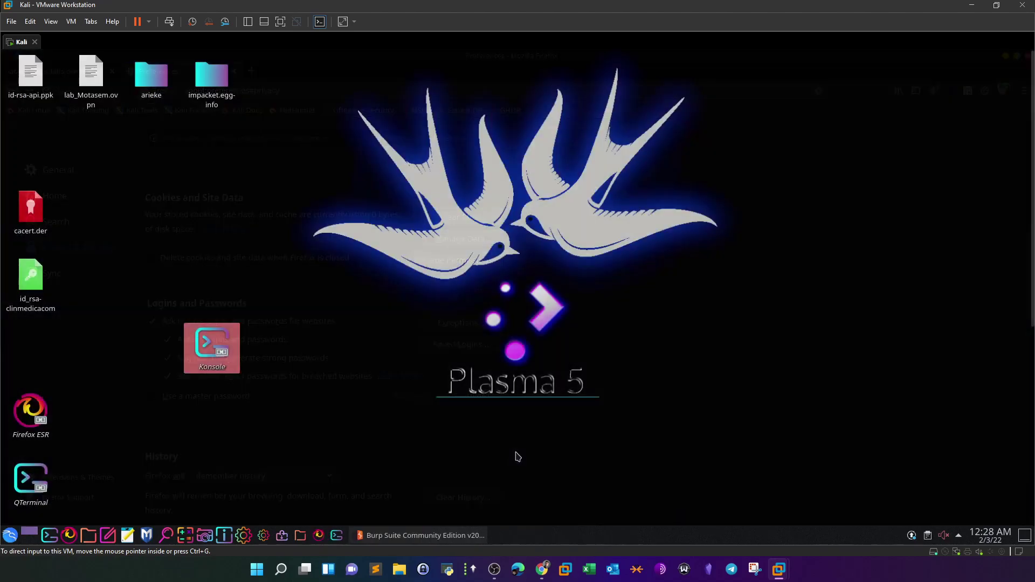
left_click(542, 568)
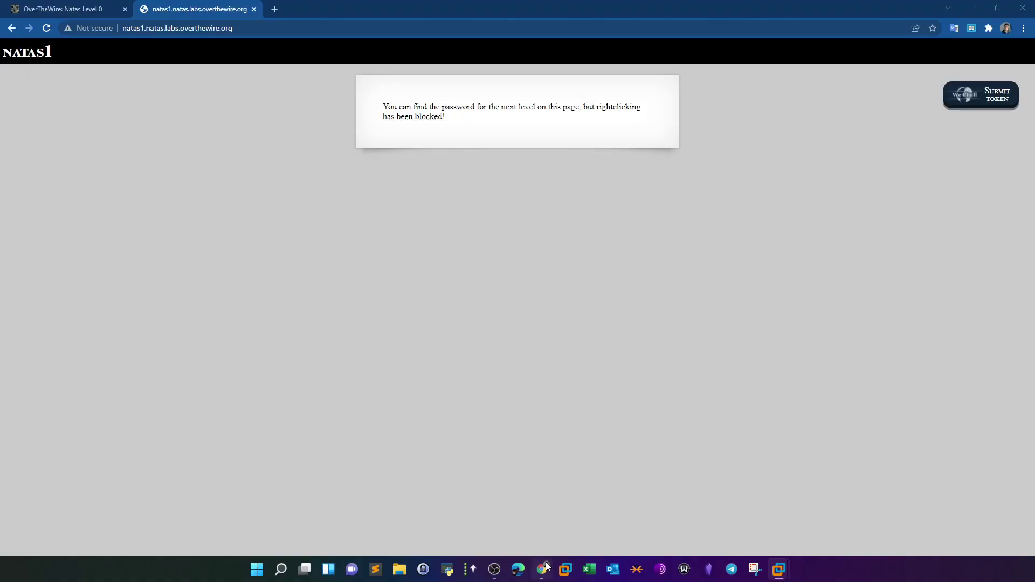
left_click(253, 9)
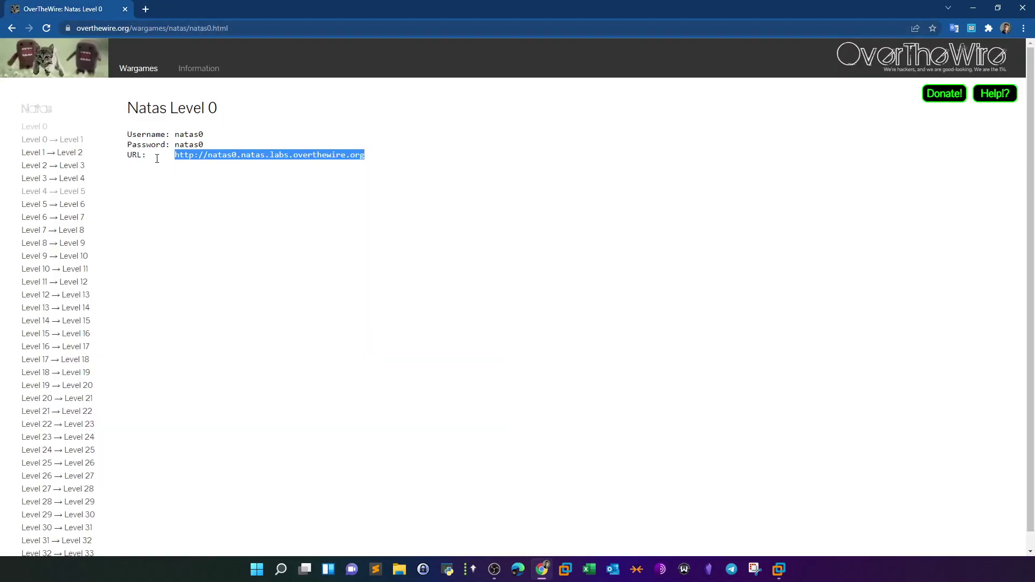
right_click(333, 157)
left_click(218, 189)
left_click(75, 141)
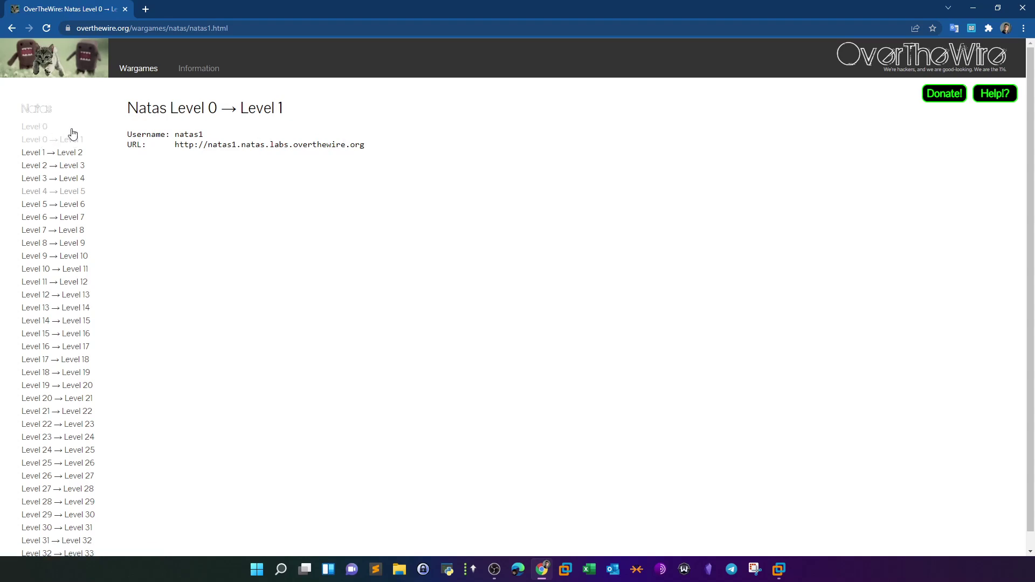
- Copy the natas0 URL from the Level 0 instructions and return to the Kali VM
left_click(70, 131)
left_click_drag(377, 161, 174, 156)
right_click(183, 158)
left_click(204, 166)
left_click(779, 568)
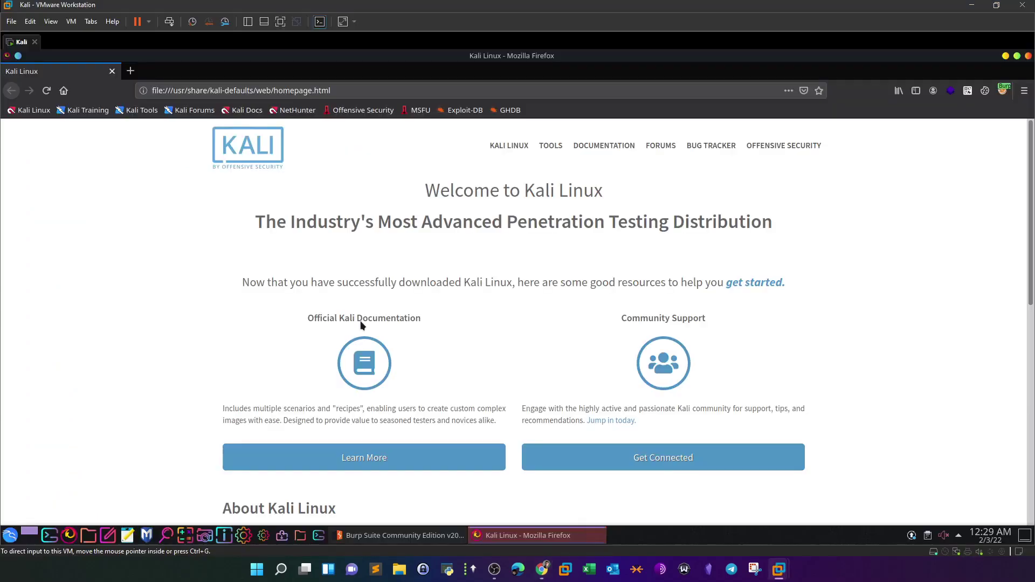
- Paste the natas0 URL into the address bar and log in to natas0
left_click(226, 90)
key("ctrl+v")
key("Return")
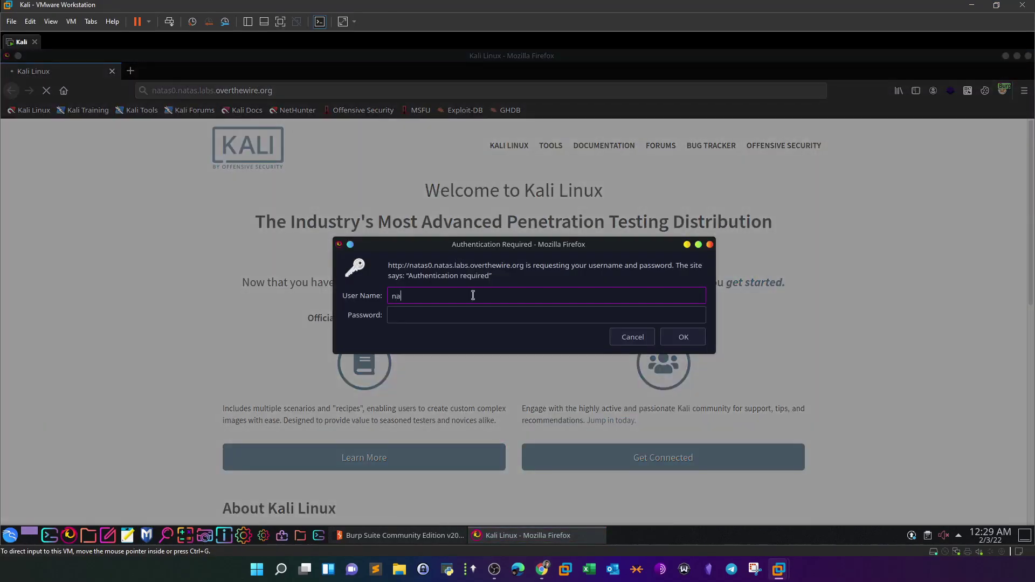
left_click(467, 313)
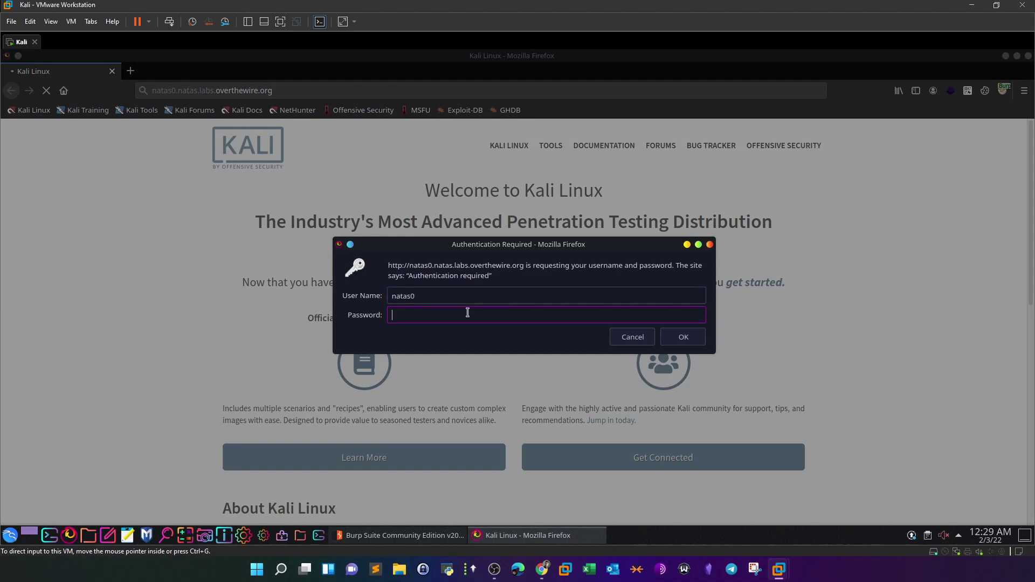
key("Return")
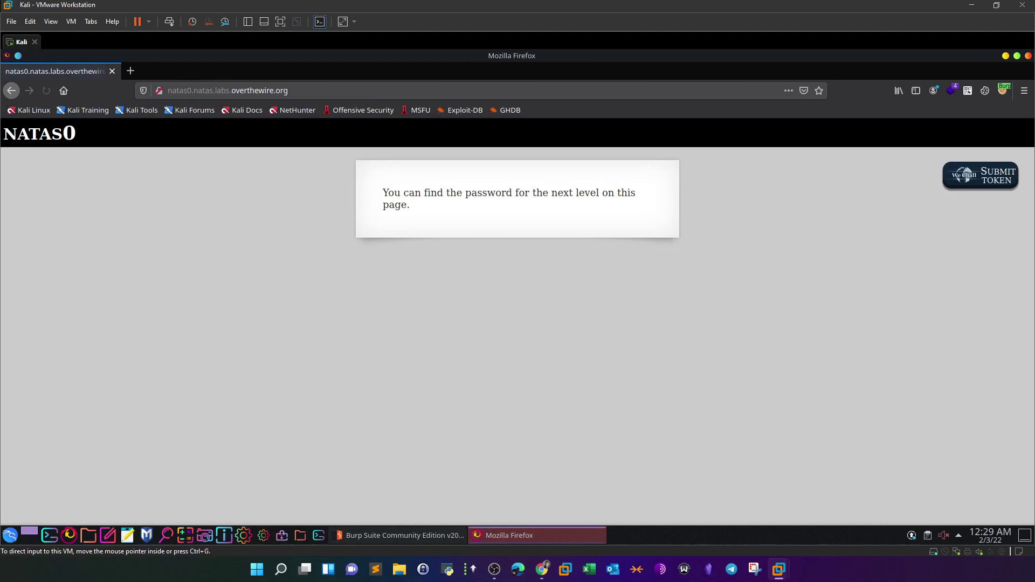
- View the natas0 page source and copy the natas1 password from its HTML comment
right_click(386, 263)
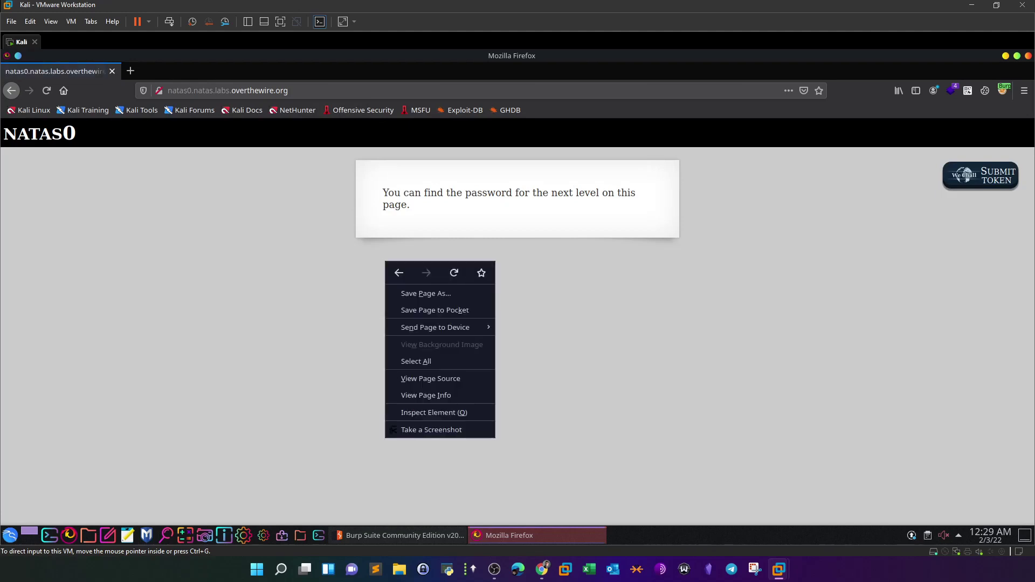
left_click(138, 271)
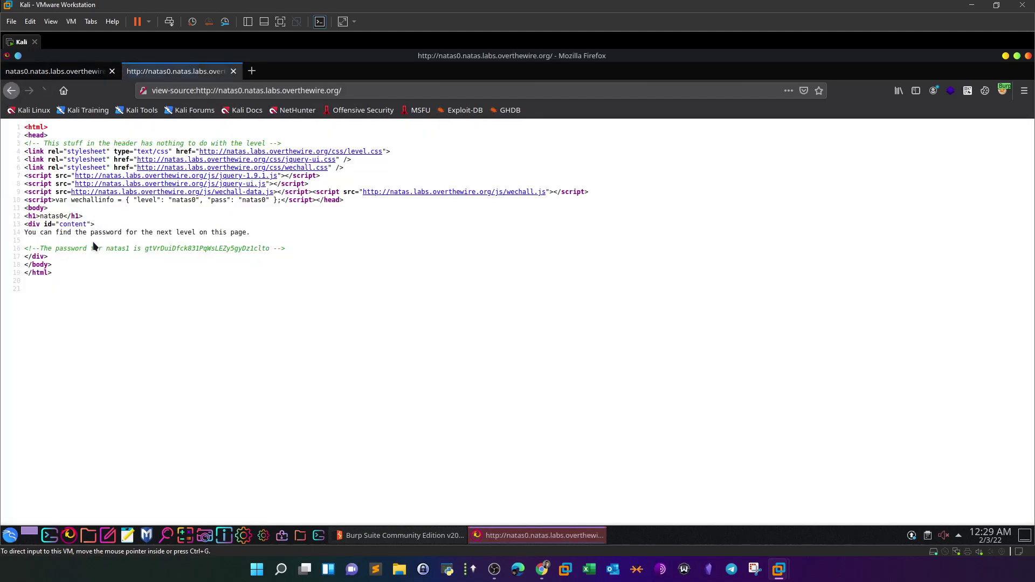
left_click_drag(145, 249, 273, 249)
right_click(270, 249)
left_click(286, 308)
left_click(252, 71)
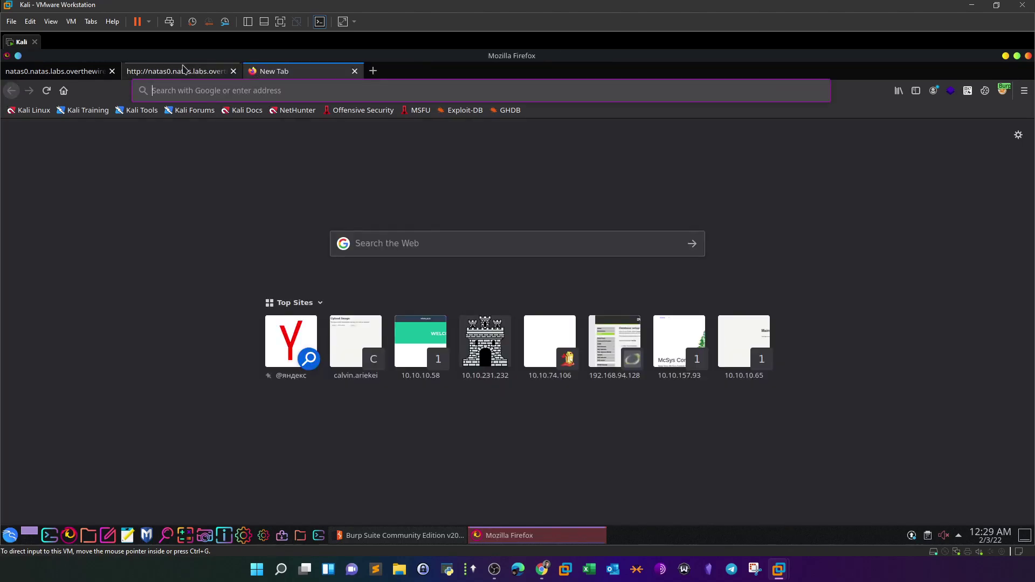
- Load the natas1 level address in a new tab, then cancel its login prompt
left_click(190, 71)
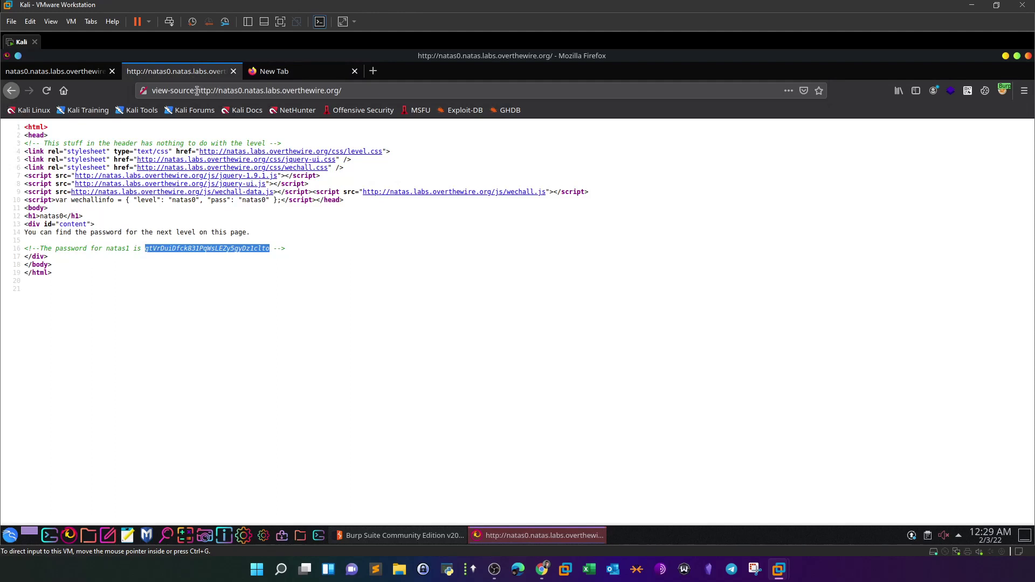
left_click(197, 90)
left_click(373, 70)
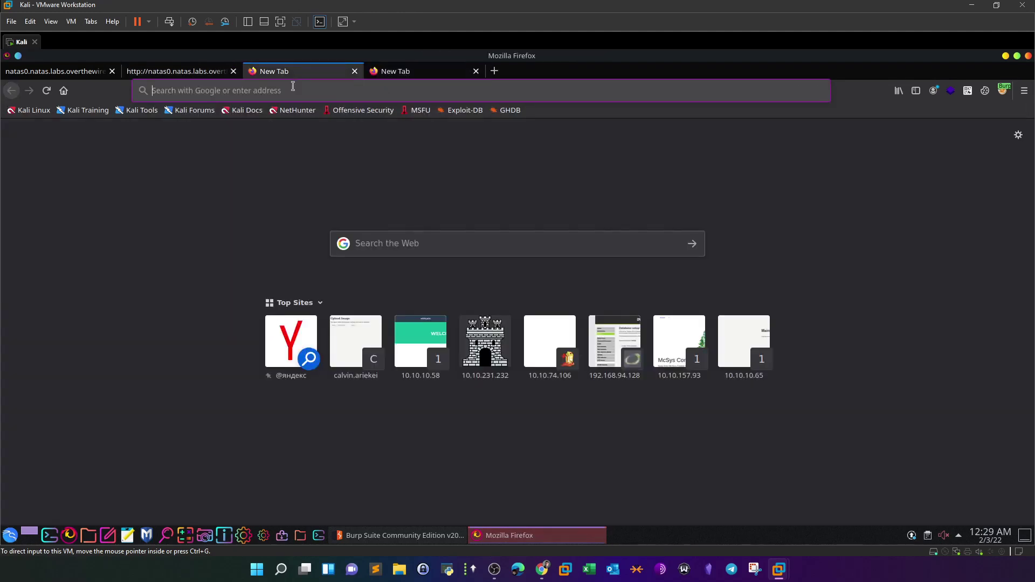
key("ctrl+v")
left_click(476, 71)
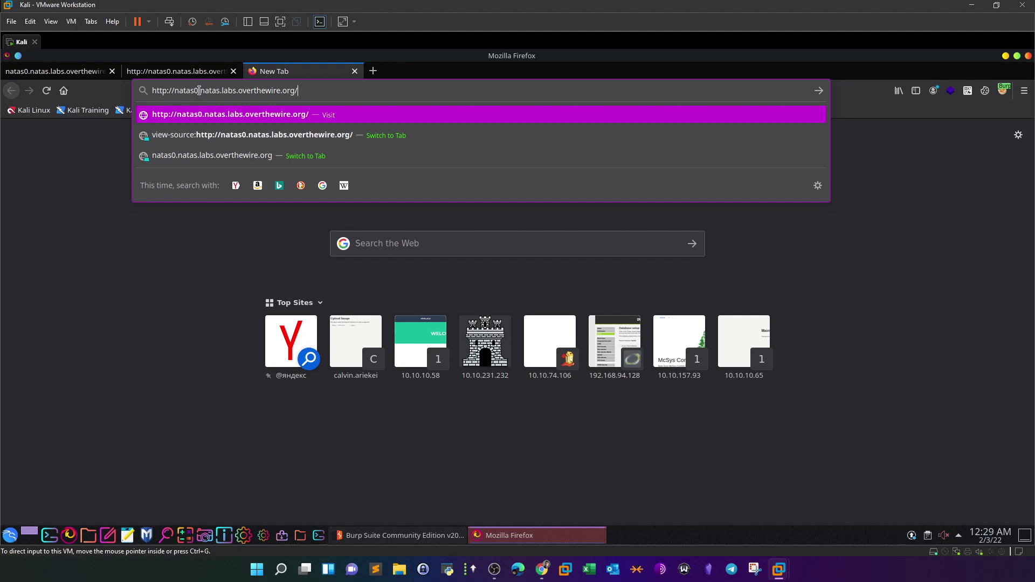
key("Return")
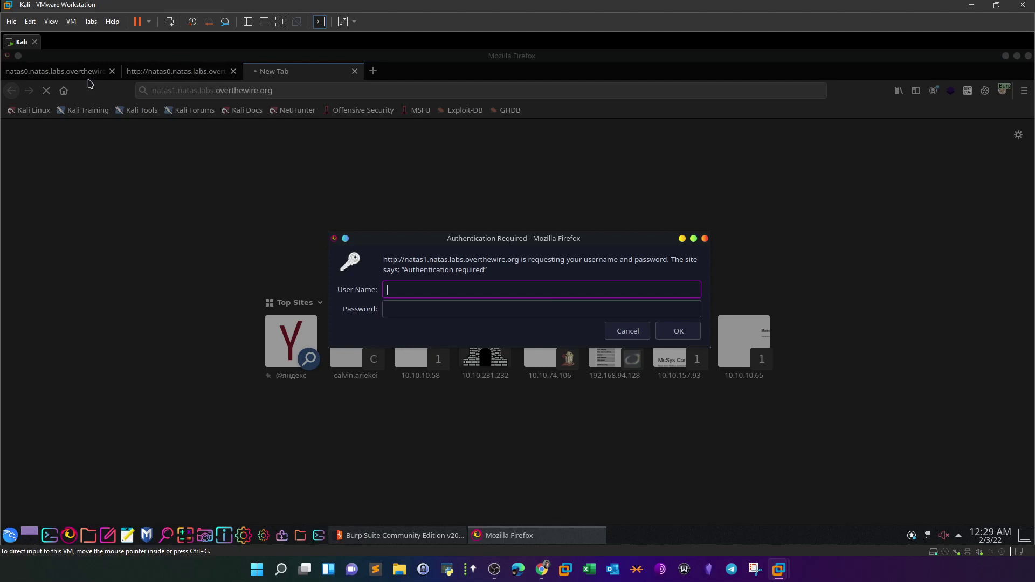
left_click(629, 331)
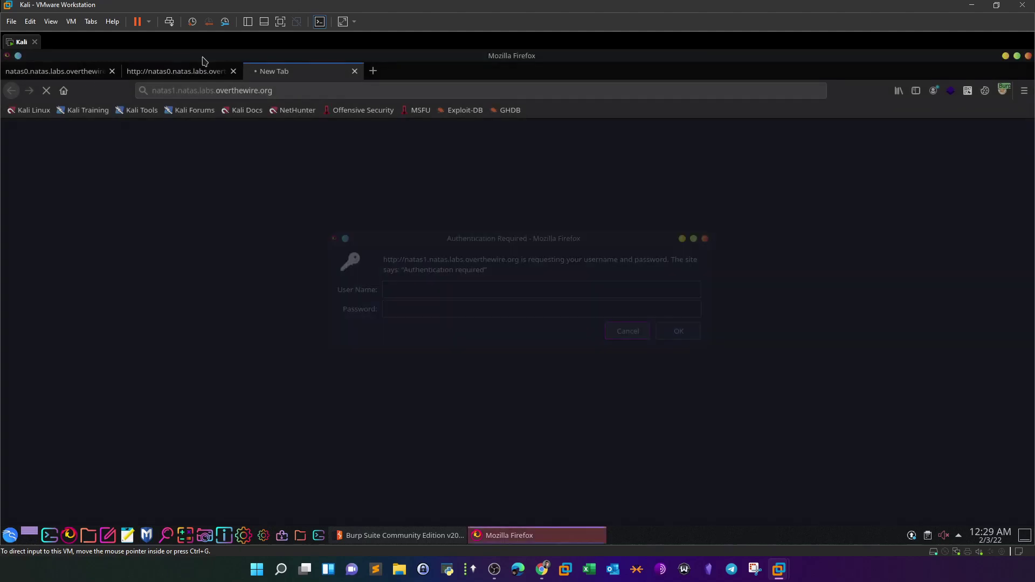
- Recopy the natas1 password from the natas0 source and retry it on the natas1 tab
left_click(170, 73)
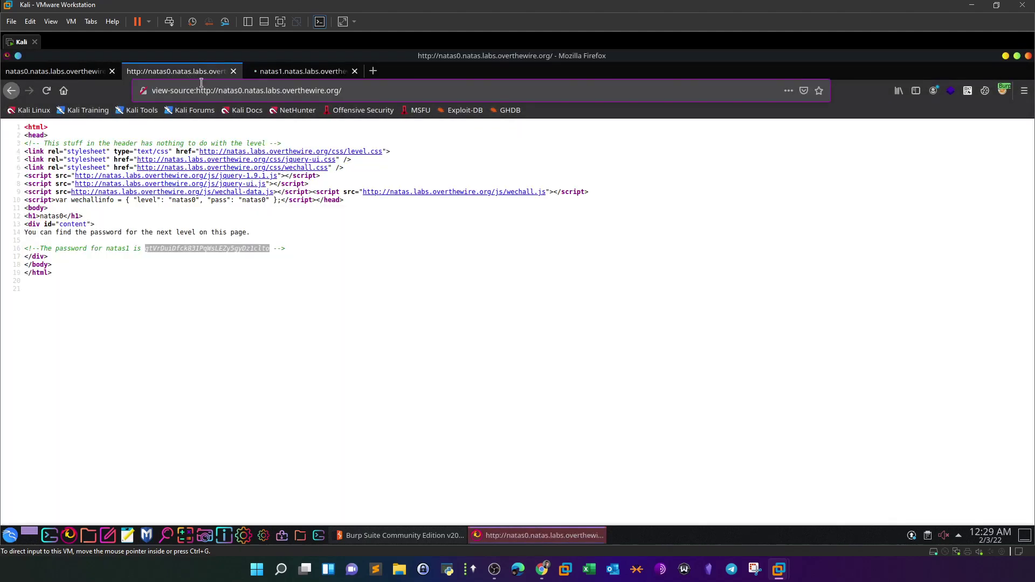
right_click(258, 264)
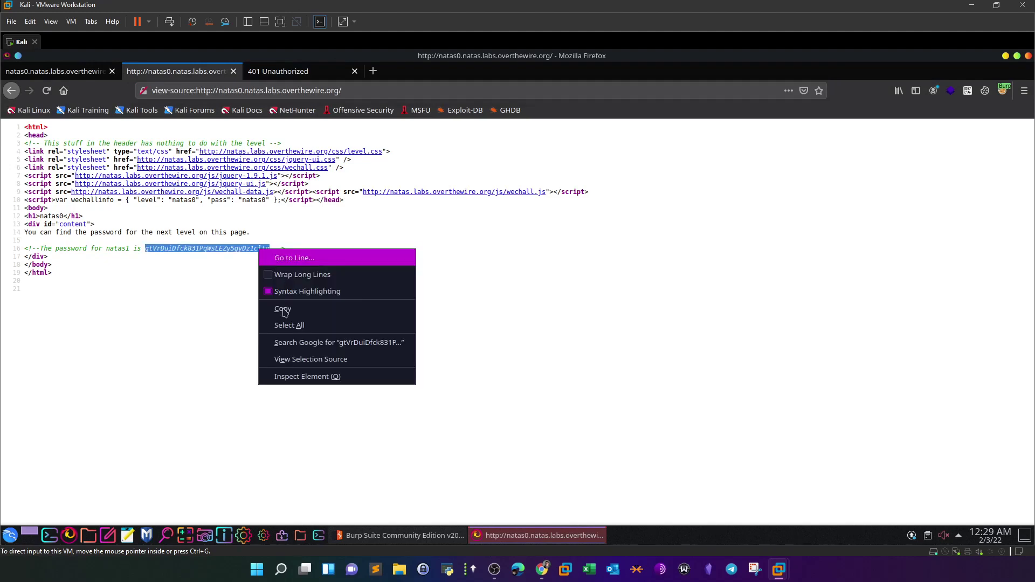
left_click(316, 312)
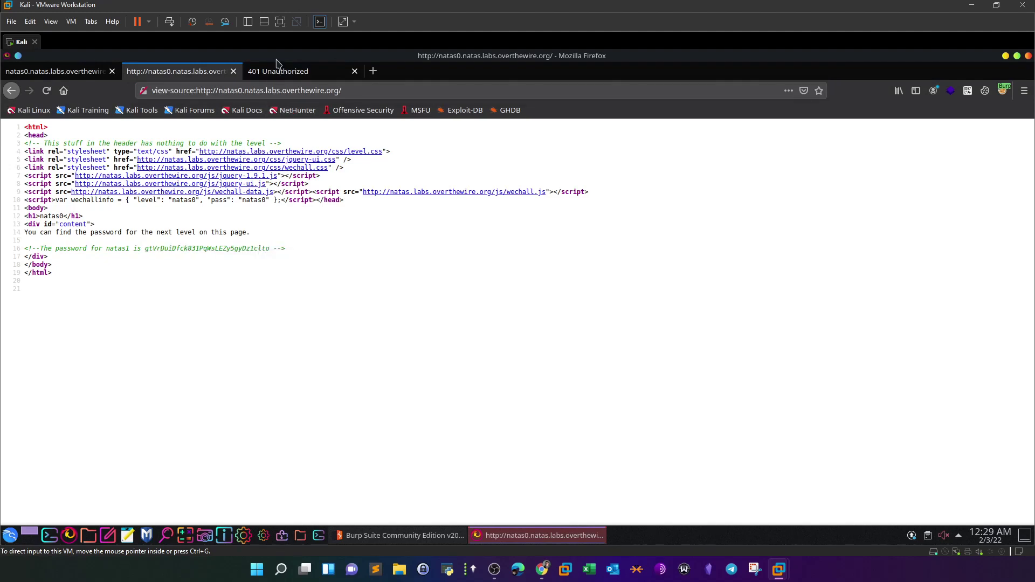
left_click(290, 73)
left_click(46, 90)
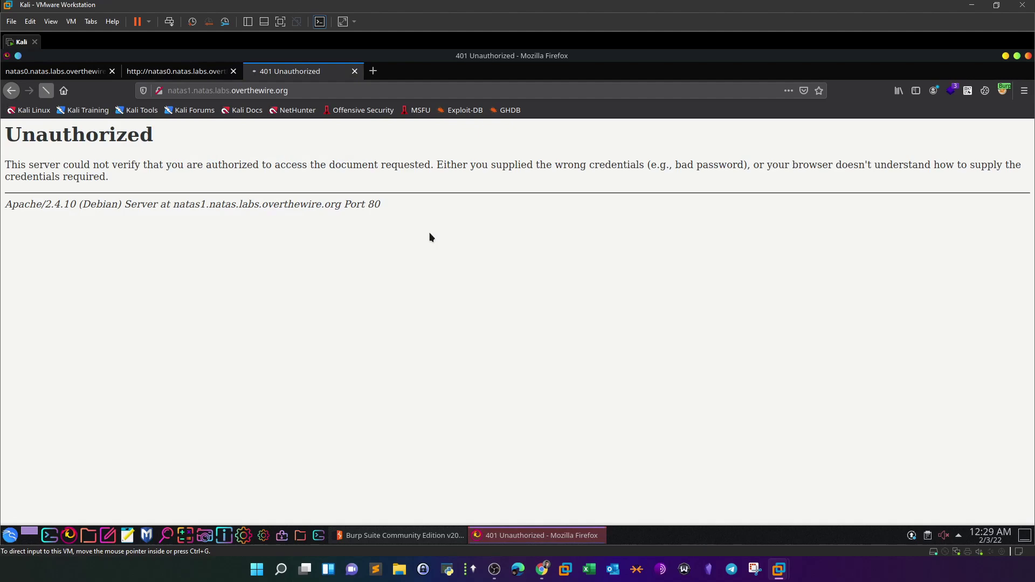
key("ctrl+v")
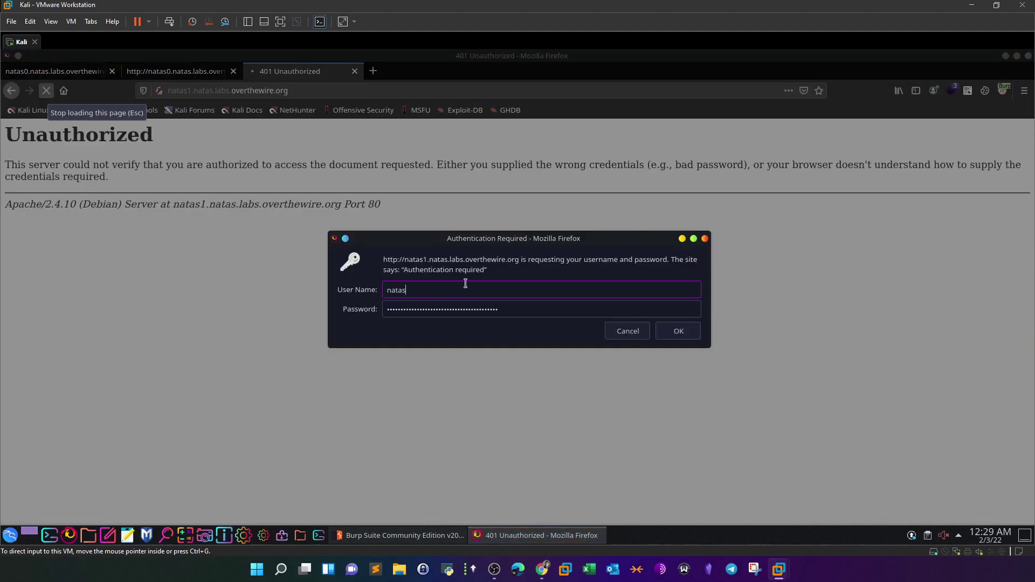
key("Return")
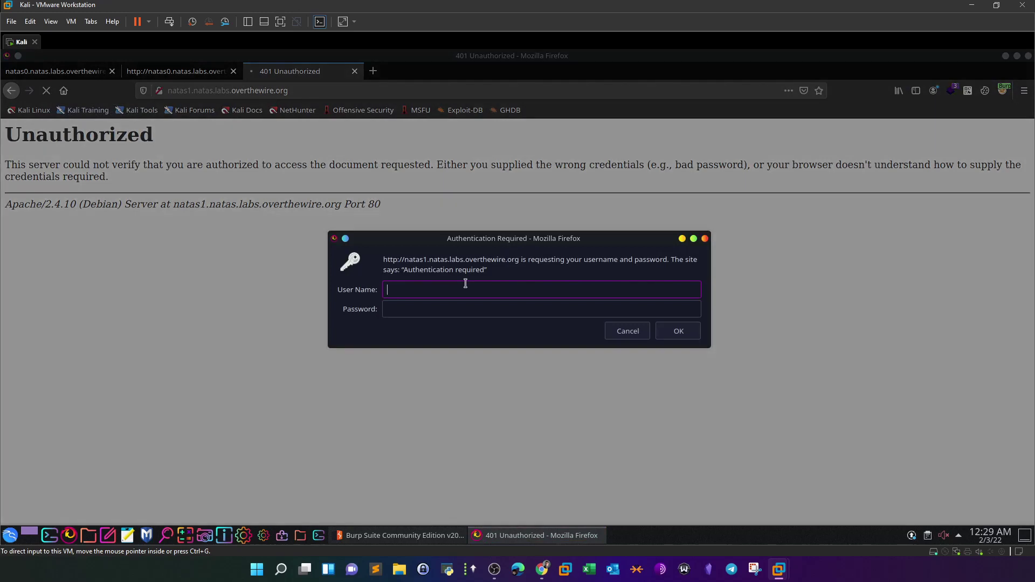
- Enter username natas1 with the pasted password, submit, then cancel the repeated prompt
left_click(473, 309)
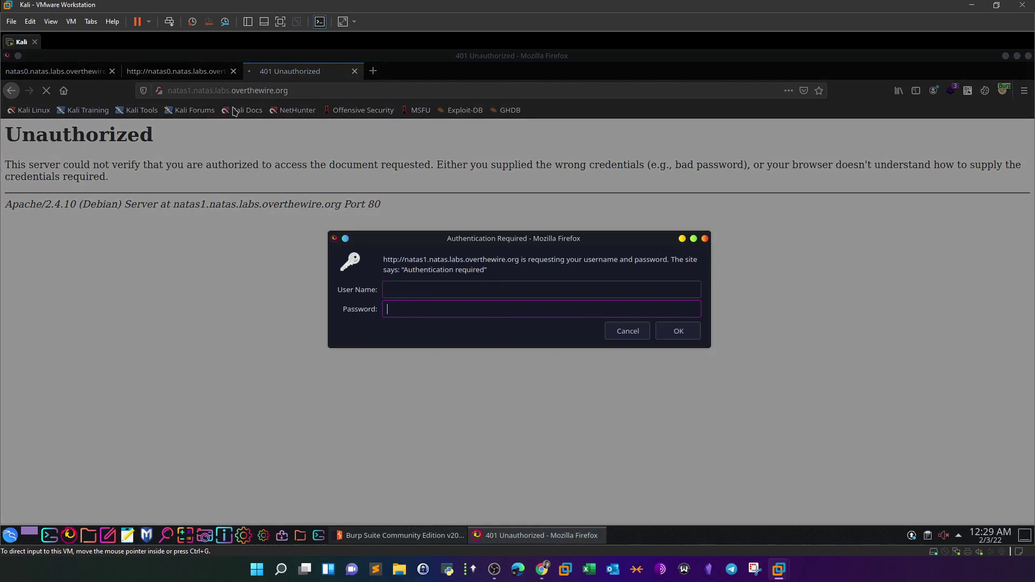
key("ctrl+v")
left_click(426, 291)
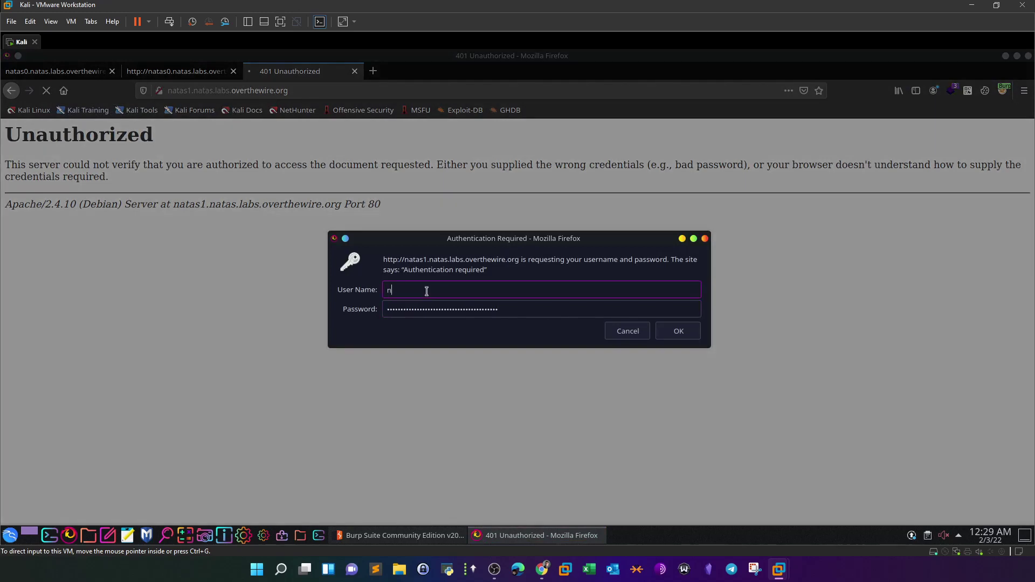
type("natas1")
left_click(677, 335)
left_click(640, 337)
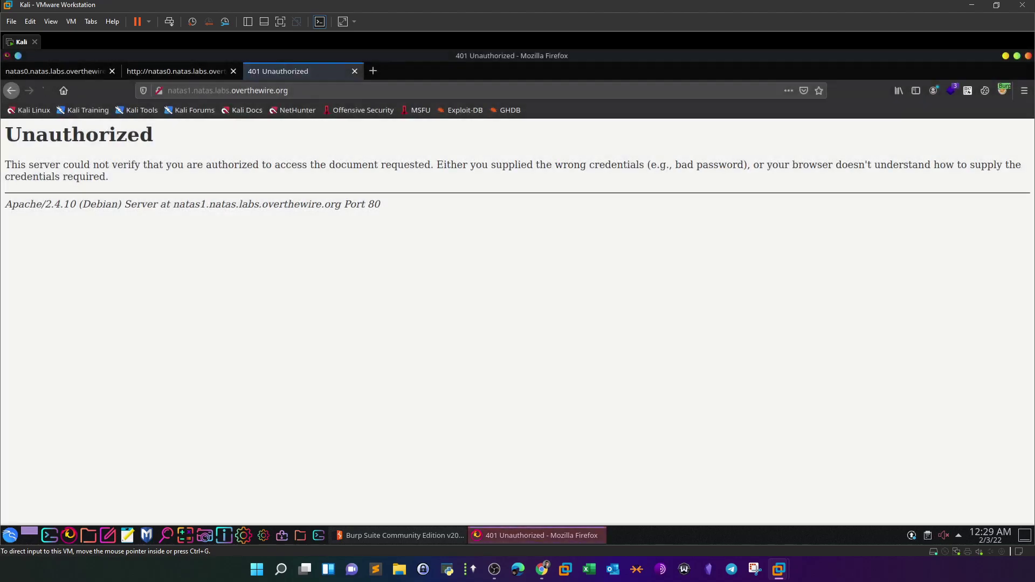
- Reselect and copy the natas1 password from the natas0 page source
left_click(175, 72)
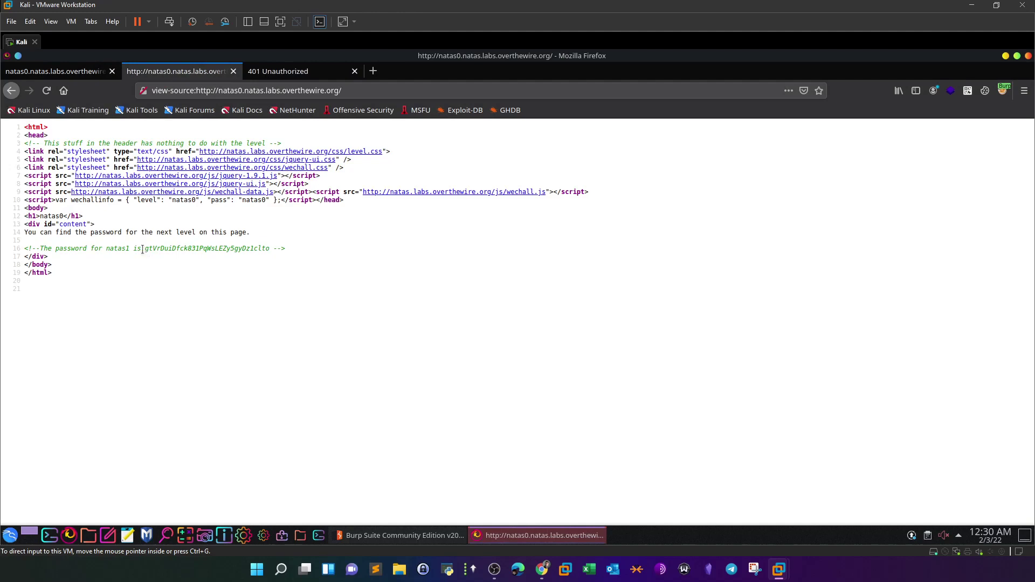
left_click_drag(144, 249, 268, 249)
right_click(269, 249)
left_click(287, 312)
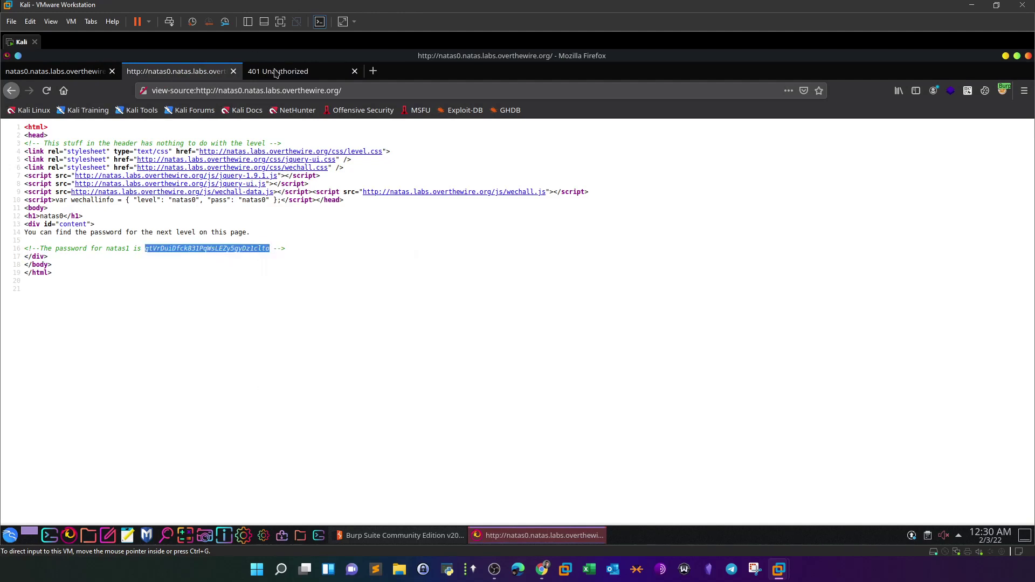
- Log in to natas1 with the copied password, decline saving the login, and reload the page
left_click(276, 73)
left_click(277, 90)
key("Return")
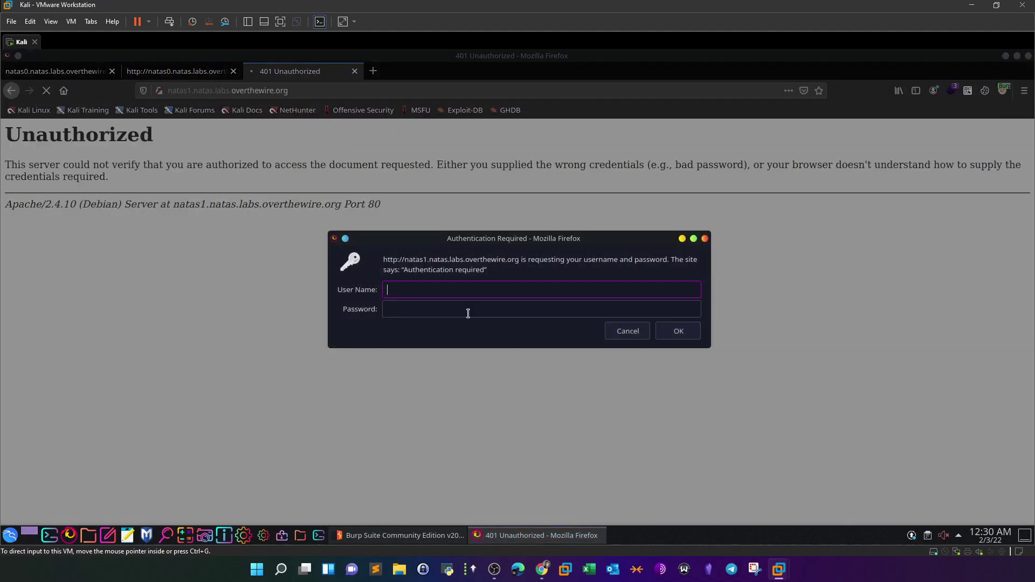
left_click(467, 310)
key("ctrl+v")
left_click(681, 336)
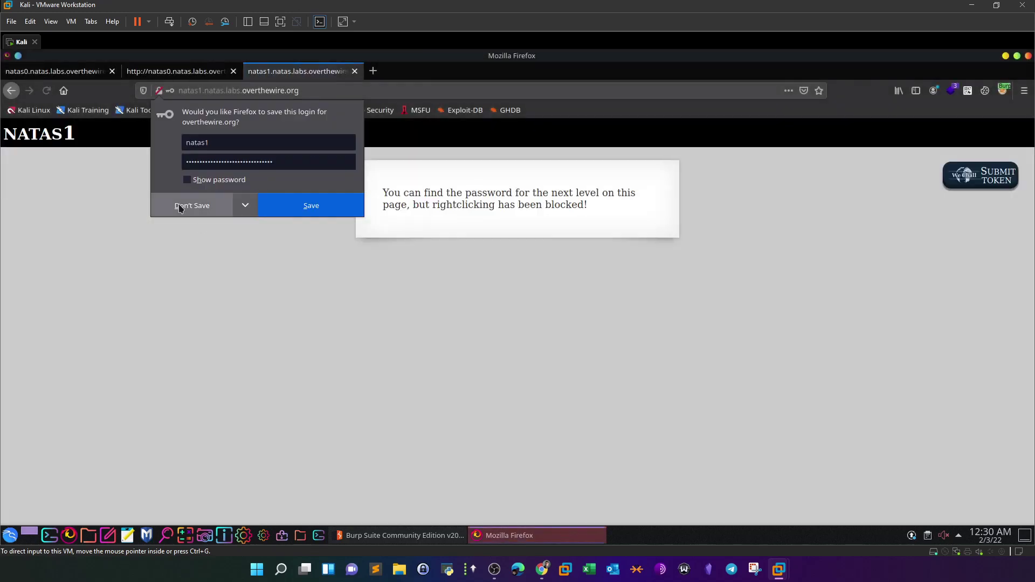
left_click(180, 208)
key("ctrl+r")
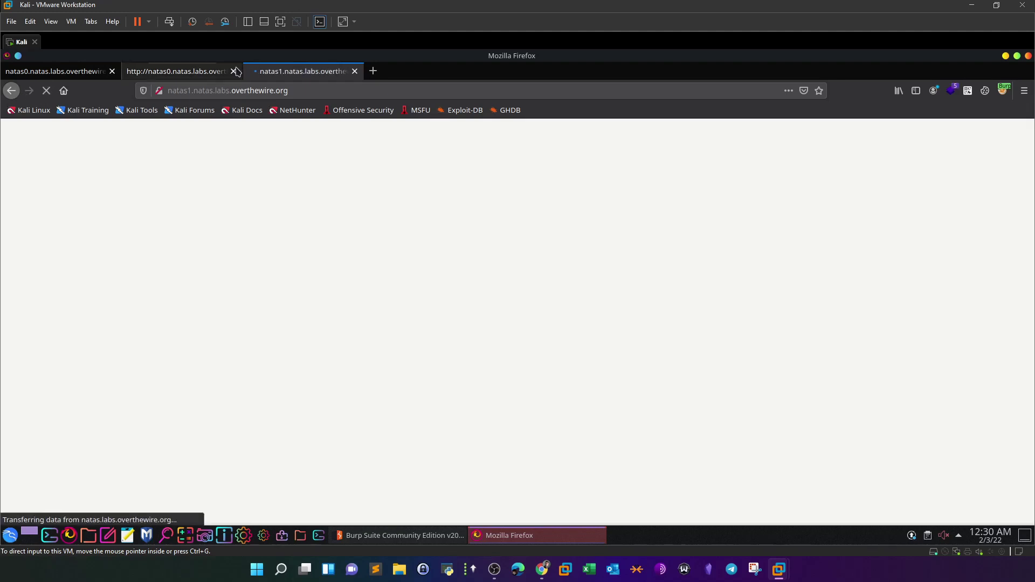
- Close the two natas0 tabs, reload natas1 via Back/Forward, and confirm right-click is blocked
left_click(233, 71)
left_click(112, 71)
left_click(10, 91)
left_click(30, 92)
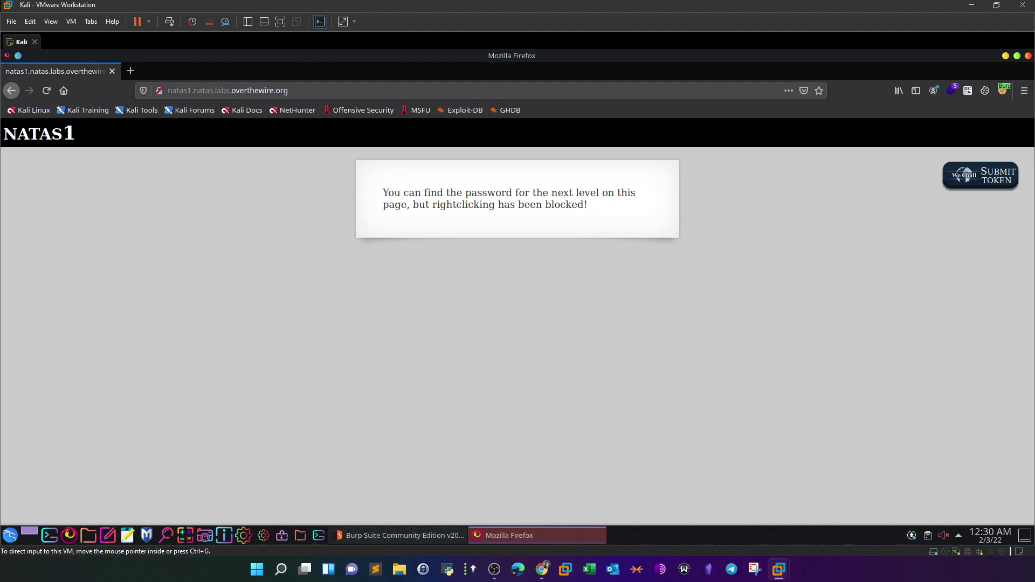
right_click(507, 219)
left_click(550, 296)
- View the natas1 source with Ctrl+U and select the natas2 password in the line-17 comment
key("ctrl+u")
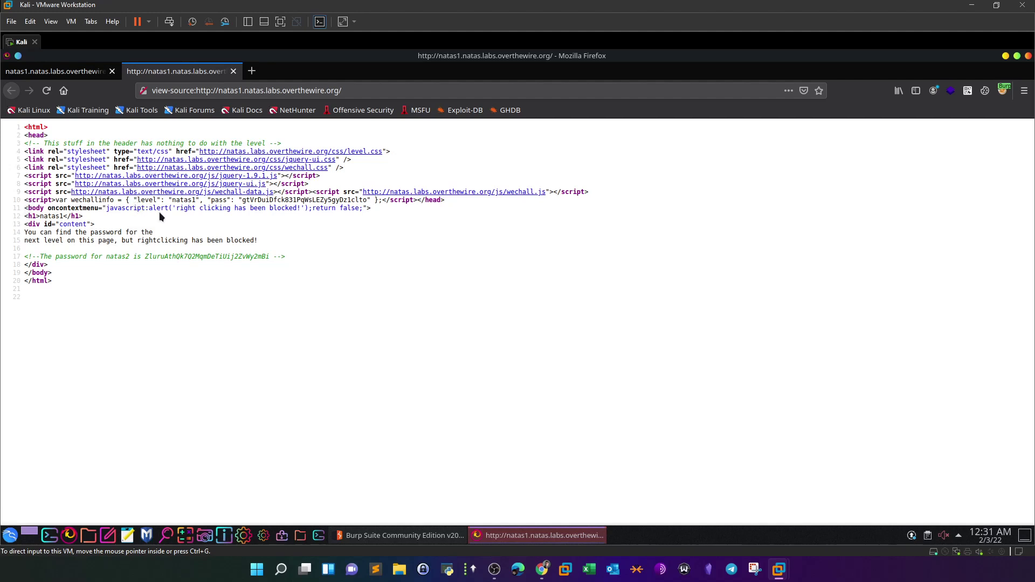
left_click_drag(371, 208, 22, 209)
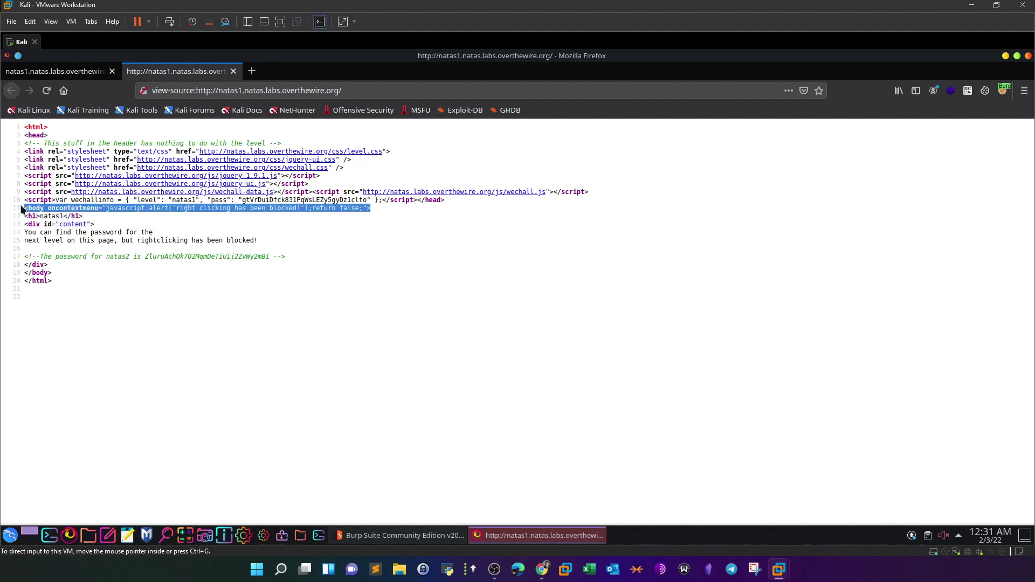
left_click(115, 221)
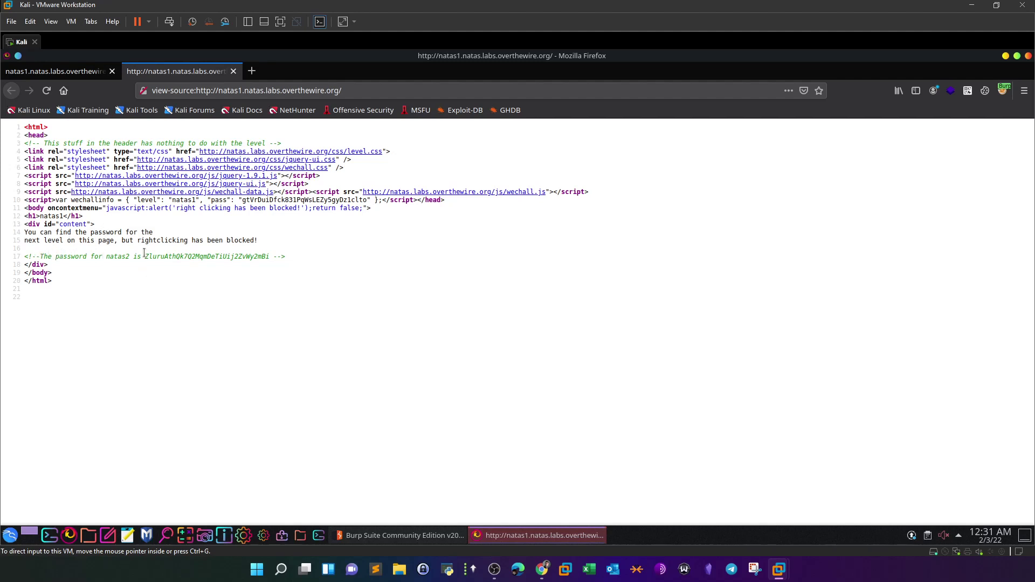
left_click_drag(146, 255, 267, 256)
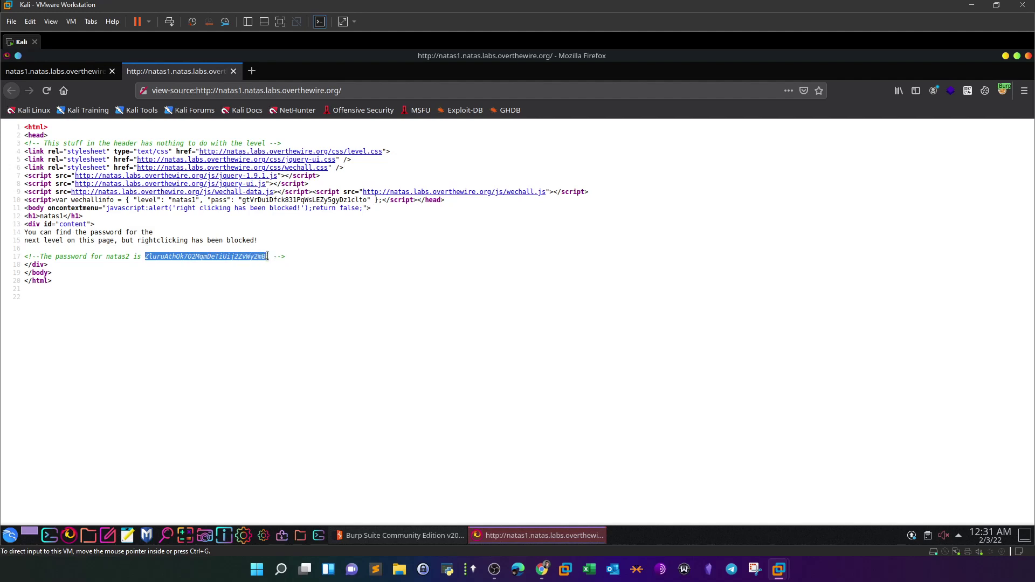
left_click(60, 72)
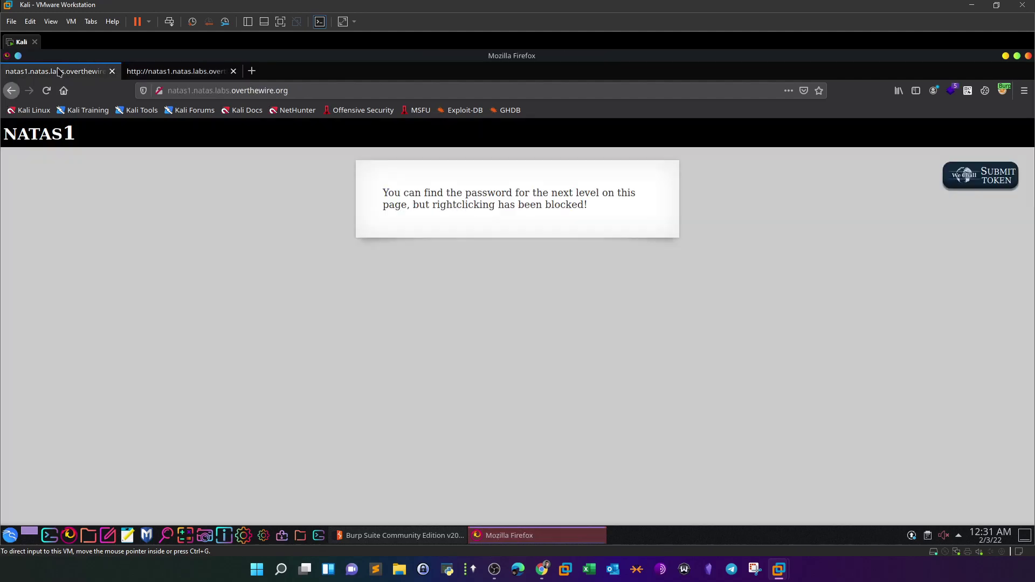
- Change the address from natas1 to natas2, cancel its login prompt, and go back
left_click(209, 90)
left_click(191, 91)
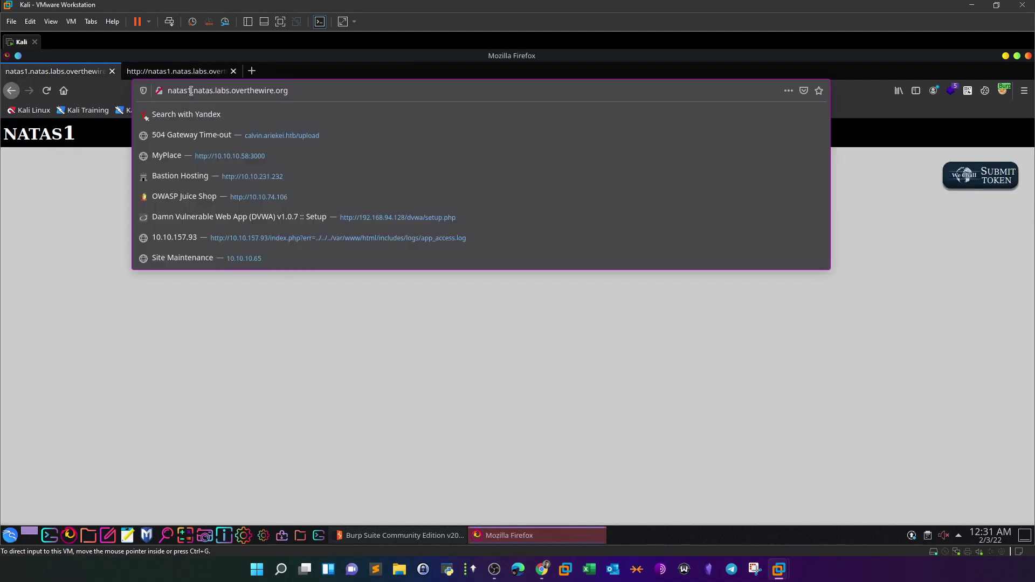
key("BackSpace")
type("2")
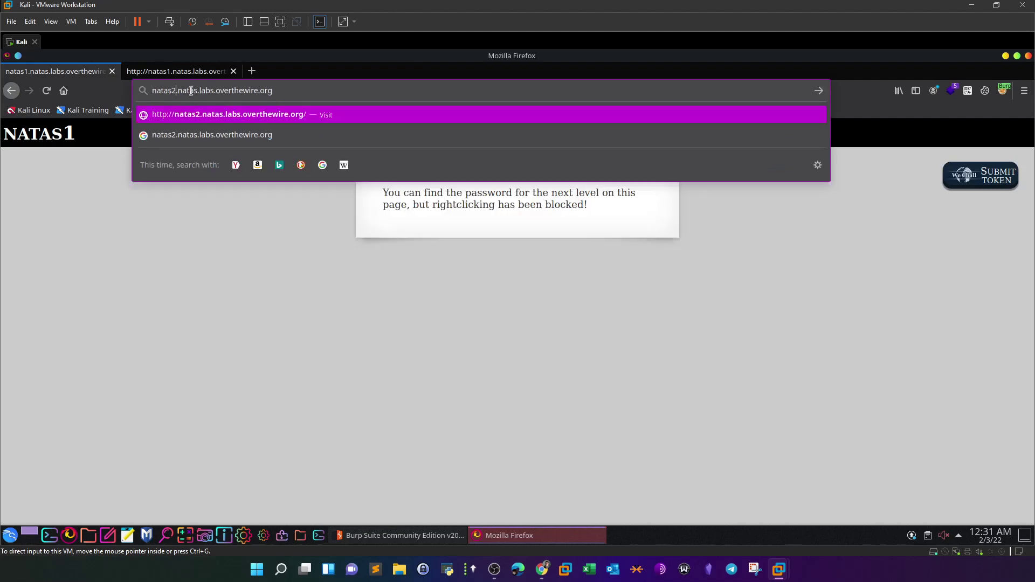
key("Return")
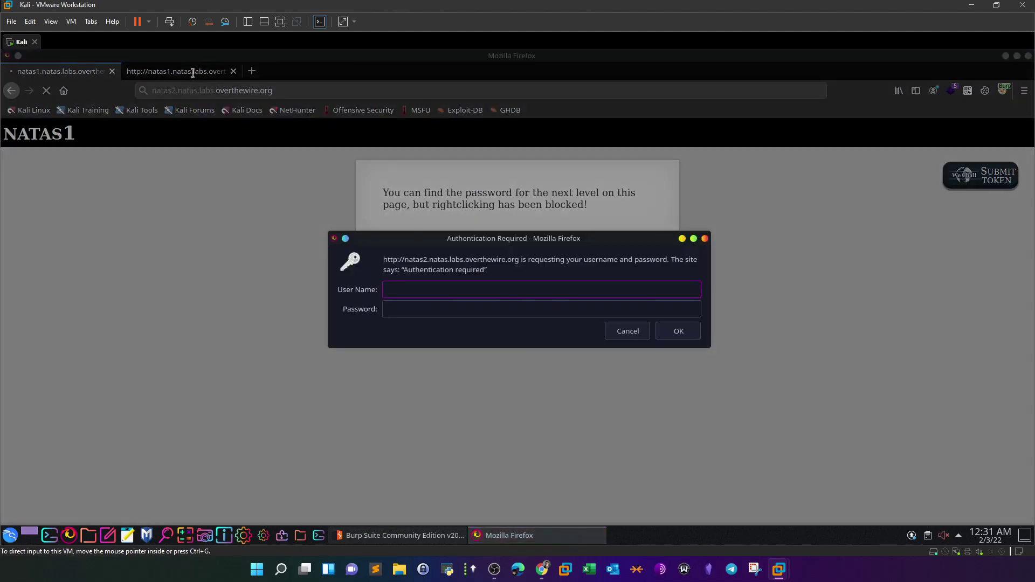
left_click(631, 332)
left_click(11, 90)
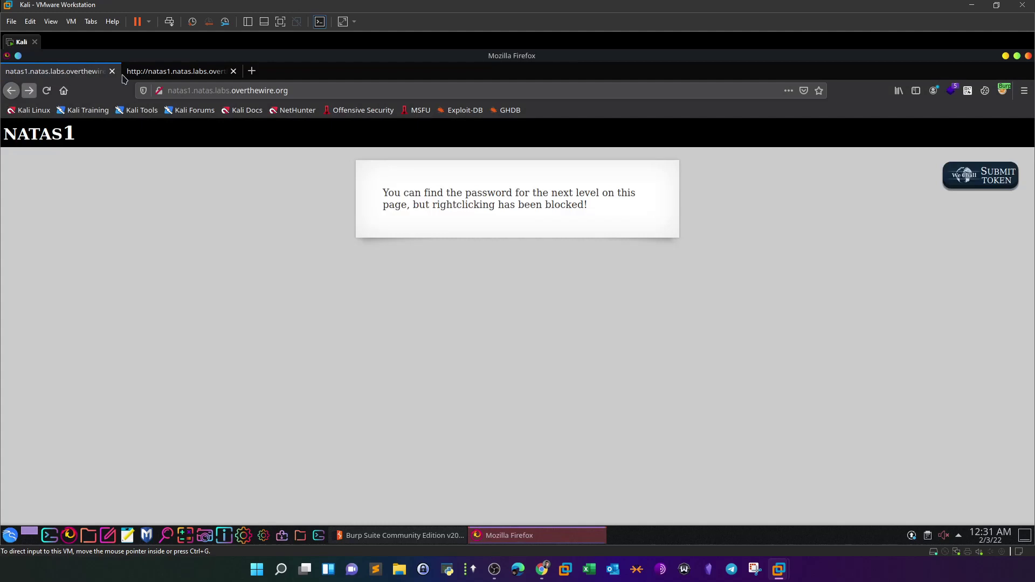
- Copy the natas2 password from the natas1 page source tab
left_click(167, 74)
right_click(219, 261)
left_click(238, 317)
left_click(60, 71)
- Load natas2, log in with the copied password without saving it, and close the source tab
left_click(190, 92)
key("BackSpace")
type("2")
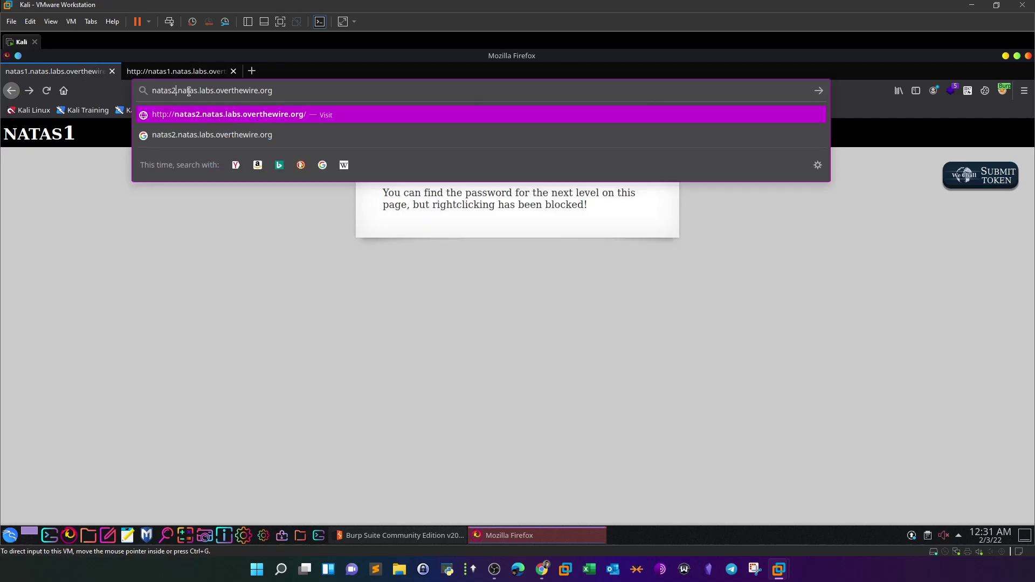
key("Return")
left_click(495, 310)
key("ctrl+v")
left_click(484, 285)
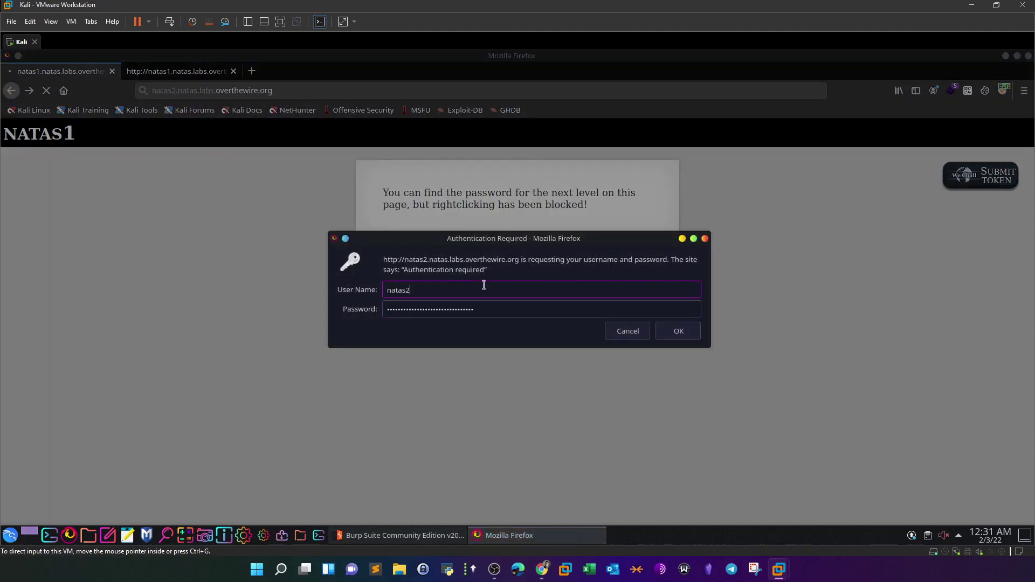
left_click(679, 332)
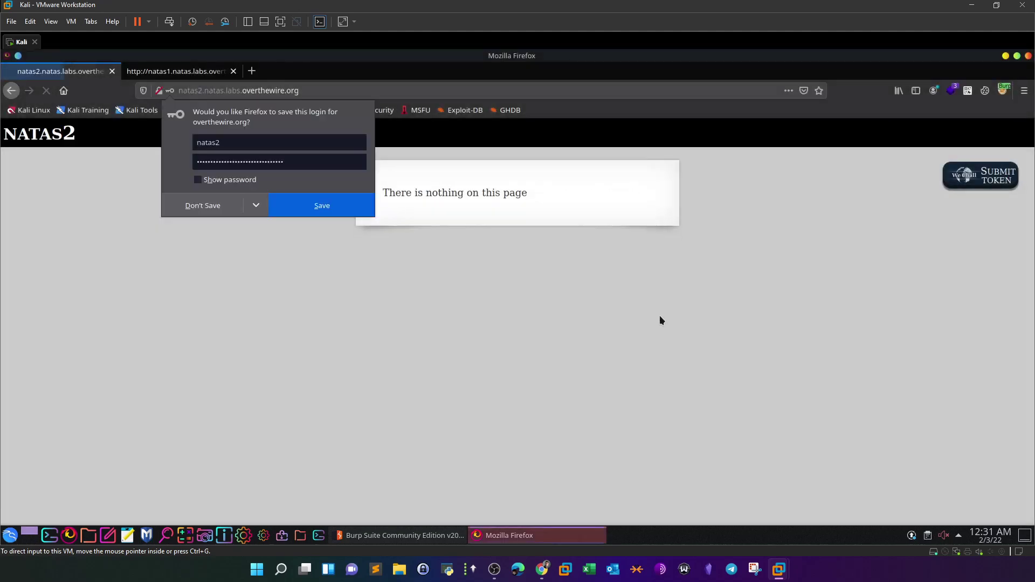
left_click(202, 206)
left_click(234, 71)
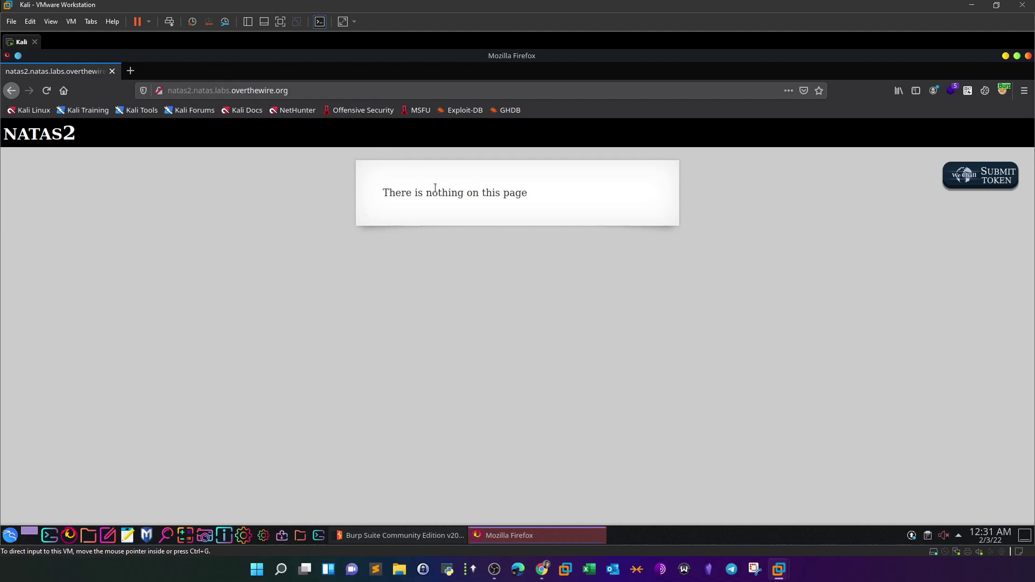
- View the NATAS2 page source and inspect its img tag pointing to files/pixel.png
right_click(430, 261)
left_click(477, 375)
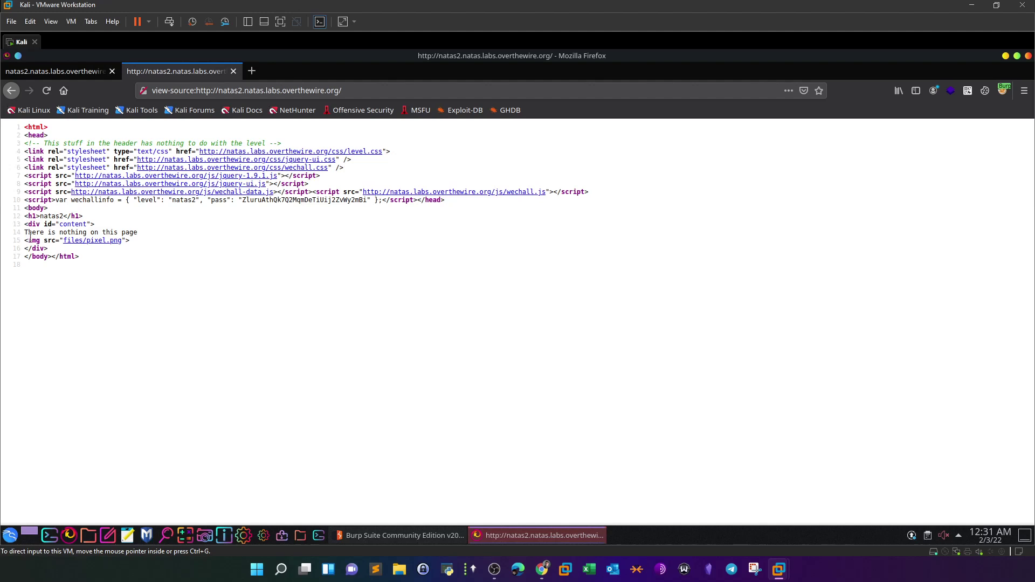
left_click_drag(32, 233, 133, 234)
left_click(134, 248)
left_click(76, 72)
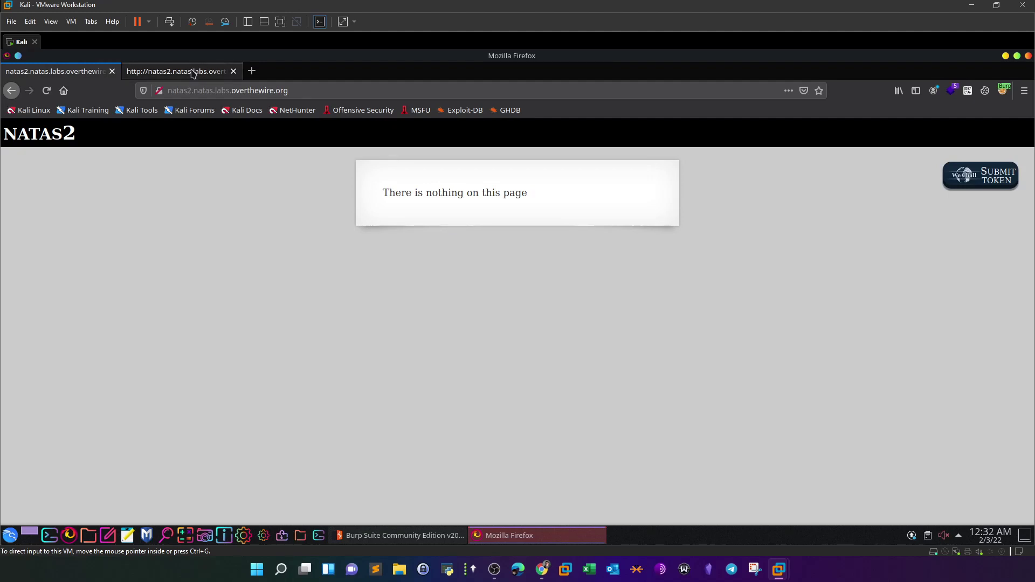
left_click(178, 71)
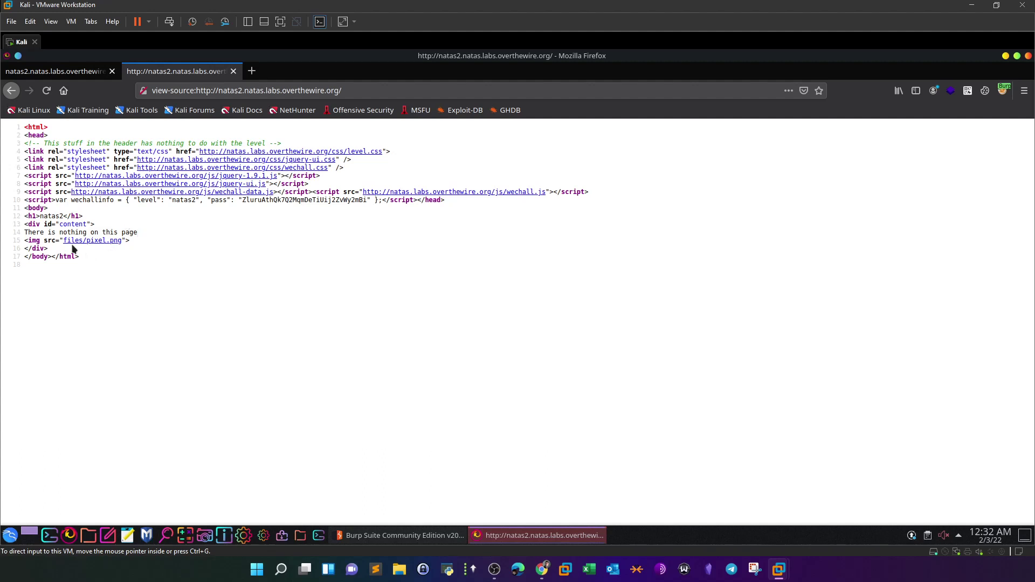
left_click(69, 71)
left_click(296, 87)
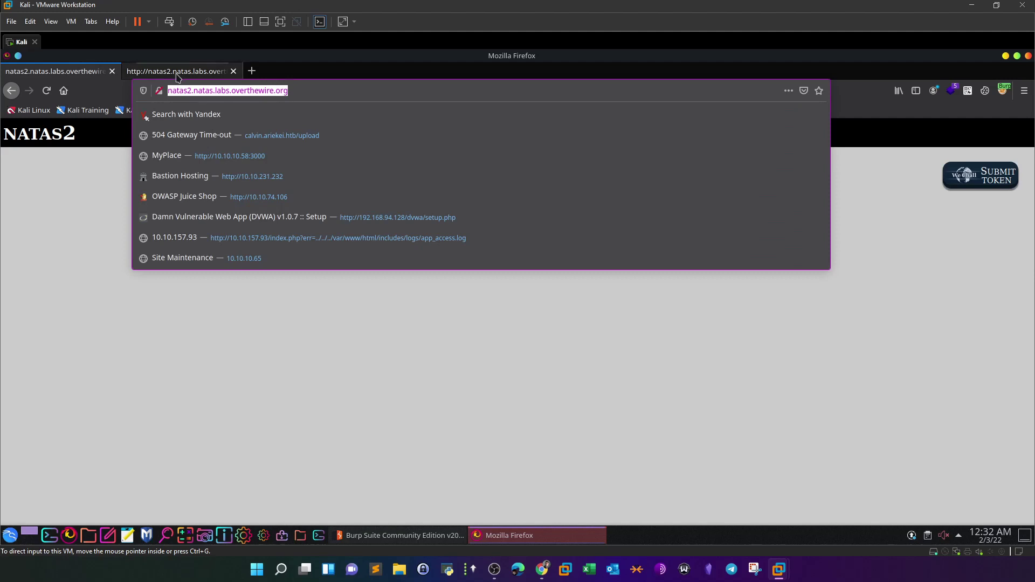
- Edit the source tab's address, dropping view-source: and appending files/, to load the directory listing
left_click(178, 75)
left_click_drag(199, 91, 135, 95)
key("BackSpace")
type("http://")
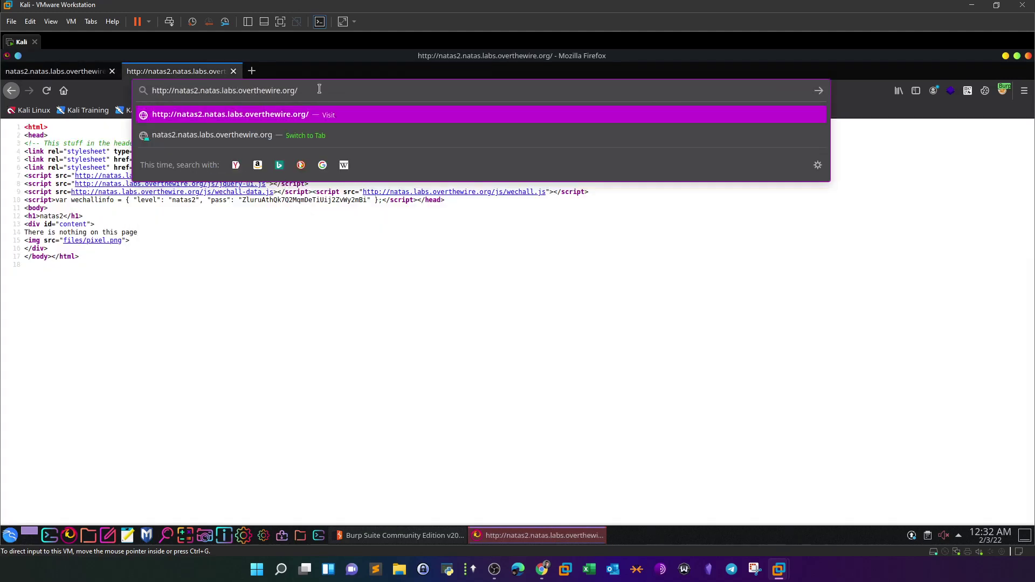
type("files/")
key("Return")
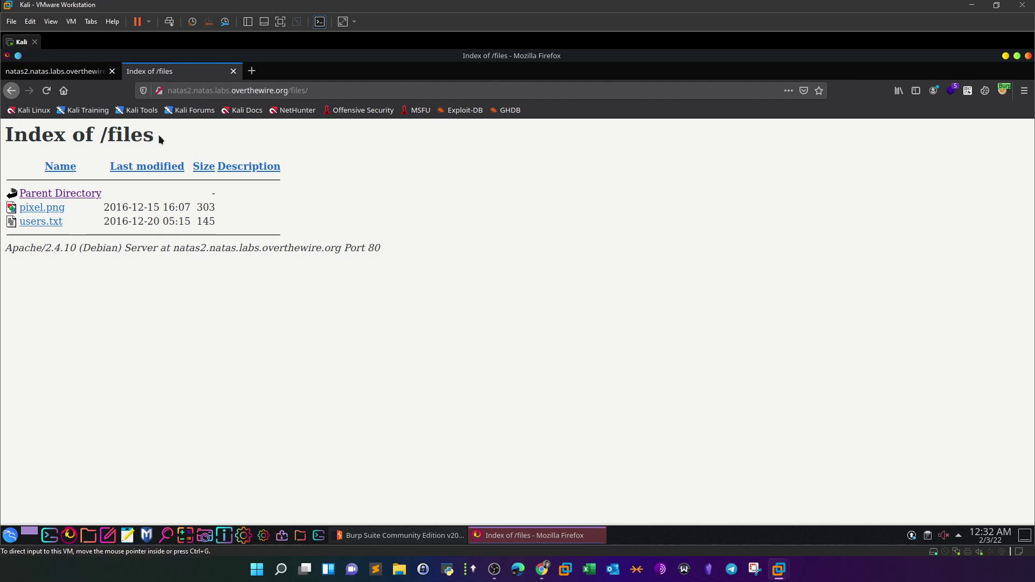
left_click_drag(308, 91, 289, 91)
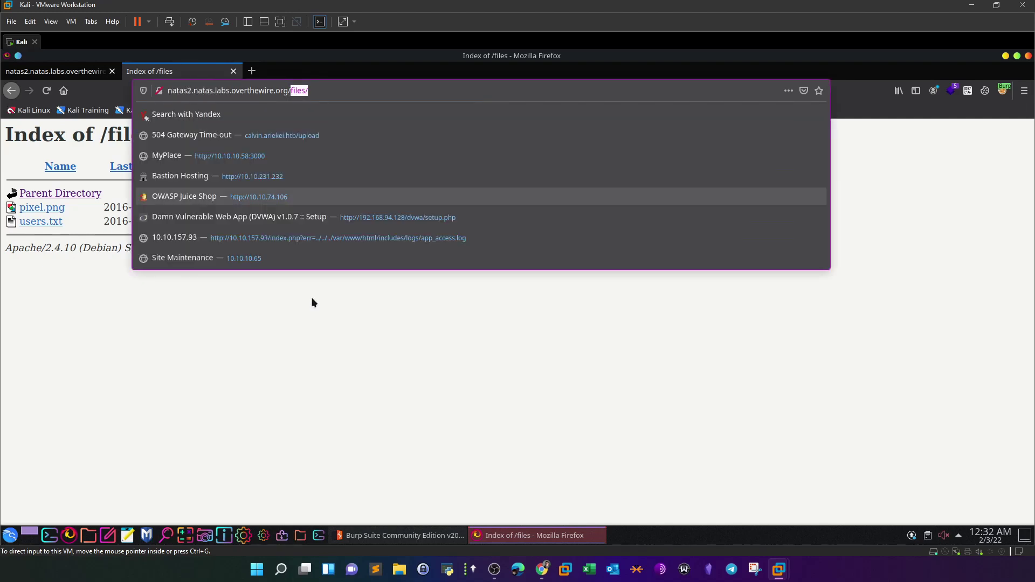
left_click(215, 232)
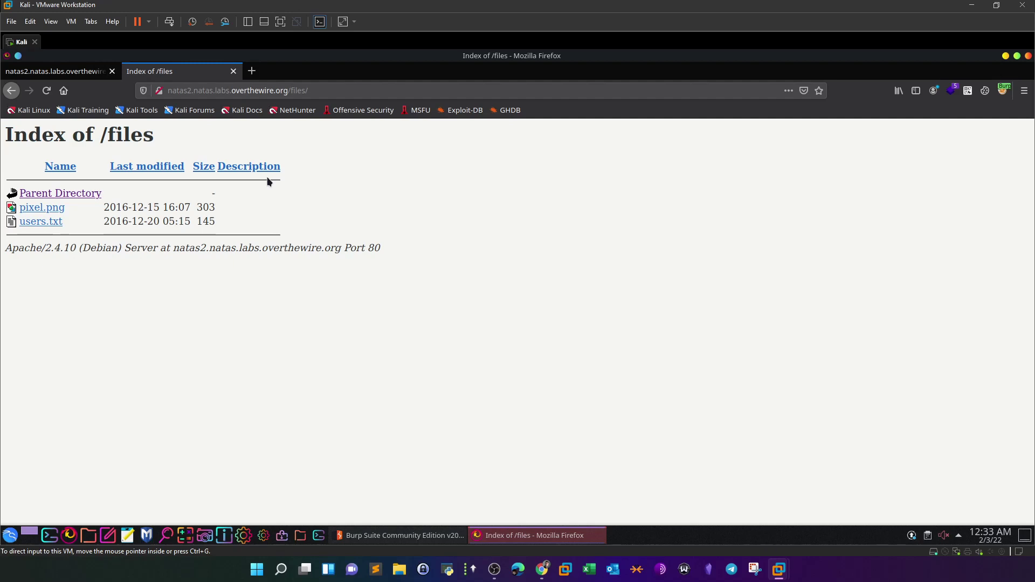
- Open users.txt, copy the natas3 password, and place the cursor in the NATAS2 address
left_click(45, 226)
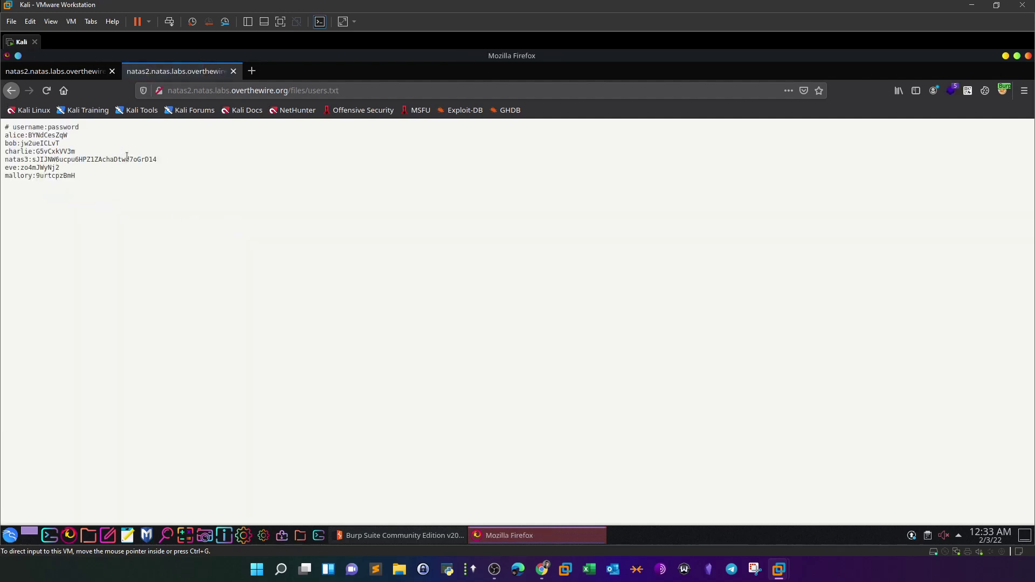
left_click_drag(34, 159, 157, 164)
right_click(157, 164)
left_click(162, 168)
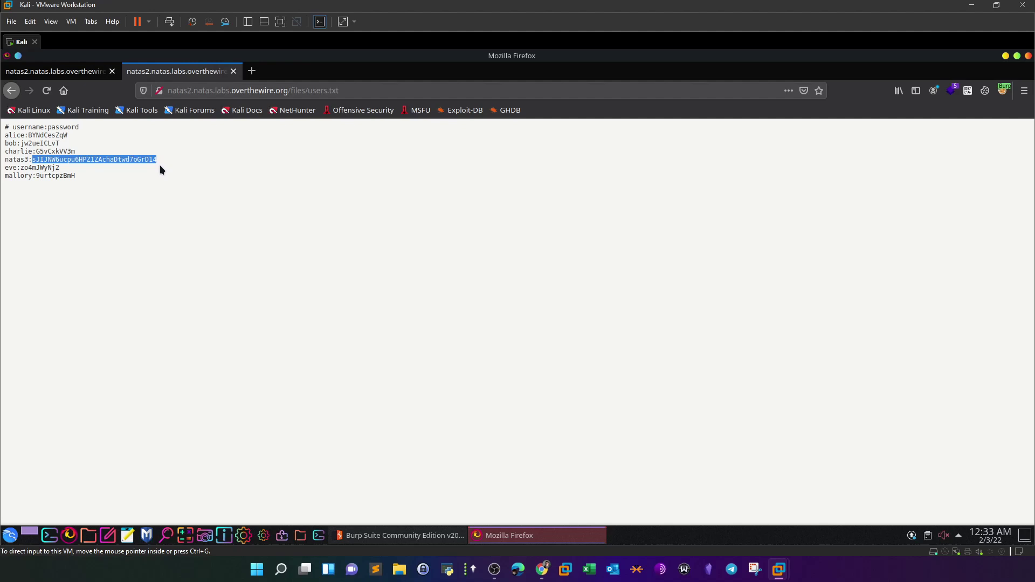
left_click(65, 71)
left_click(190, 90)
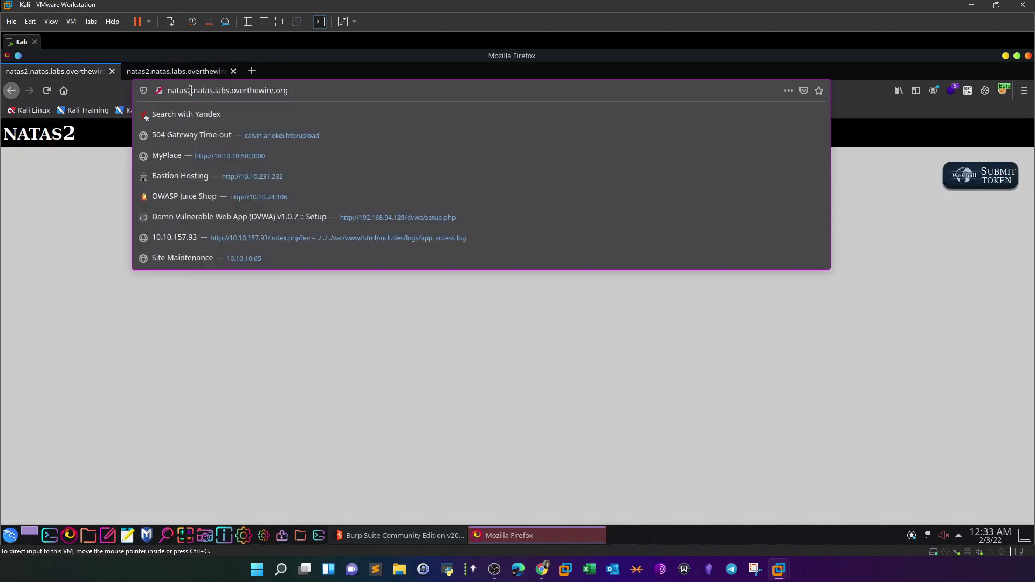
- Change the address to natas3 and log in as natas3 with the pasted password
key("BackSpace")
type("3")
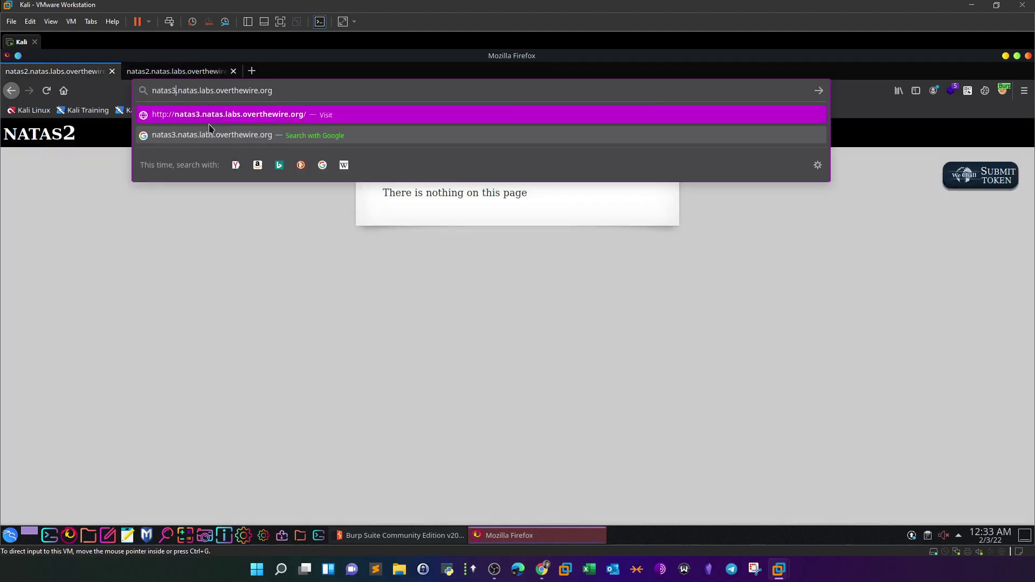
key("Return")
left_click(453, 309)
key("ctrl+v")
left_click(441, 287)
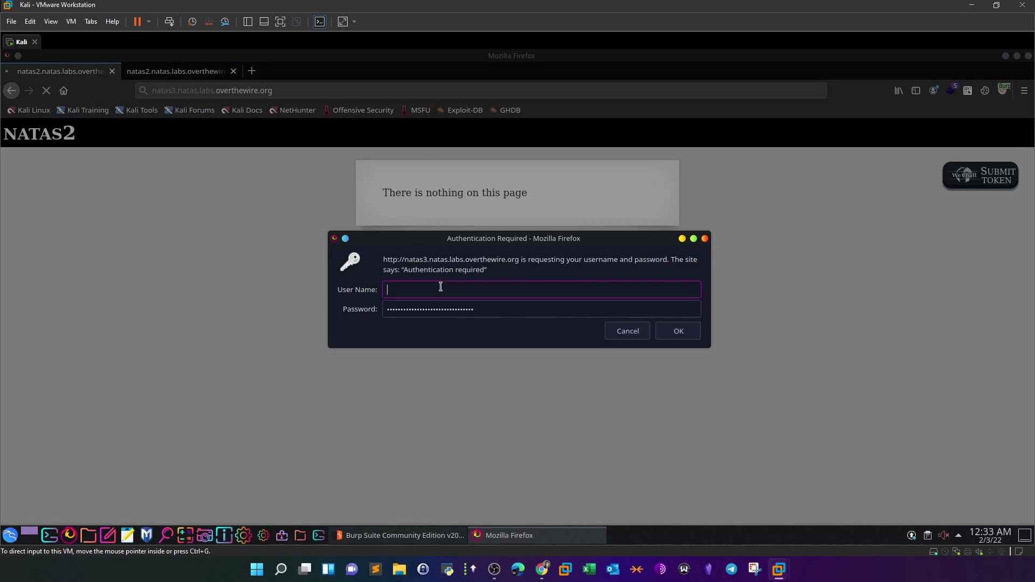
type("natas3")
left_click(679, 334)
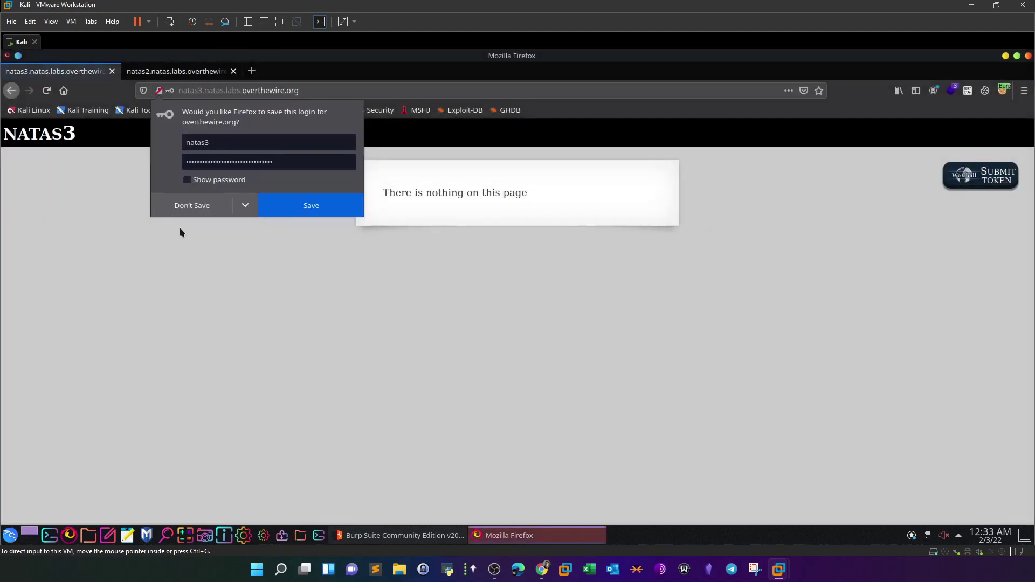
- Decline saving the natas3 login and close the old natas2 tab
left_click(185, 207)
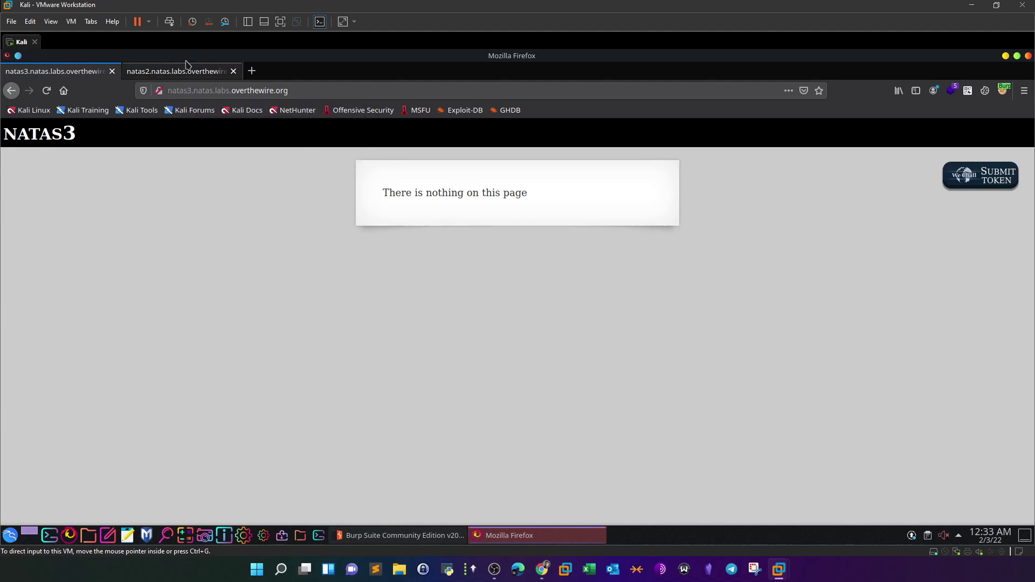
left_click(301, 93)
left_click(182, 74)
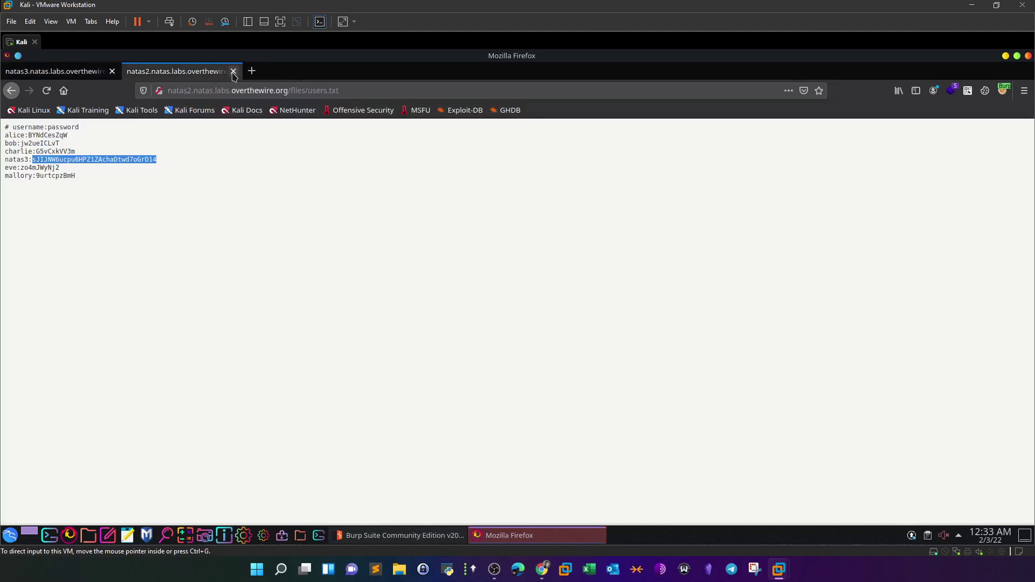
left_click(232, 72)
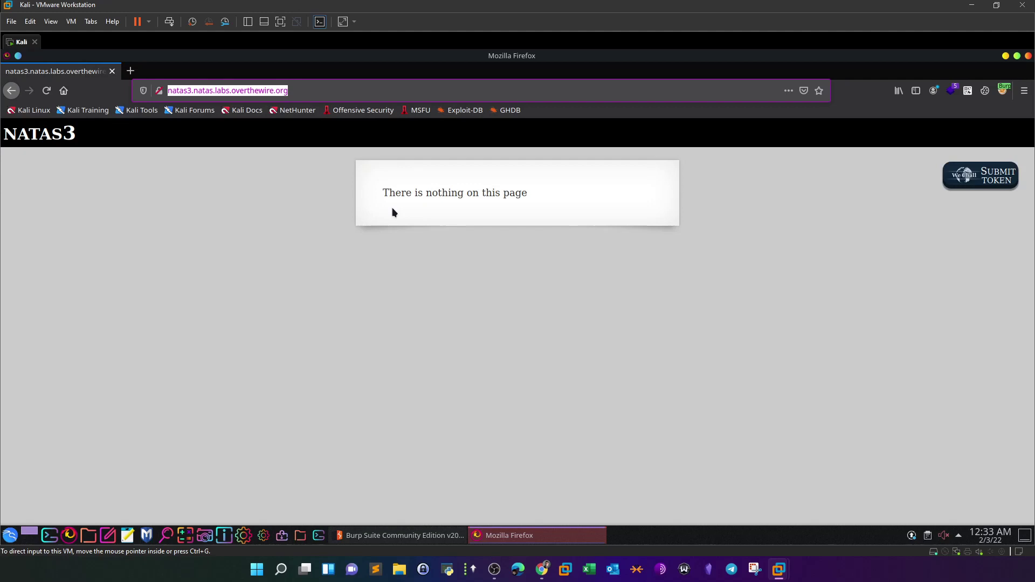
right_click(449, 249)
- View natas3's page source and highlight its comments, including the 'Not even Google will find it' hint
left_click(541, 368)
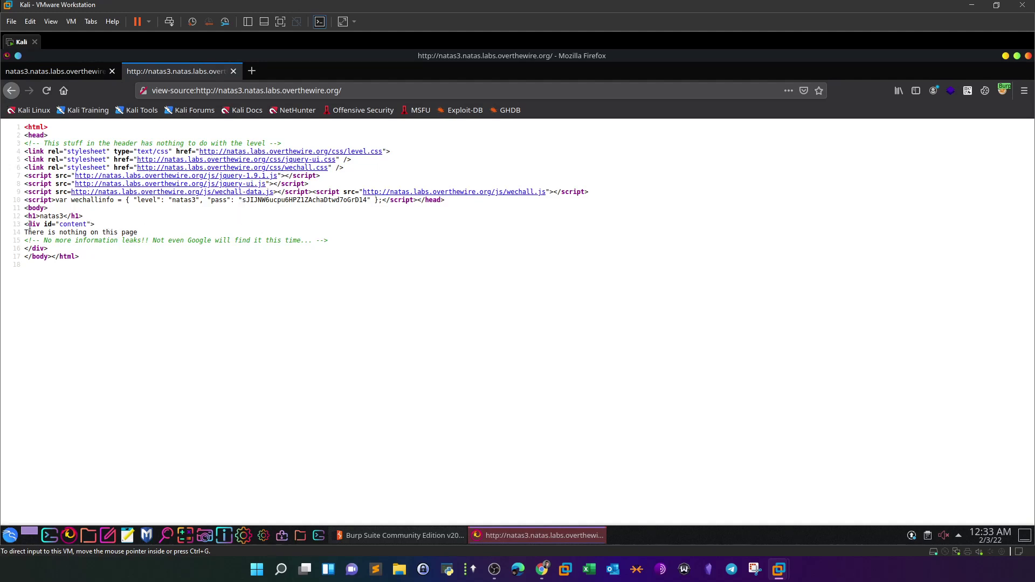
left_click_drag(32, 232, 142, 236)
left_click(156, 268)
left_click_drag(149, 240, 305, 241)
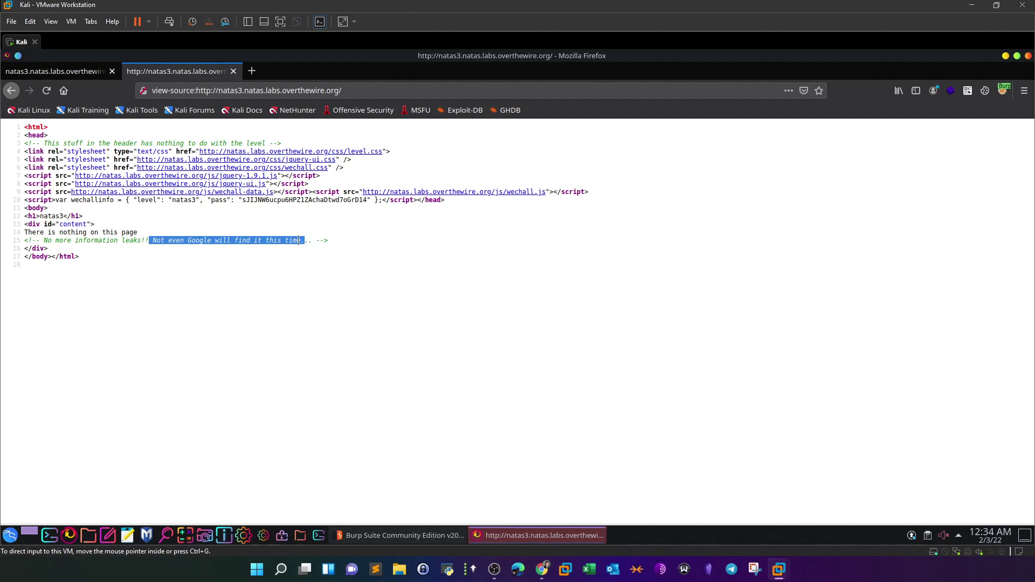
left_click(89, 76)
- Append /robots.txt to the natas3 URL and load it
left_click(313, 84)
left_click(366, 88)
type("/robots.txt")
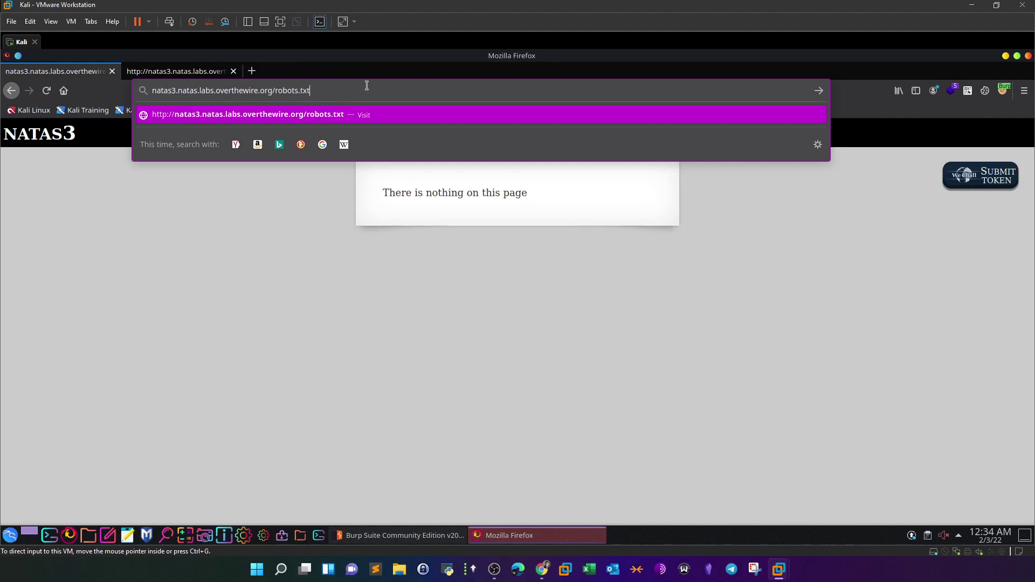
key("Return")
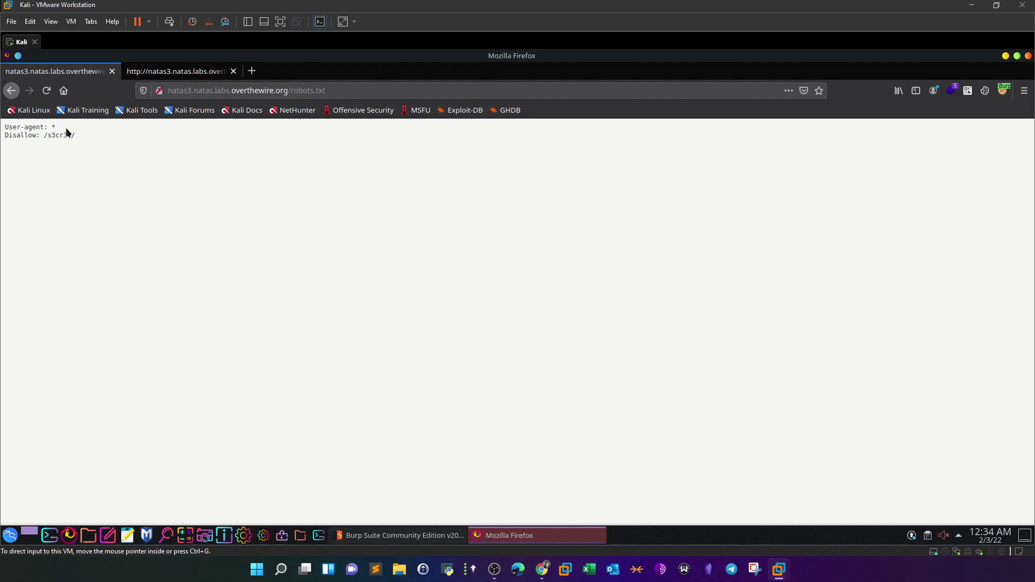
- Copy the disallowed /s3cr3t/ path and paste it over robots.txt in the address
left_click_drag(43, 135, 81, 138)
left_click_drag(74, 136, 45, 136)
left_click(210, 204)
left_click_drag(42, 134, 101, 143)
right_click(64, 137)
left_click(82, 146)
left_click(331, 91)
left_click_drag(326, 90, 290, 90)
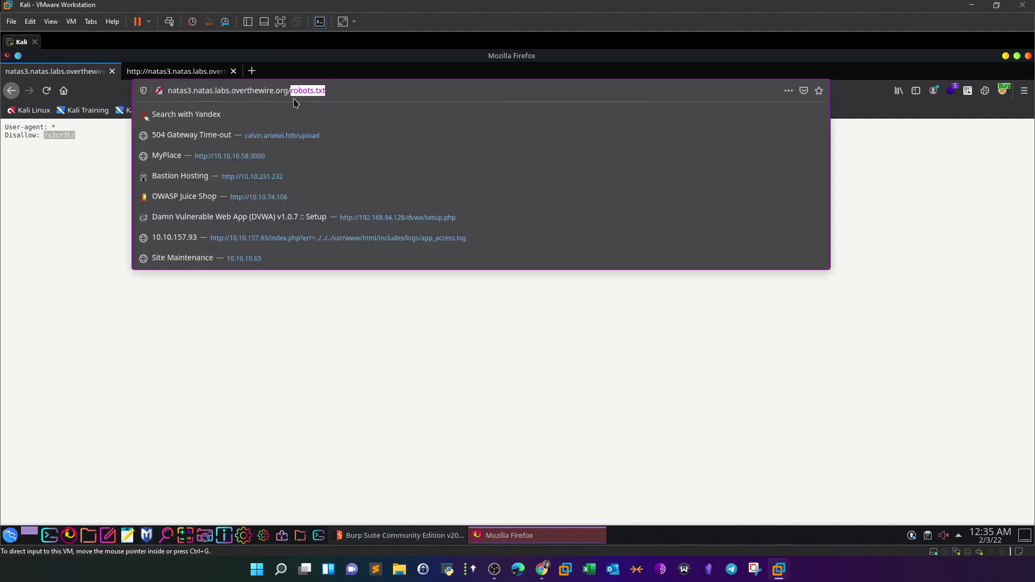
key("ctrl+v")
- Remove the doubled slash and load natas3's /s3cr3t/ directory listing containing users.txt
left_click(279, 91)
key("BackSpace")
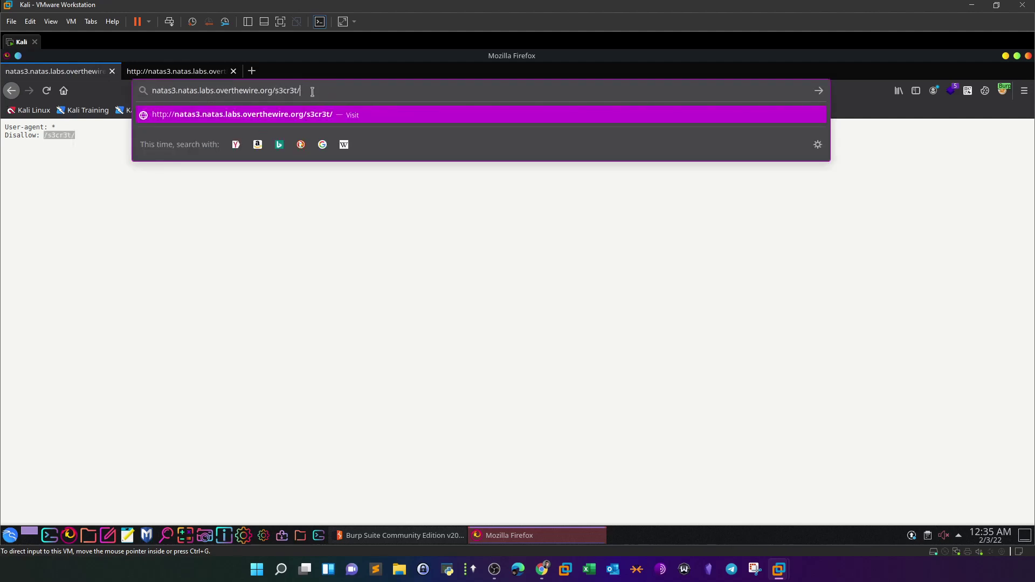
key("Return")
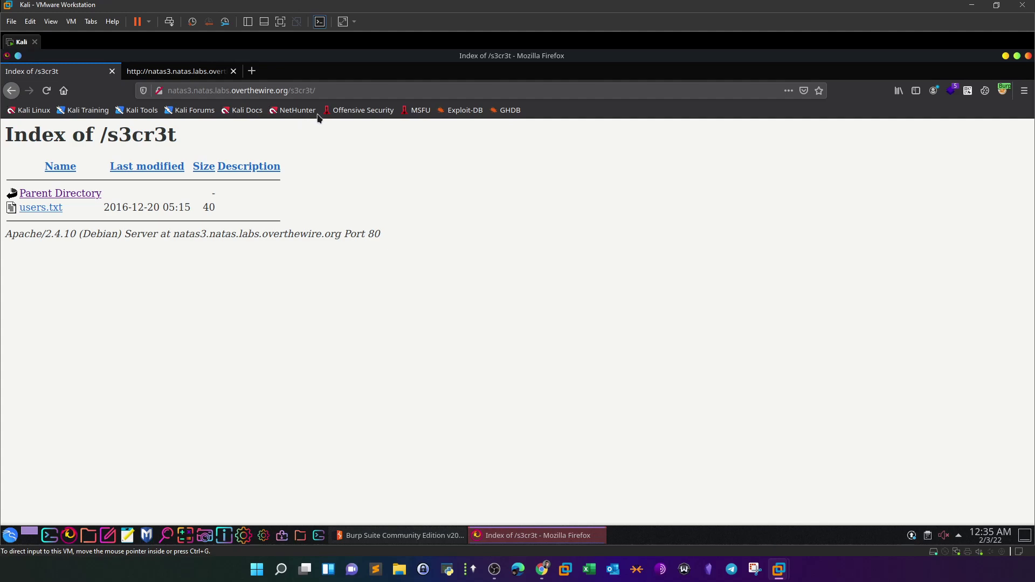
left_click_drag(316, 91, 292, 91)
left_click(353, 367)
left_click_drag(315, 90, 292, 91)
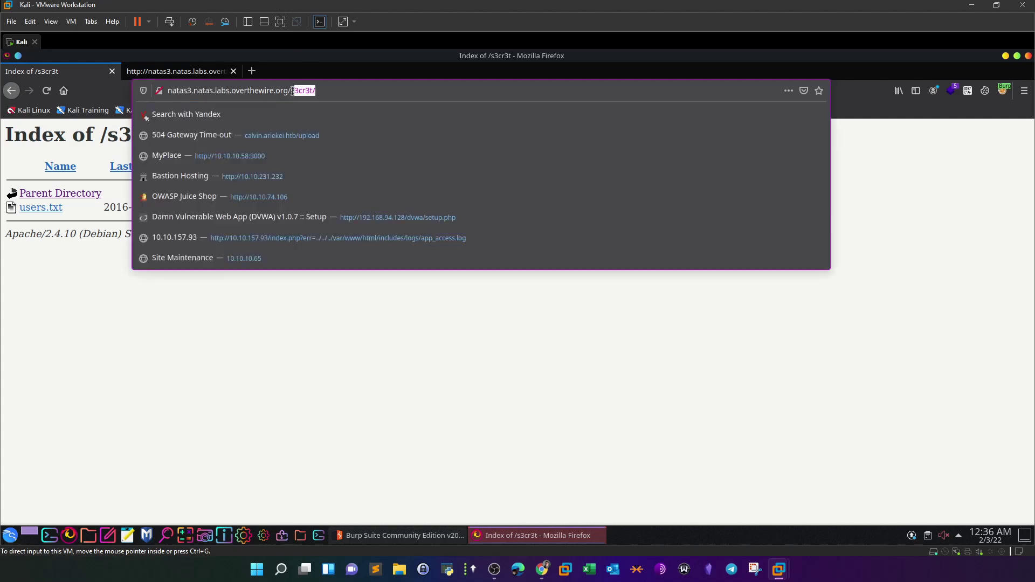
left_click(377, 321)
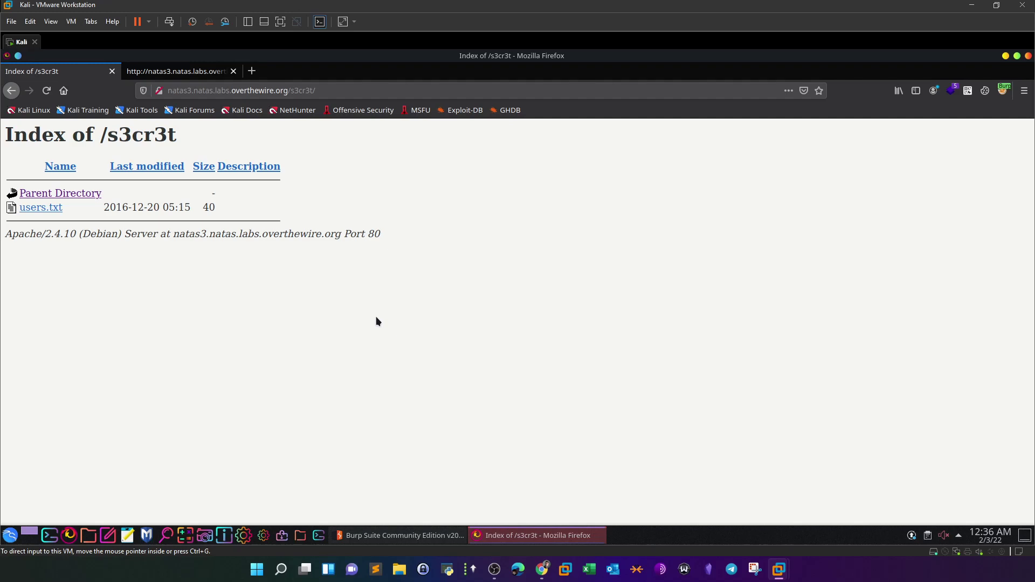
- Open users.txt in /s3cr3t/ and copy the natas4 password
left_click(41, 208)
left_click_drag(158, 127, 37, 125)
right_click(37, 125)
left_click(61, 136)
- In the second tab, drop the view-source: prefix and load natas4.natas.labs.overthewire.org
left_click(178, 71)
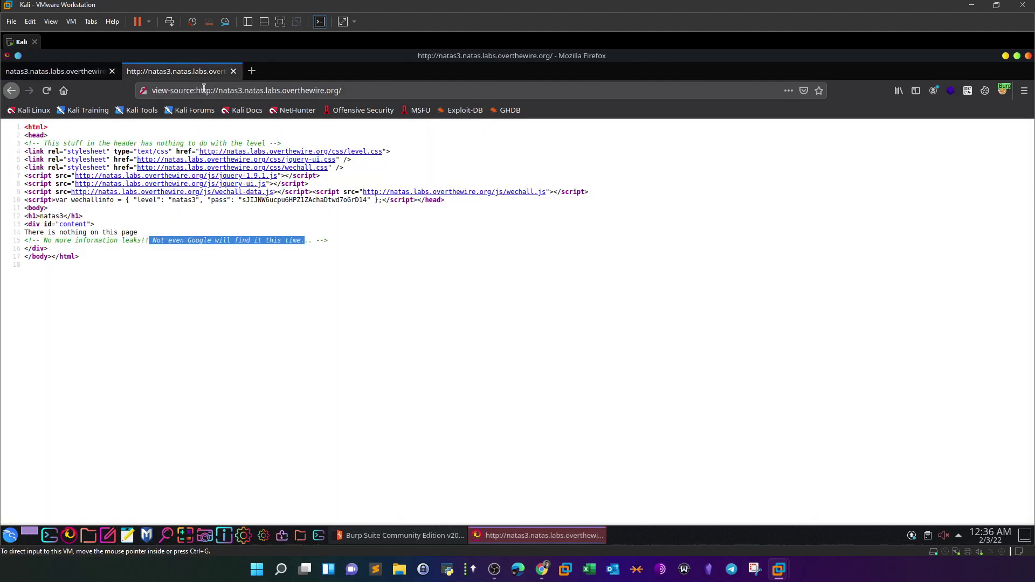
left_click_drag(197, 92, 138, 93)
key("BackSpace")
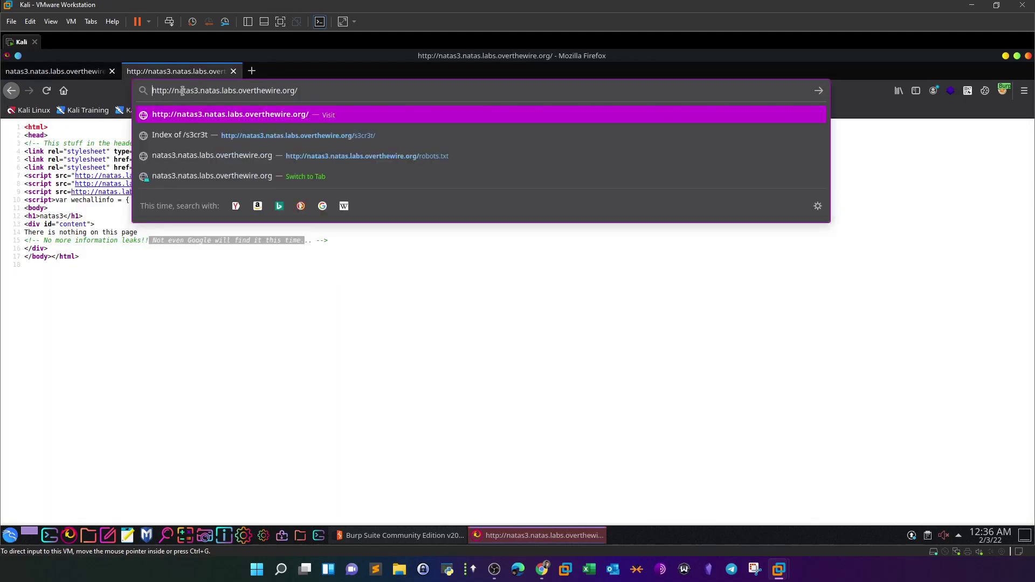
left_click(196, 90)
key("BackSpace")
type("4")
key("Return")
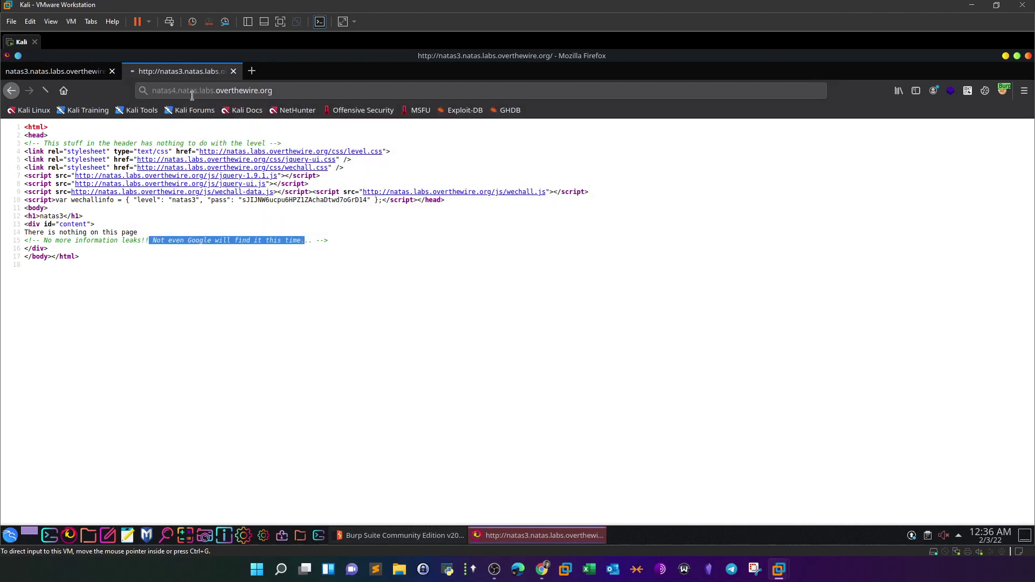
- Log in to natas4 as natas4 with the pasted password
left_click(455, 309)
key("ctrl+v")
type("natas4")
key("Return")
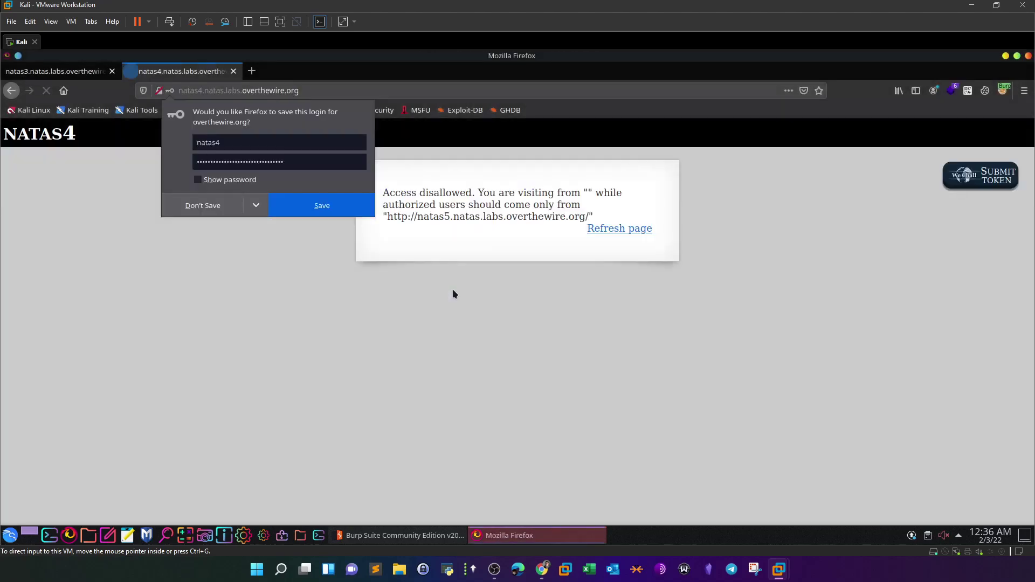
- Decline saving the natas4 login, close the natas3 tab, and inspect the referer message
left_click(194, 205)
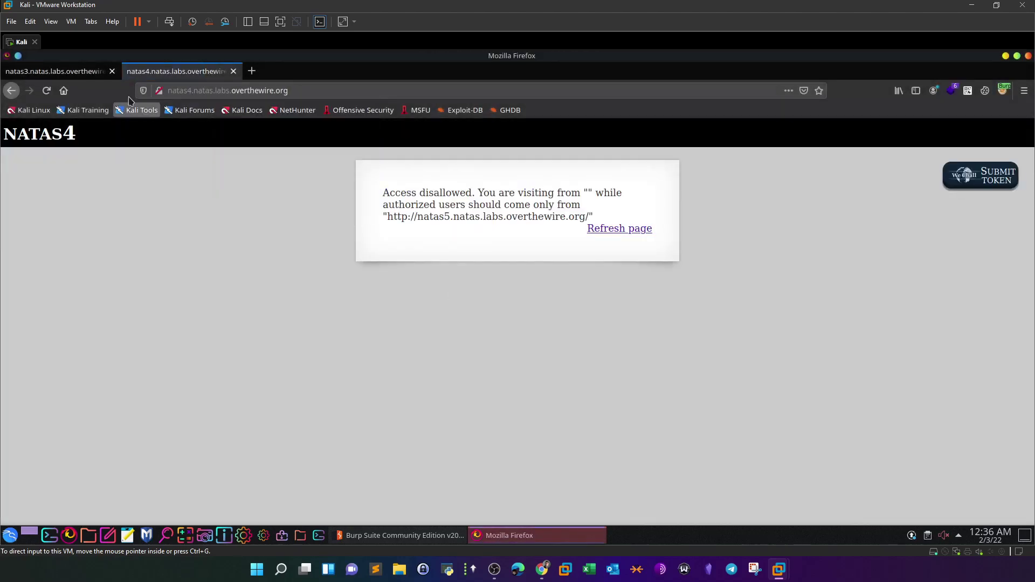
left_click(112, 71)
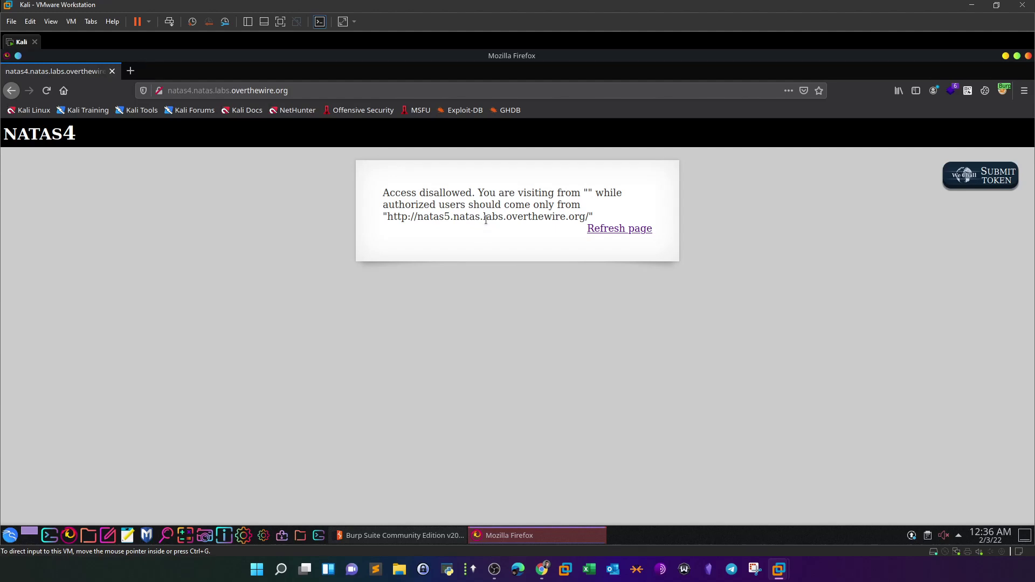
left_click_drag(593, 192, 585, 193)
left_click_drag(444, 217, 451, 217)
- Refresh natas4 to show the natas4 referer, then copy the required natas5 URL
left_click(635, 230)
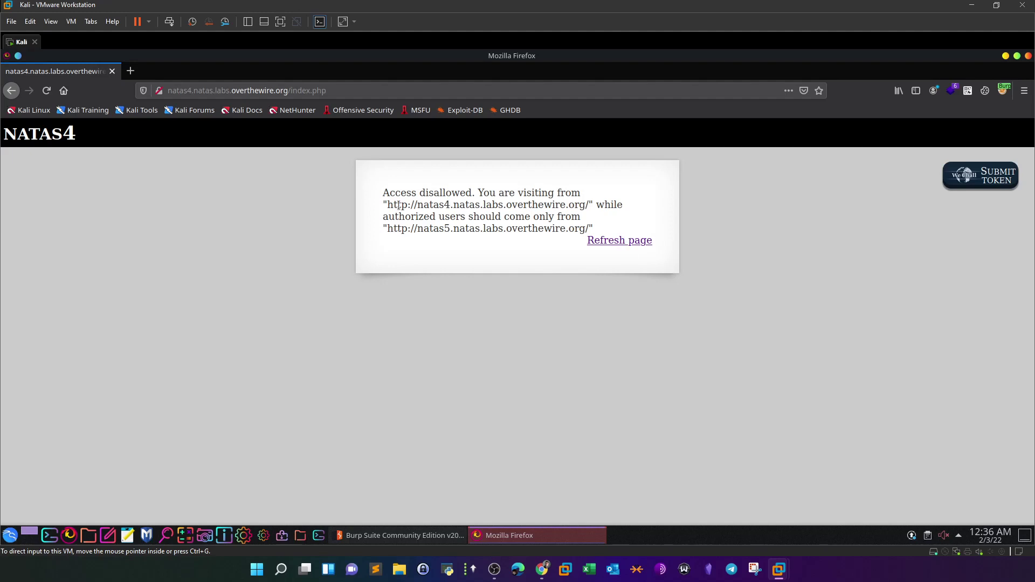
left_click_drag(387, 203, 419, 205)
left_click(454, 205)
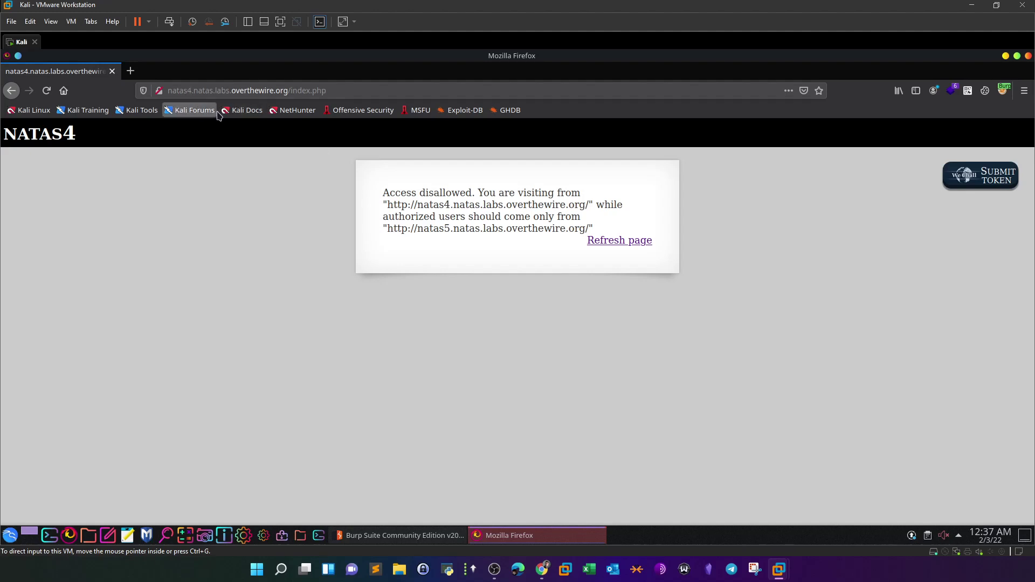
left_click_drag(388, 208, 570, 207)
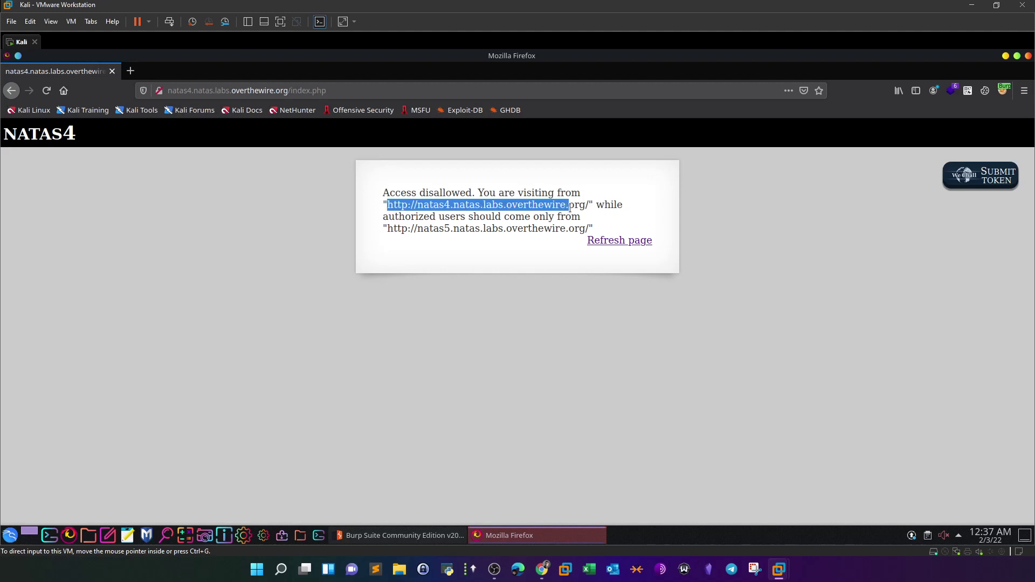
left_click(571, 208)
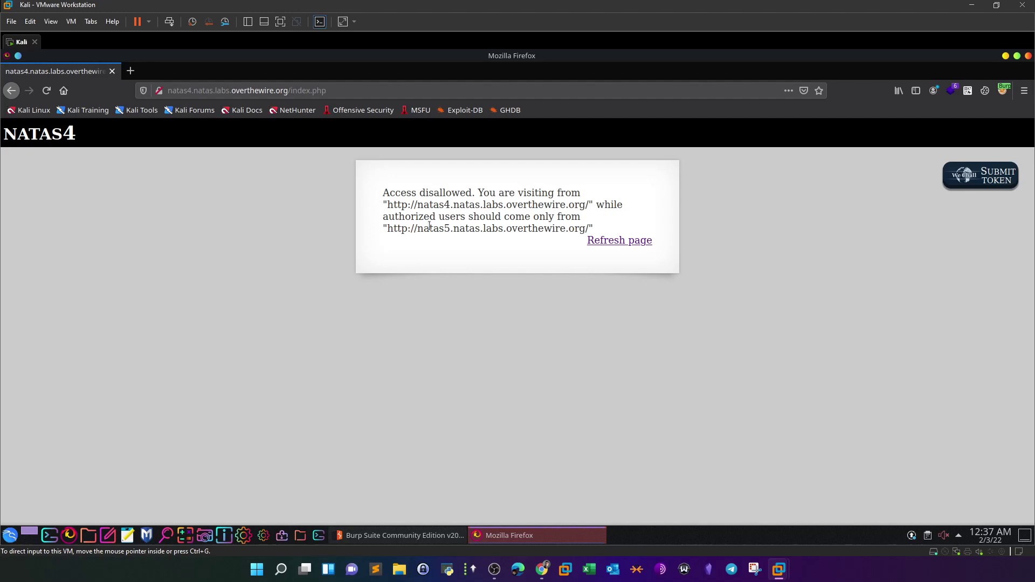
left_click_drag(382, 193, 454, 193)
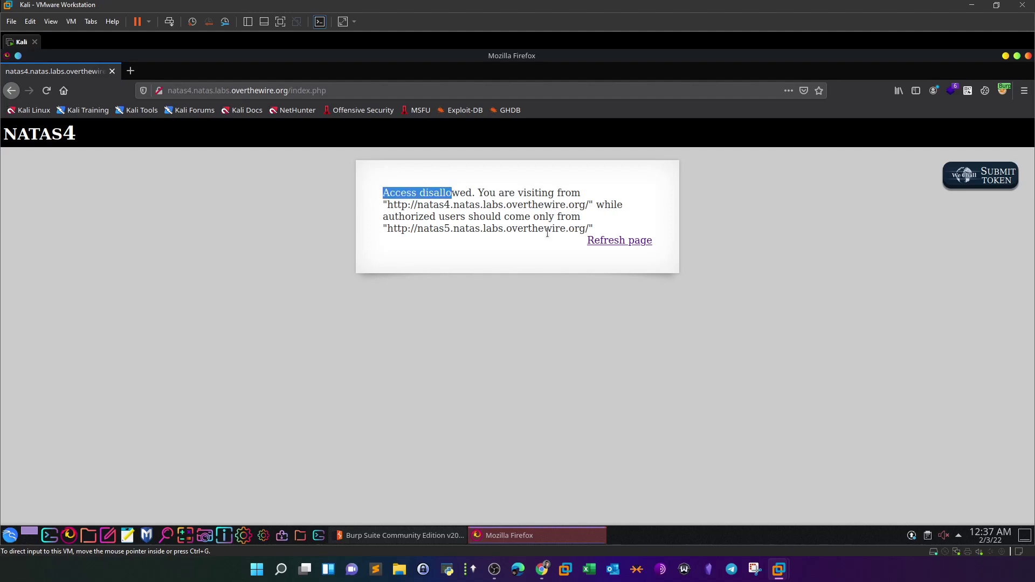
left_click_drag(589, 229, 388, 231)
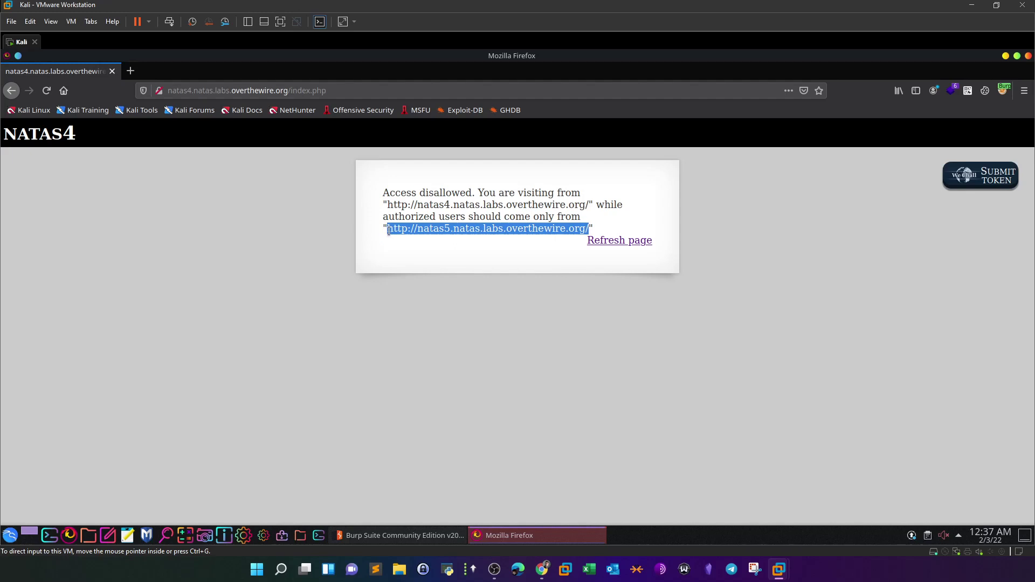
right_click(480, 229)
left_click(451, 216)
- Switch Firefox's FoxyProxy to the Burp Suite proxy and bring Burp Suite forward
left_click(429, 536)
left_click(507, 535)
left_click(1004, 96)
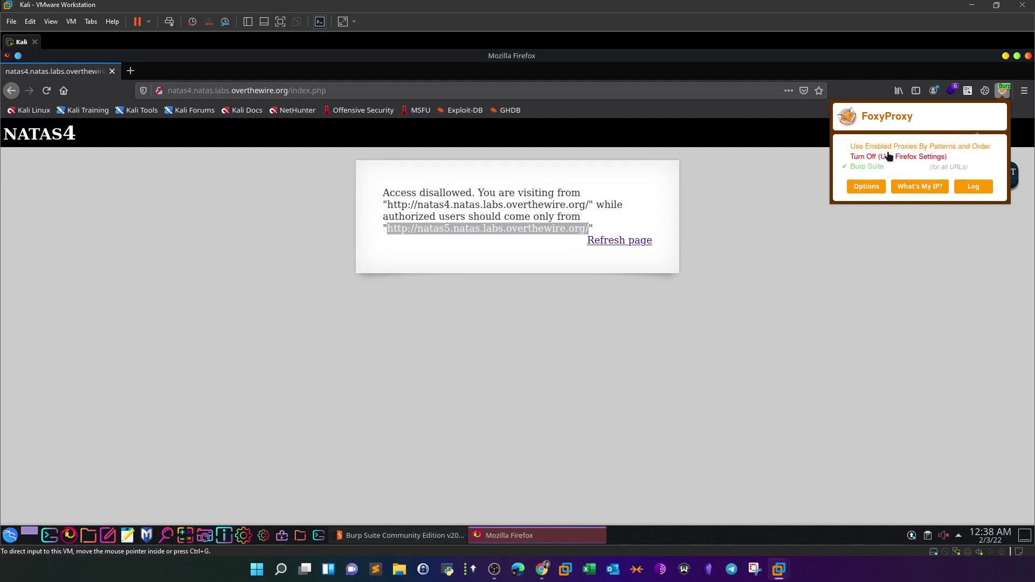
left_click(862, 178)
left_click(430, 539)
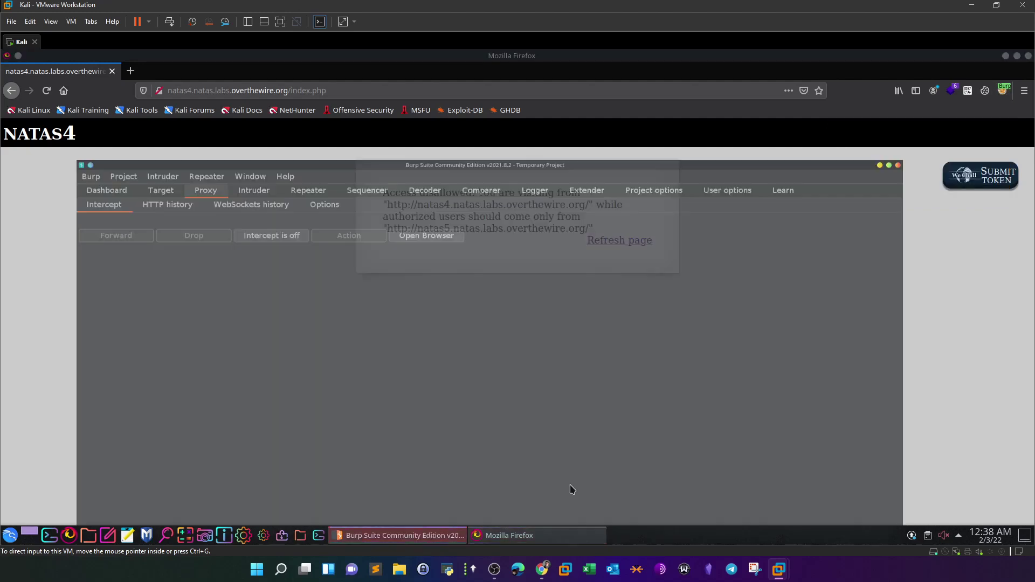
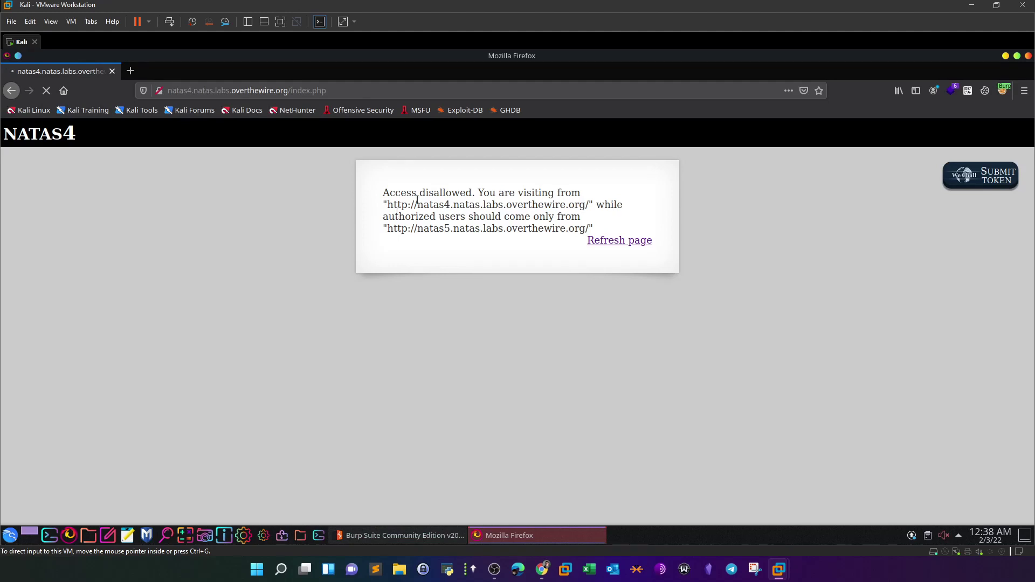
left_click_drag(389, 232, 589, 230)
right_click(573, 235)
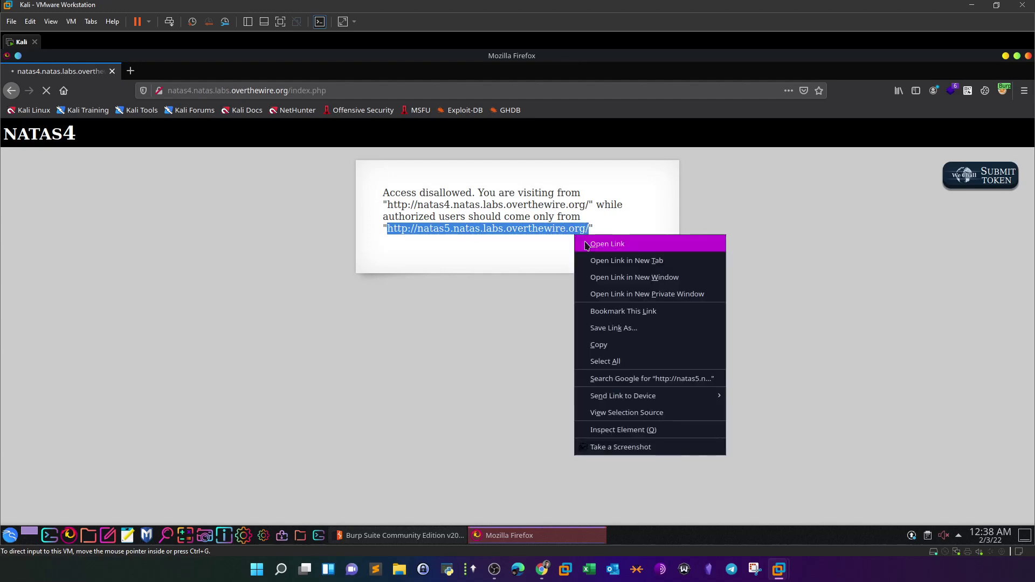
left_click(597, 345)
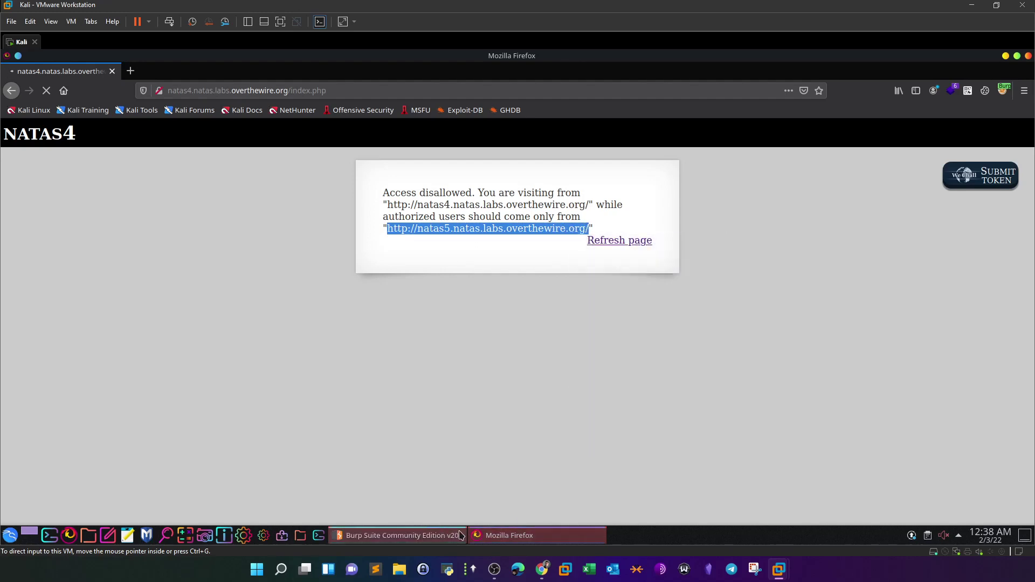
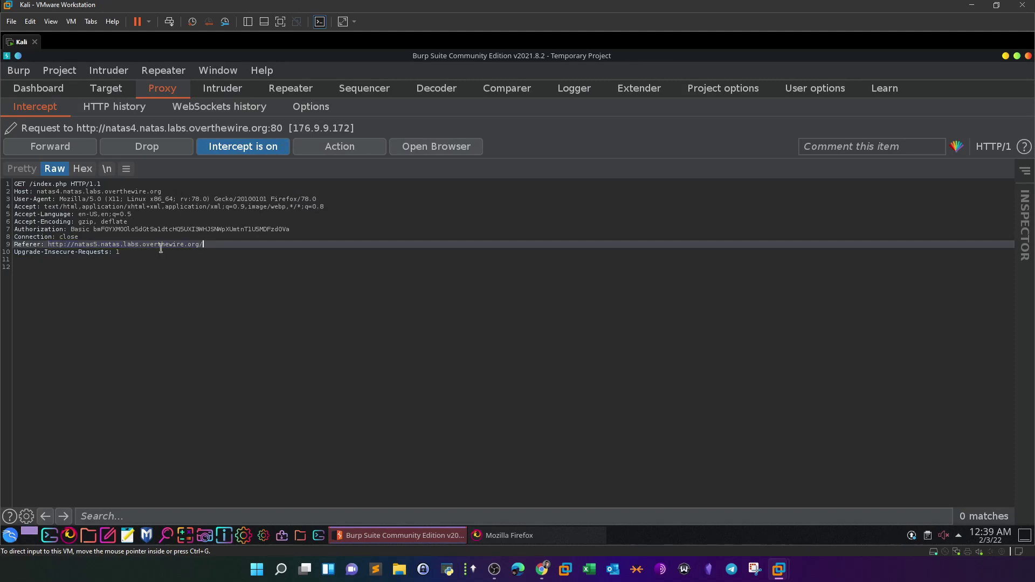
left_click(50, 146)
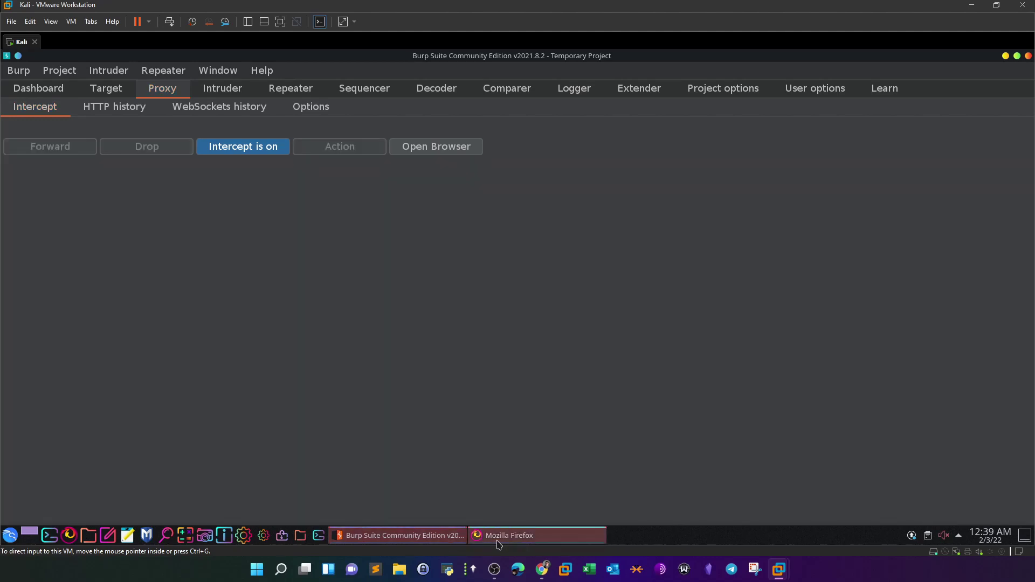
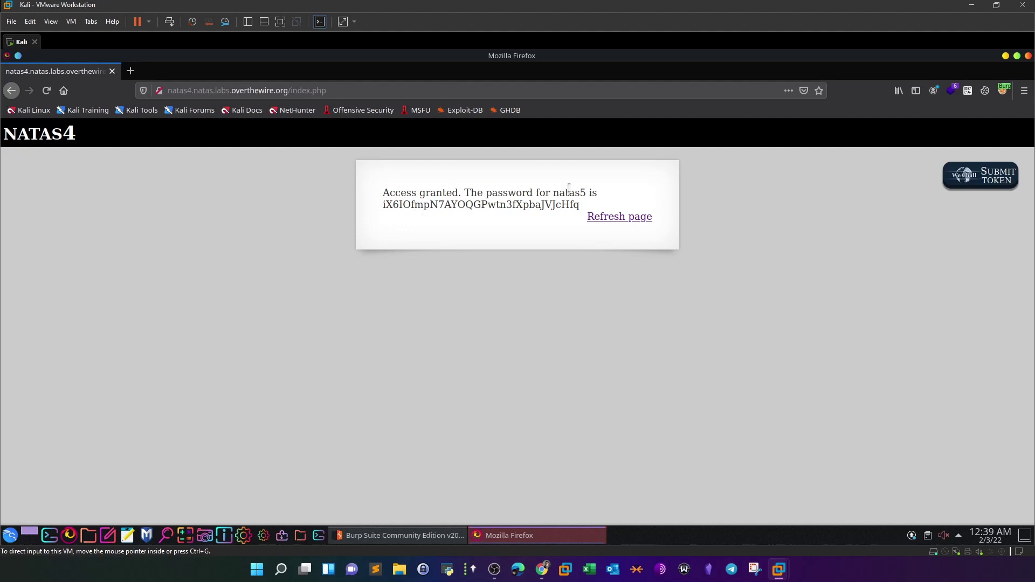
- Turn off Burp's request interception, then start selecting the natas5 password on the natas4 page
left_click(573, 541)
left_click(560, 541)
left_click(377, 535)
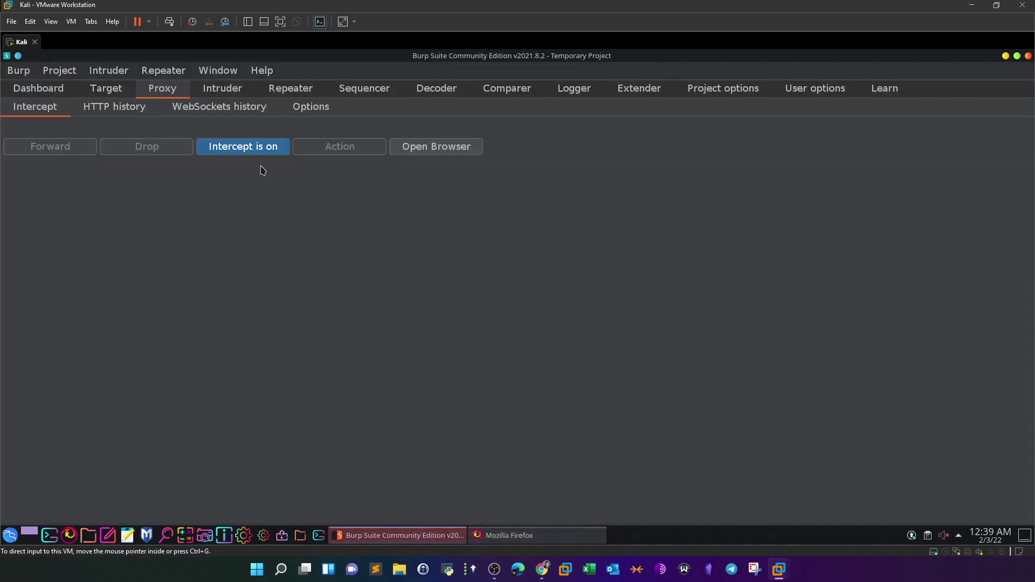
left_click(251, 151)
left_click(568, 539)
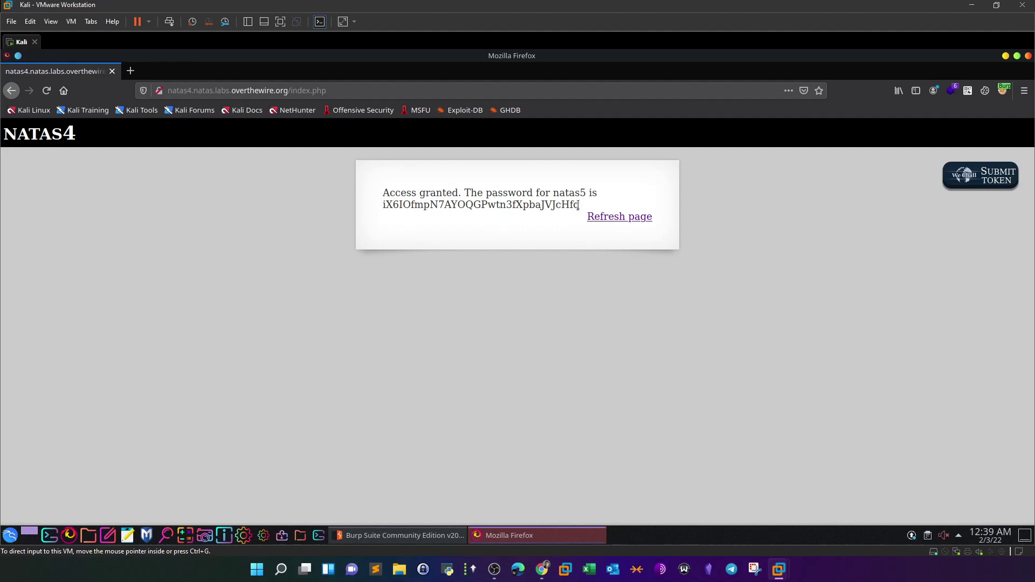
left_click_drag(582, 205, 393, 206)
- Copy the natas5 password and load natas5.natas.labs.overthewire.org without index.php
right_click(393, 206)
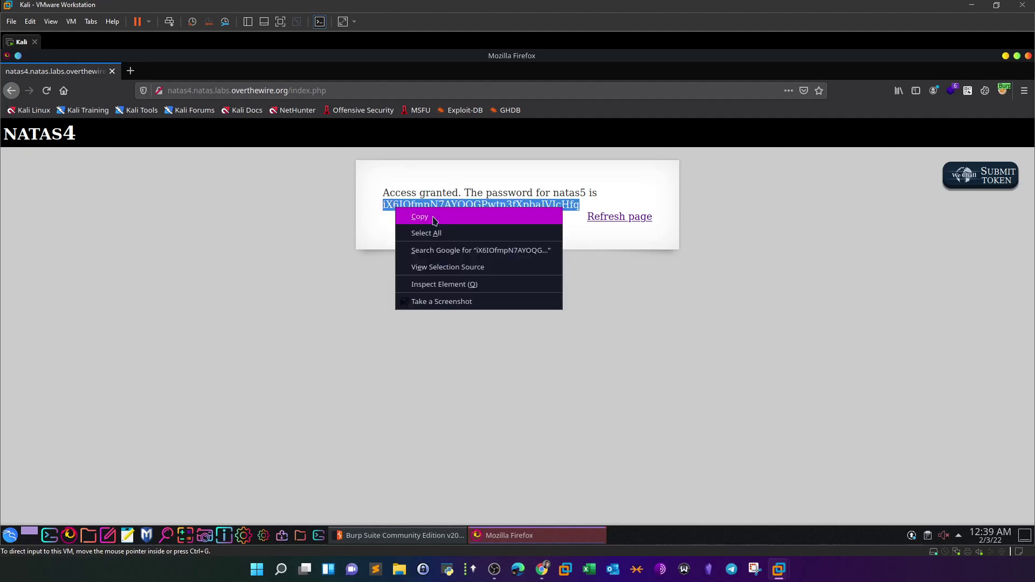
left_click(431, 217)
left_click(188, 90)
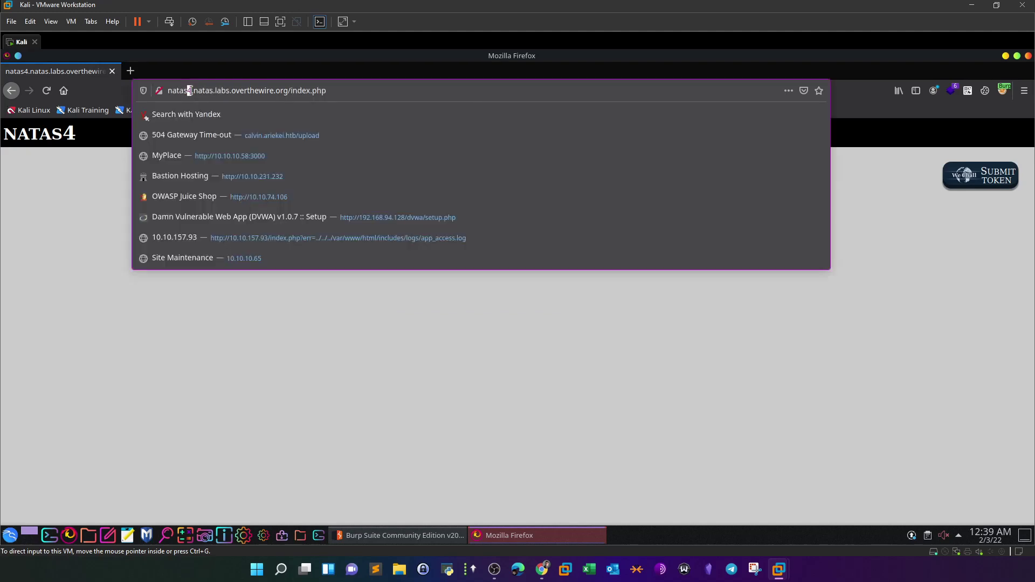
key("BackSpace")
type("5")
left_click_drag(315, 90, 273, 93)
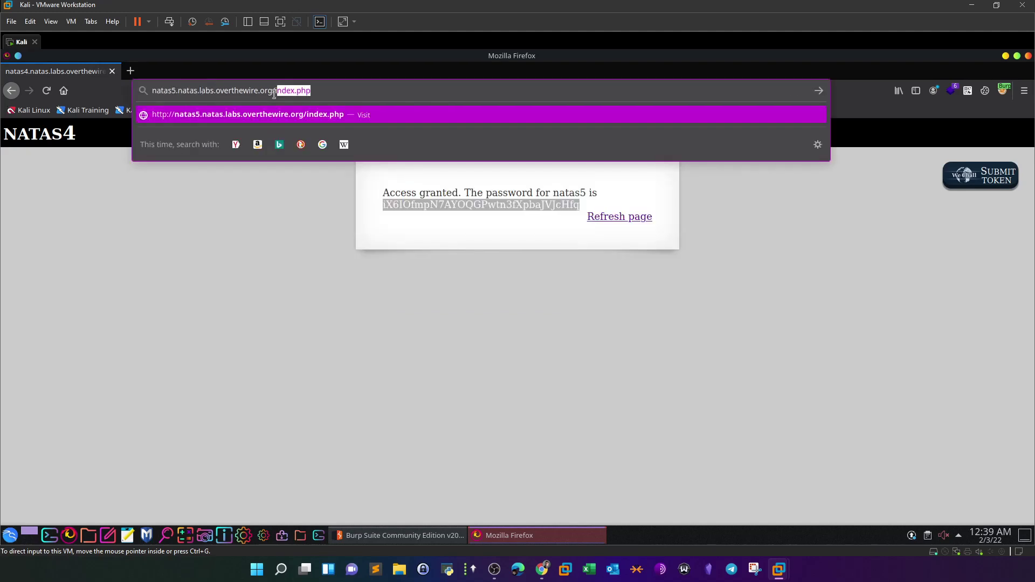
key("BackSpace")
key("Return")
- Log in as natas5 with the pasted password, declining to save the login
left_click(462, 311)
key("ctrl+v")
left_click(466, 290)
type("natas5")
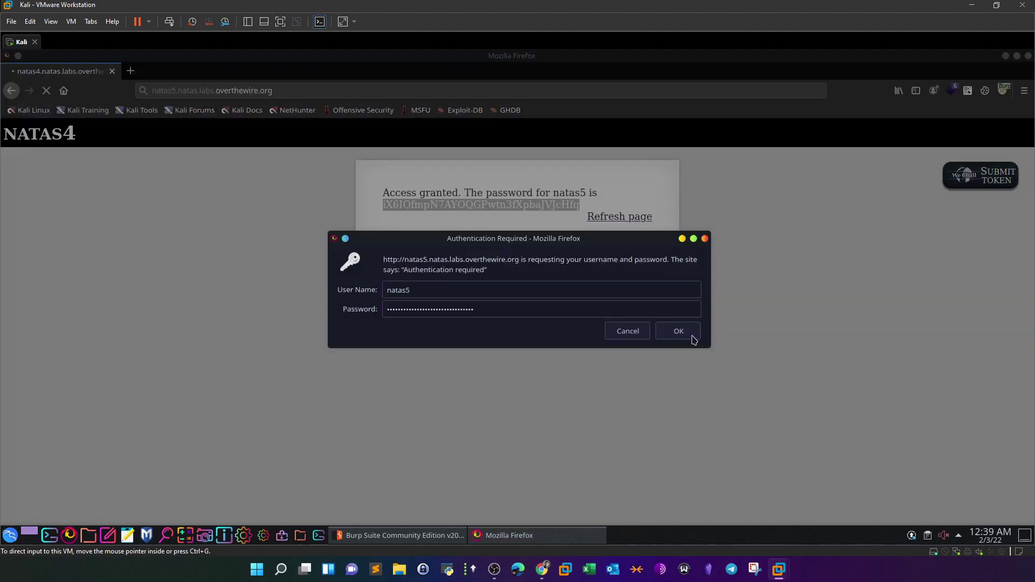
left_click(690, 335)
left_click(183, 205)
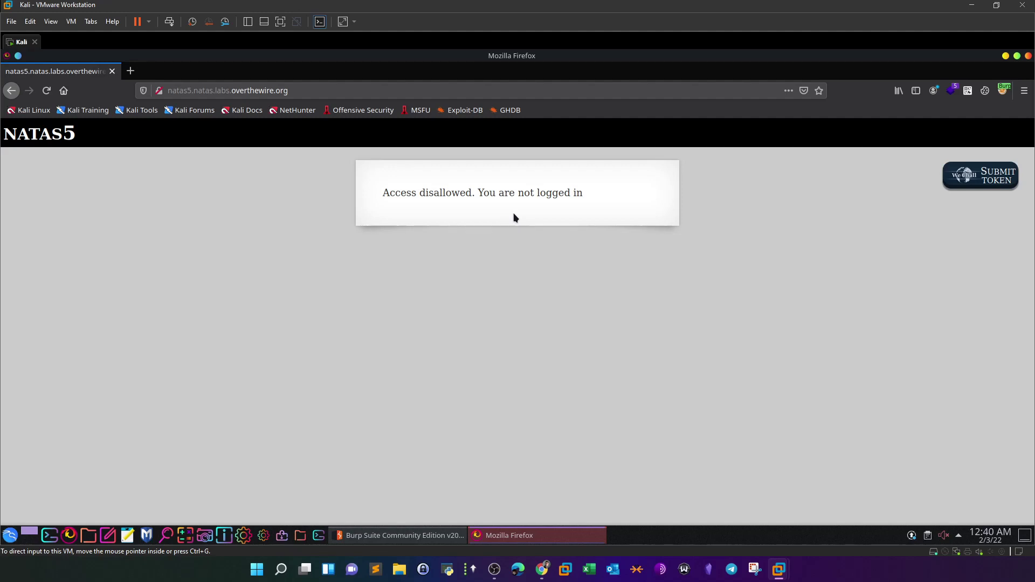
right_click(513, 272)
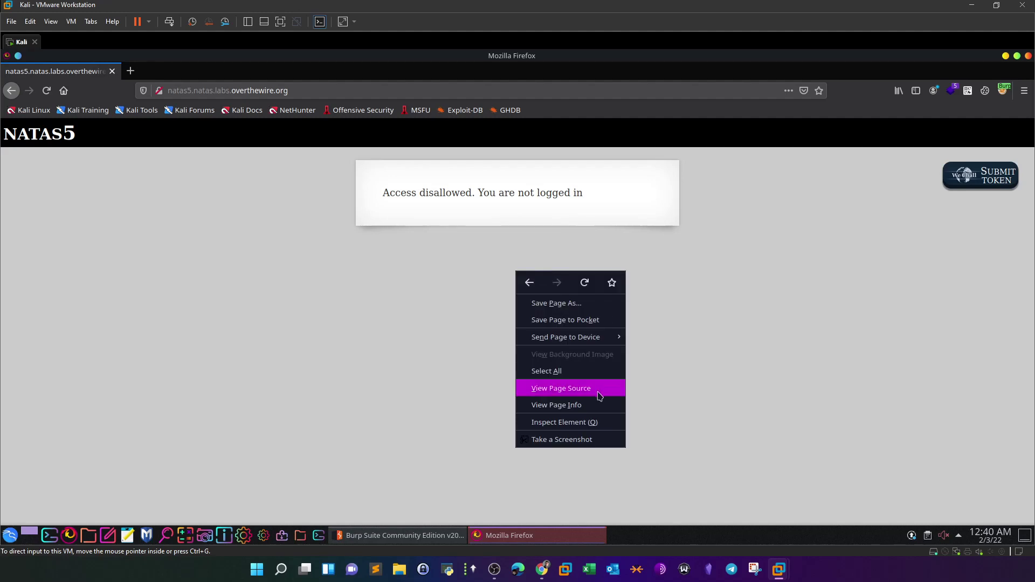
left_click(603, 388)
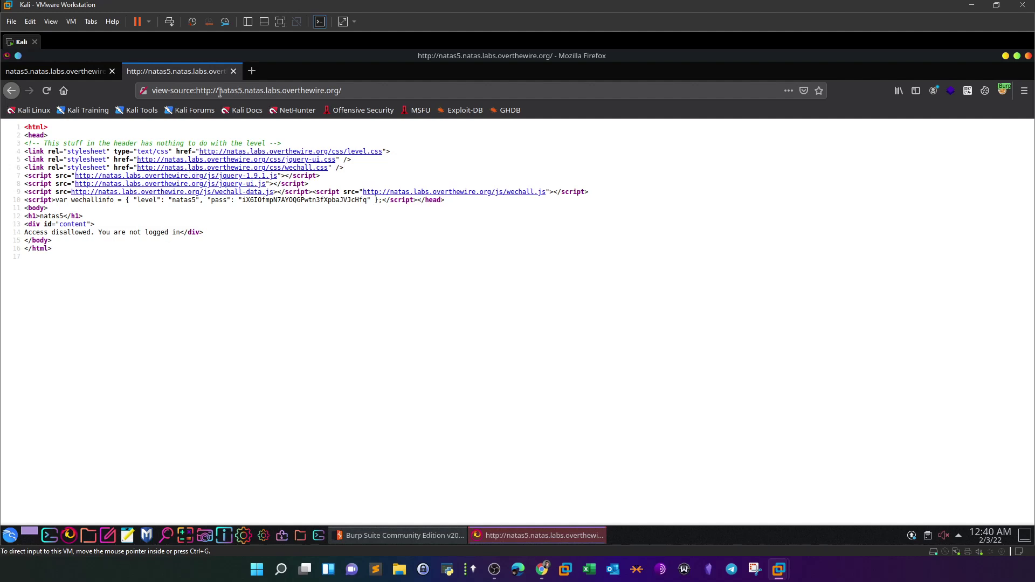
left_click(233, 72)
left_click_drag(597, 199, 478, 196)
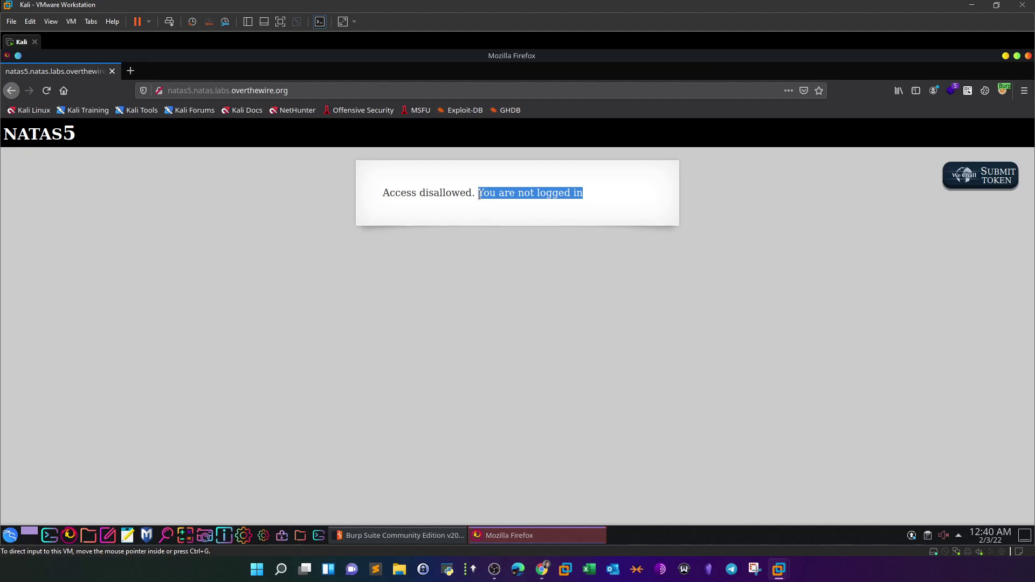
- Highlight 'logged in' in the natas5 message, then switch over to Burp Suite
left_click(508, 190)
left_click_drag(537, 194, 582, 194)
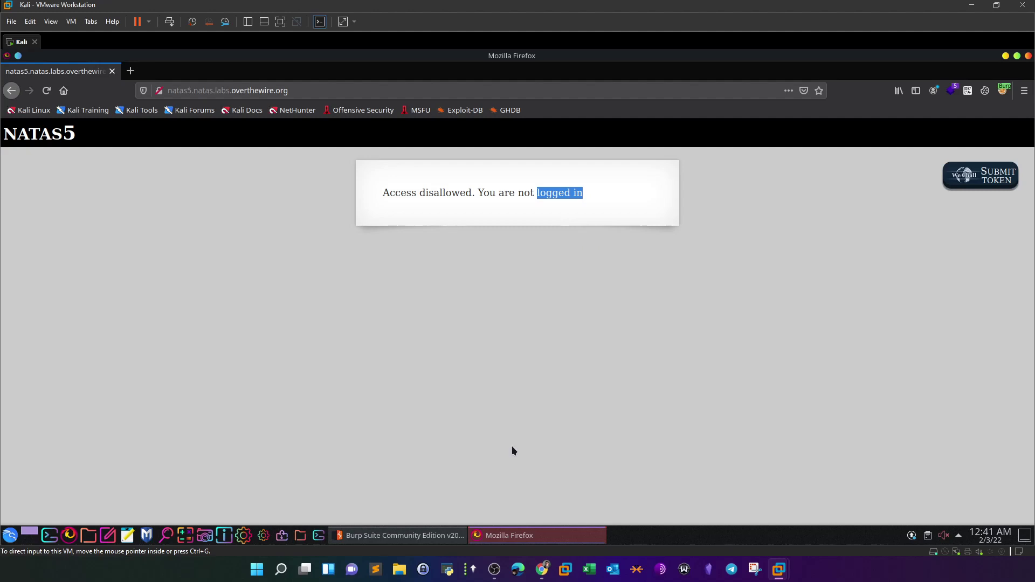
left_click(410, 535)
- Turn interception on and reload natas5 so Burp captures its request with the loggedin=0 cookie
left_click(266, 151)
left_click(508, 535)
left_click(47, 92)
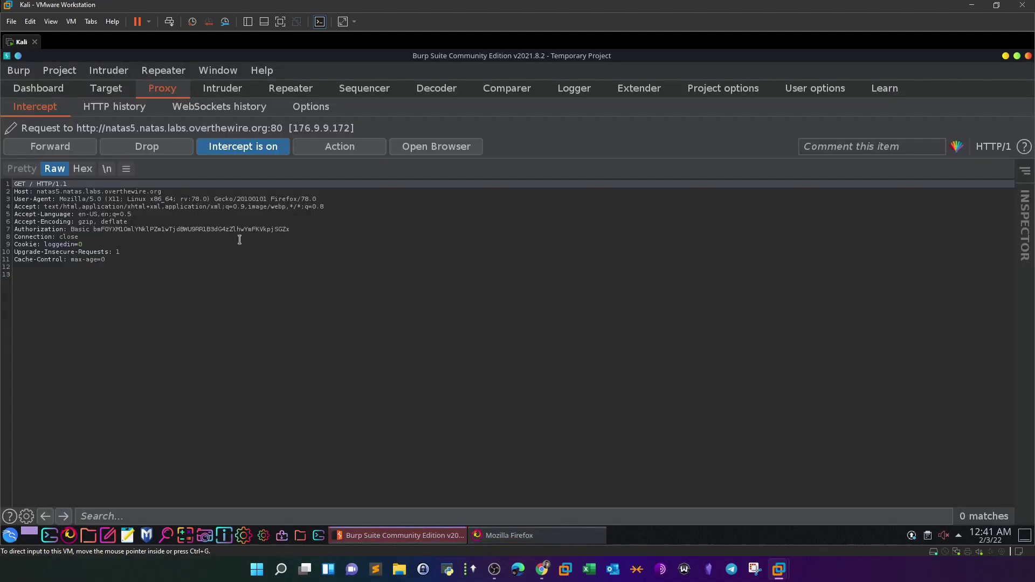
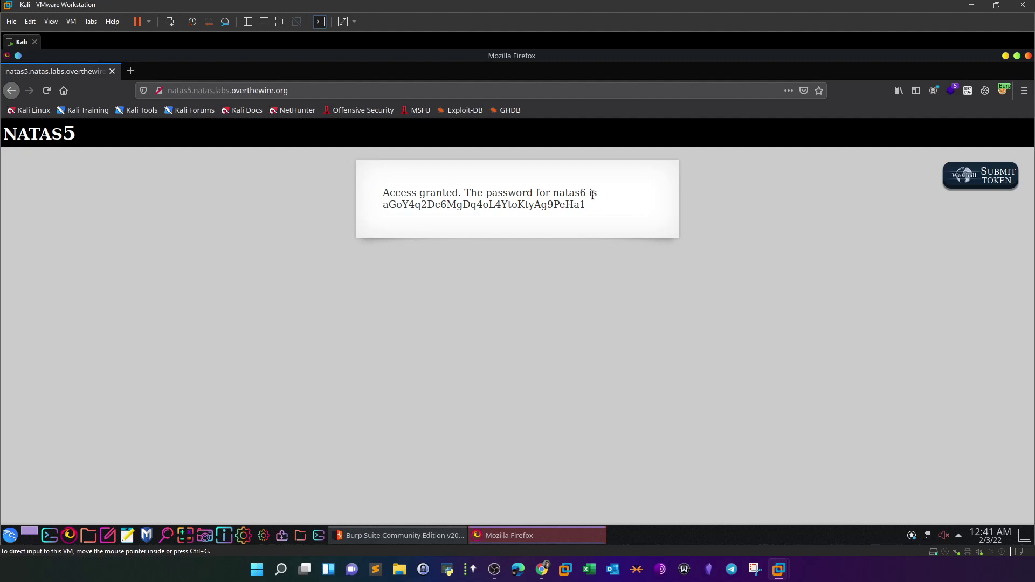
- Copy the natas6 password and change the address to the natas6 site
double_click(384, 208)
right_click(385, 209)
left_click(416, 215)
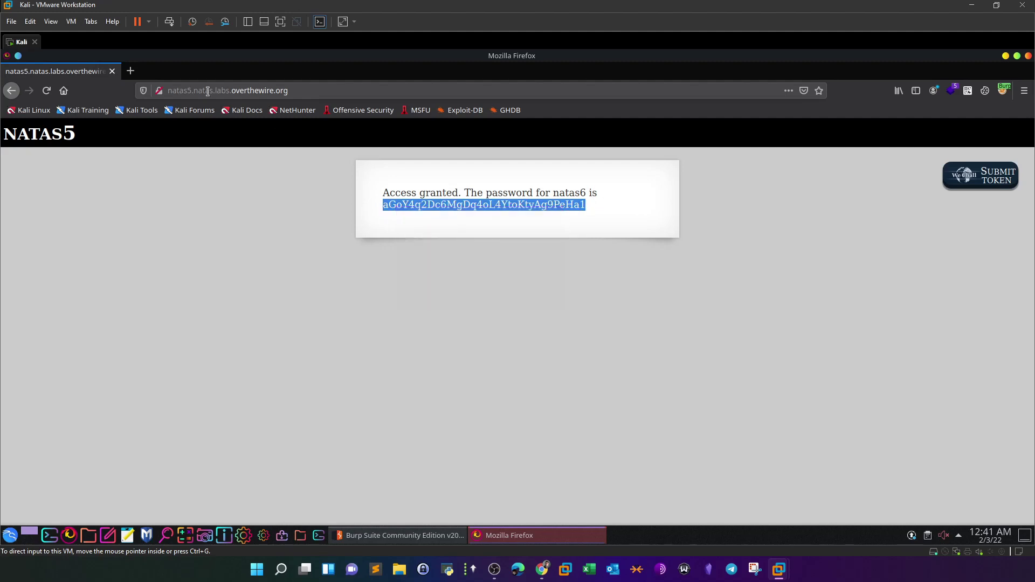
left_click(189, 90)
key("BackSpace")
type("6")
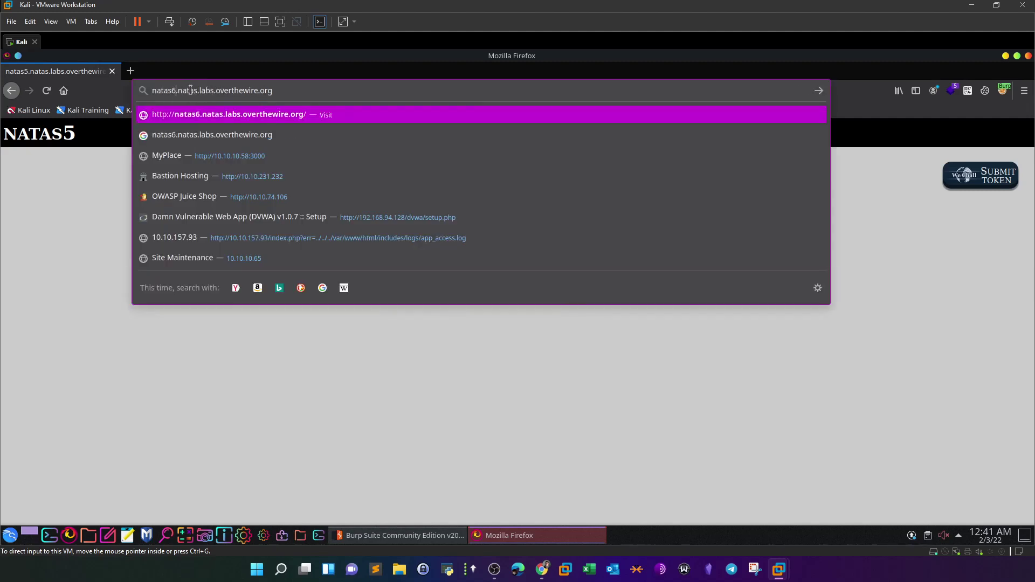
key("Return")
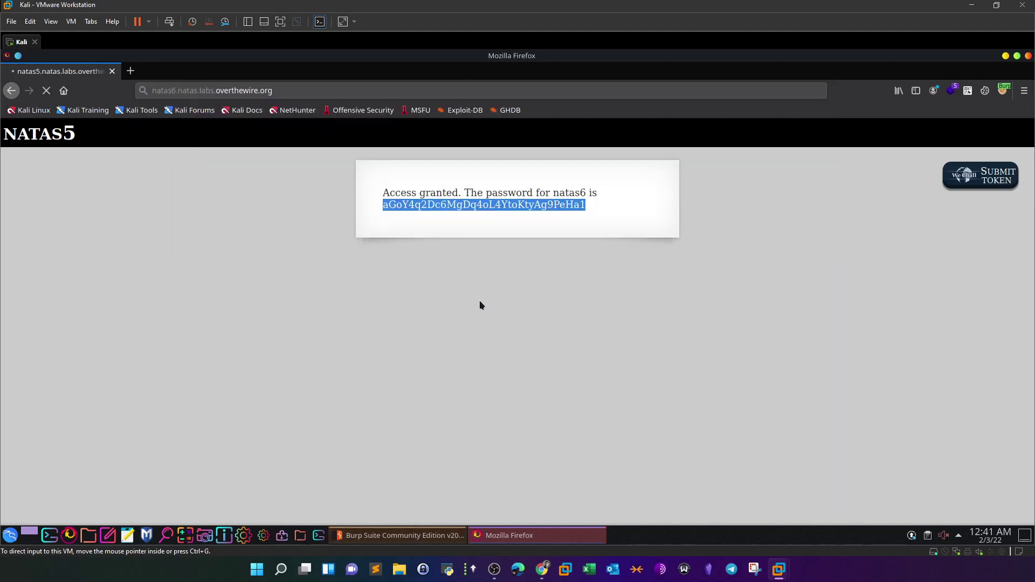
- Turn Burp interception off, then log in as natas6 with the copied password without saving it
left_click(399, 535)
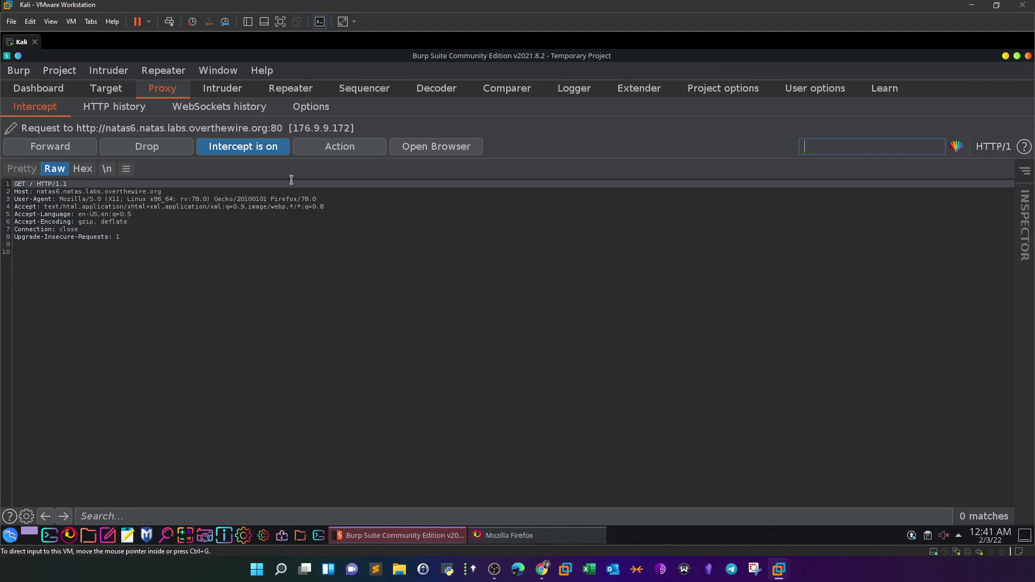
left_click(245, 147)
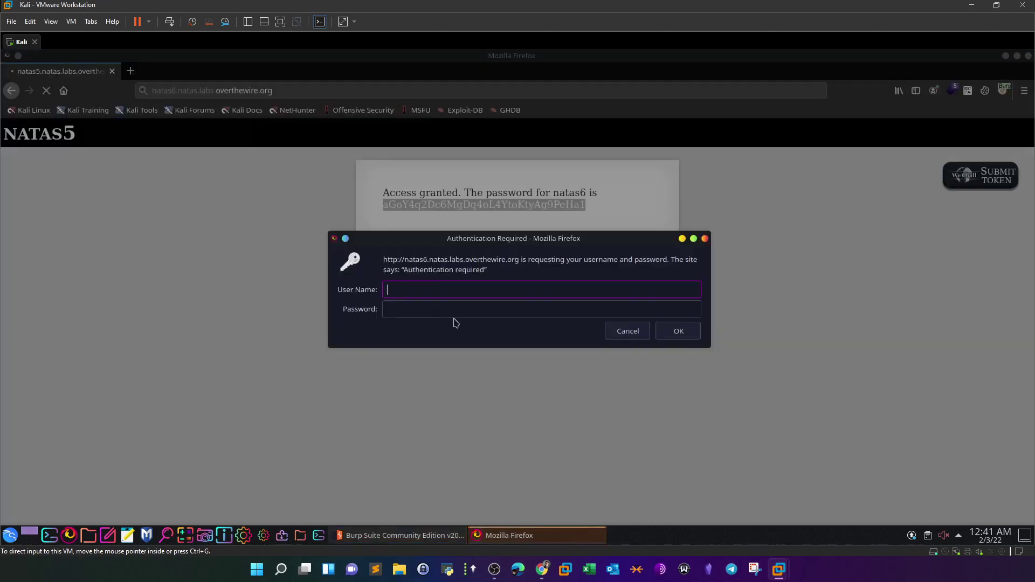
middle_click(453, 309)
type("natas6")
left_click(688, 336)
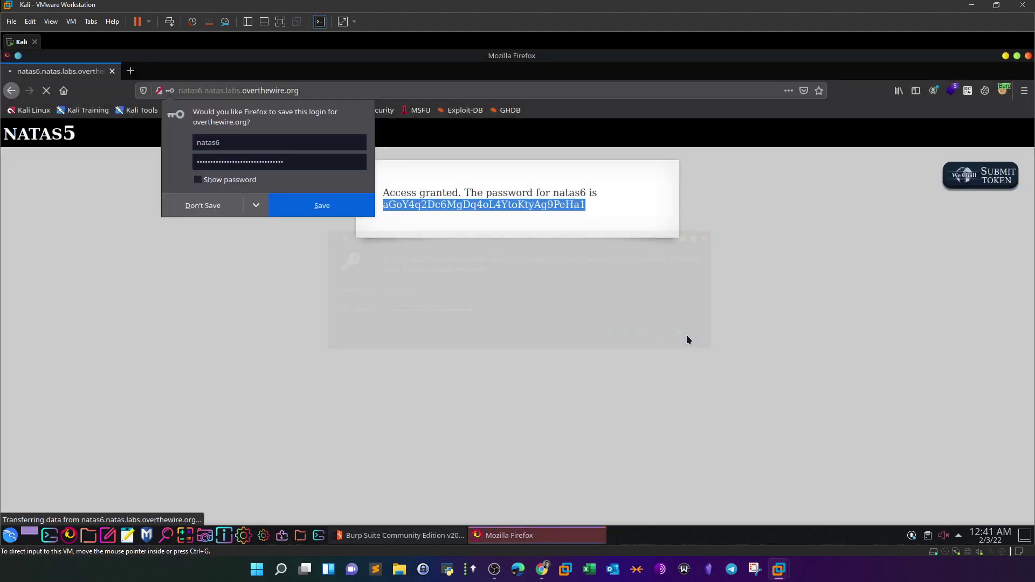
left_click(173, 204)
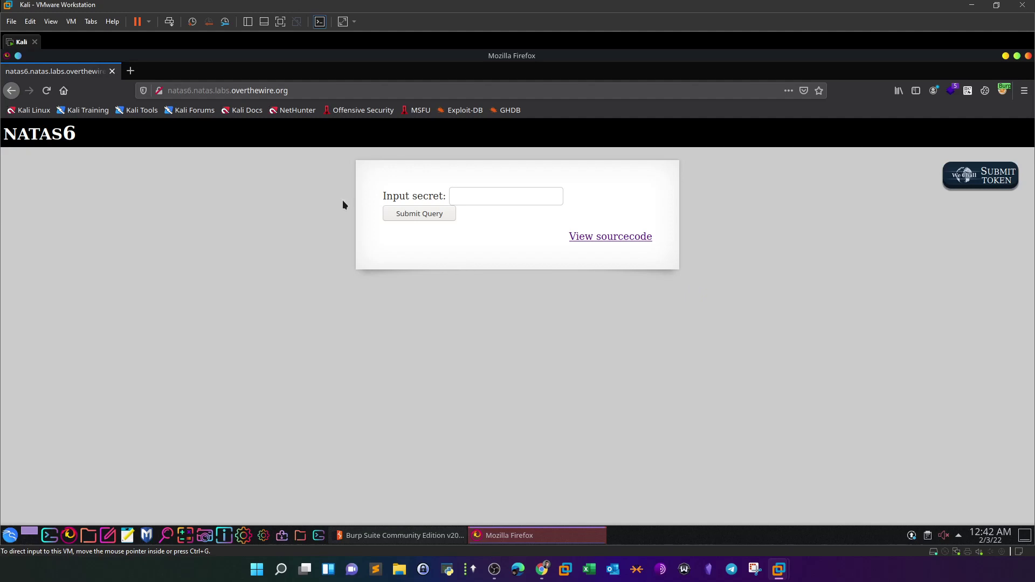
- Submit 'test' as the secret, get 'Wrong secret', then view the level's source code
left_click(507, 194)
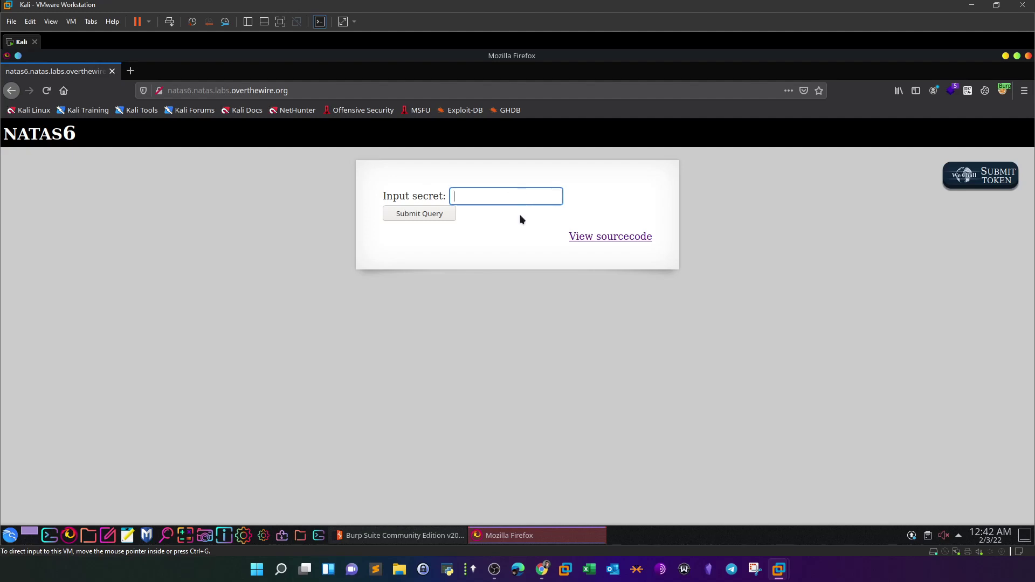
type("test")
left_click(443, 219)
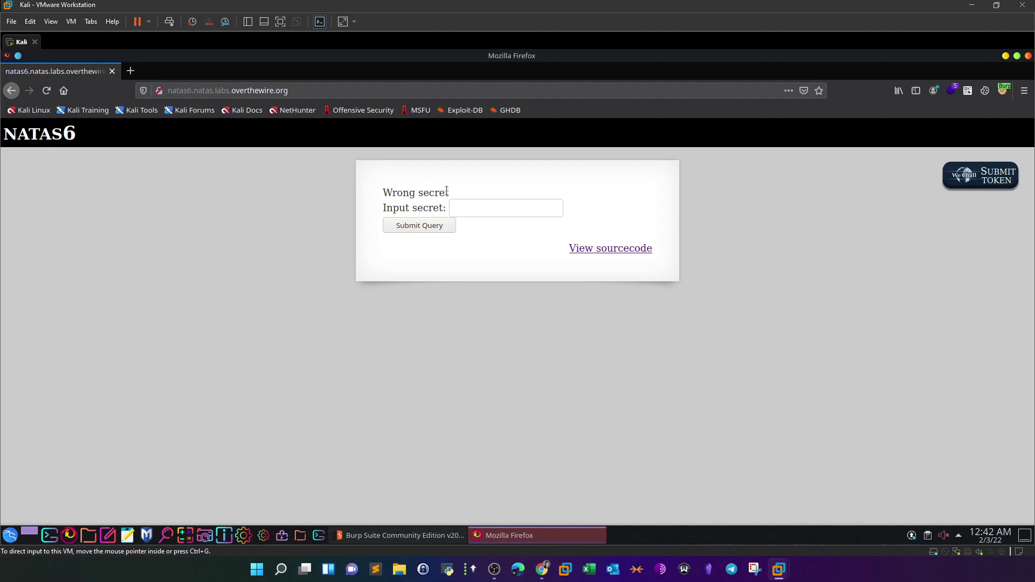
left_click(602, 257)
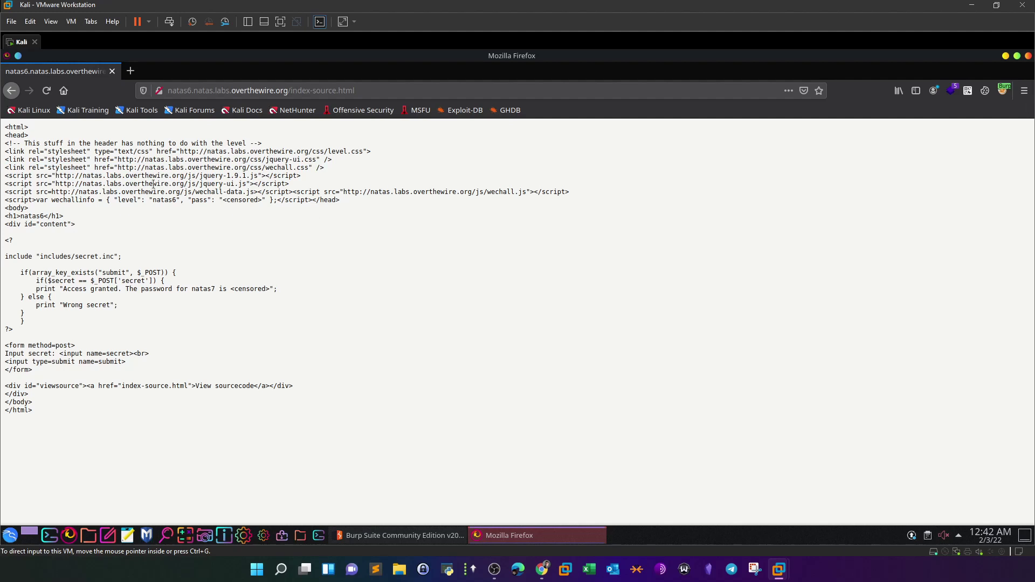
- Highlight the PHP block, the secret.inc include, the $_POST secret key and $secret variable
left_click(5, 258)
left_click_drag(3, 241, 60, 341)
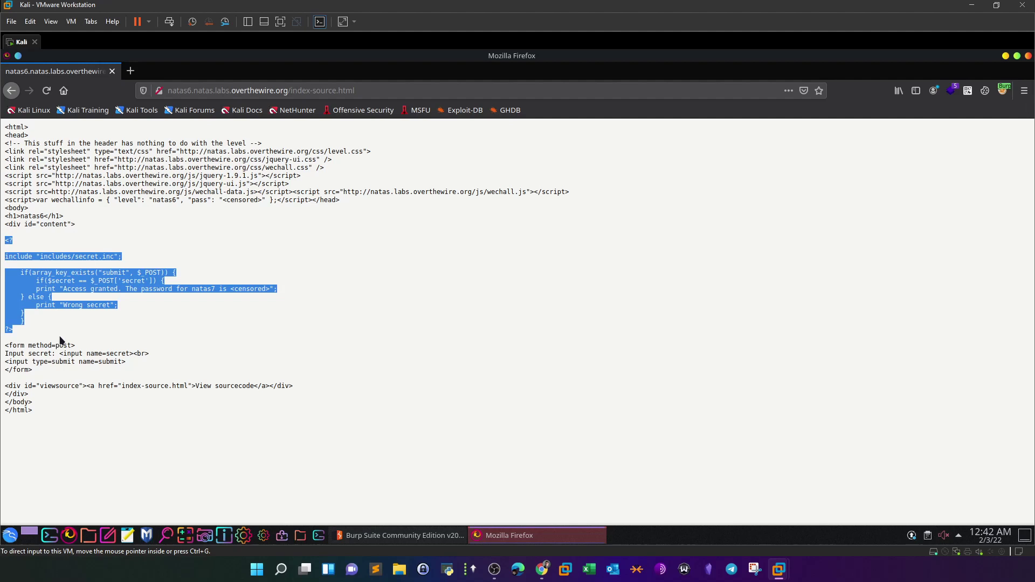
left_click(61, 341)
left_click(6, 258)
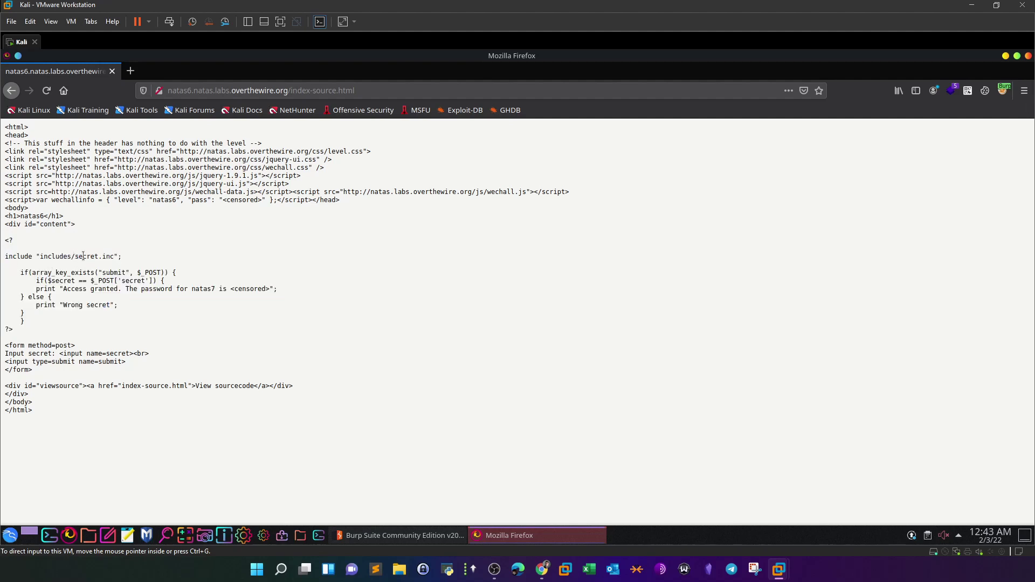
left_click_drag(75, 257, 113, 258)
left_click(112, 258)
left_click_drag(161, 272, 152, 272)
left_click(152, 271)
left_click_drag(151, 281, 129, 280)
left_click(141, 286)
left_click_drag(47, 281, 75, 280)
left_click(70, 289)
- Highlight the includes/secret.inc path, the 'secret' POST lookup, $secret and the comparison condition again
left_click_drag(79, 255, 112, 253)
left_click(112, 254)
left_click_drag(41, 255, 115, 255)
left_click_drag(118, 280, 150, 282)
left_click_drag(76, 281, 48, 281)
left_click(74, 297)
left_click_drag(75, 272, 113, 257)
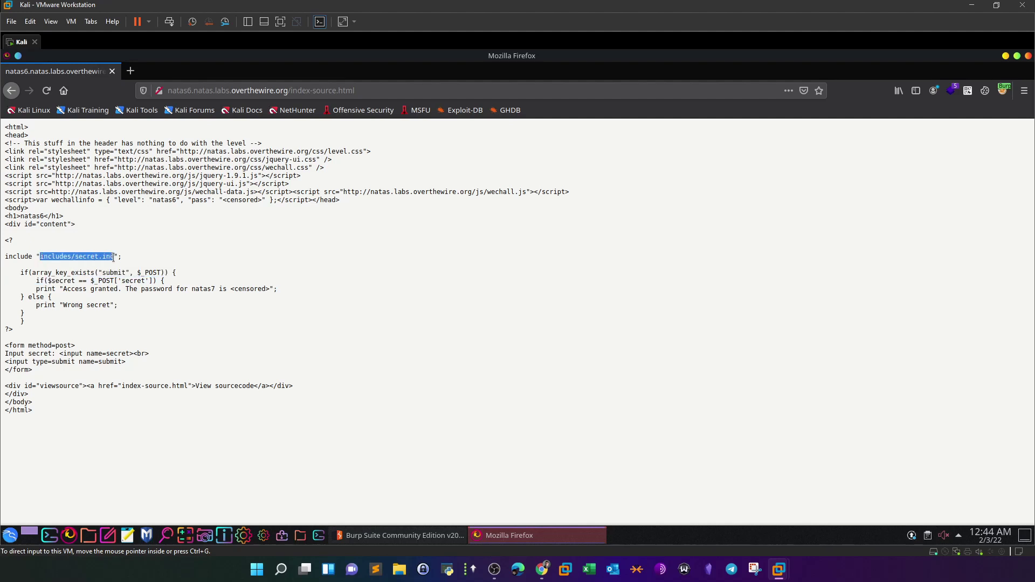
left_click(124, 260)
- Copy the includes/secret.inc path and select the end of the page address
left_click_drag(113, 256, 40, 256)
right_click(54, 258)
left_click(78, 266)
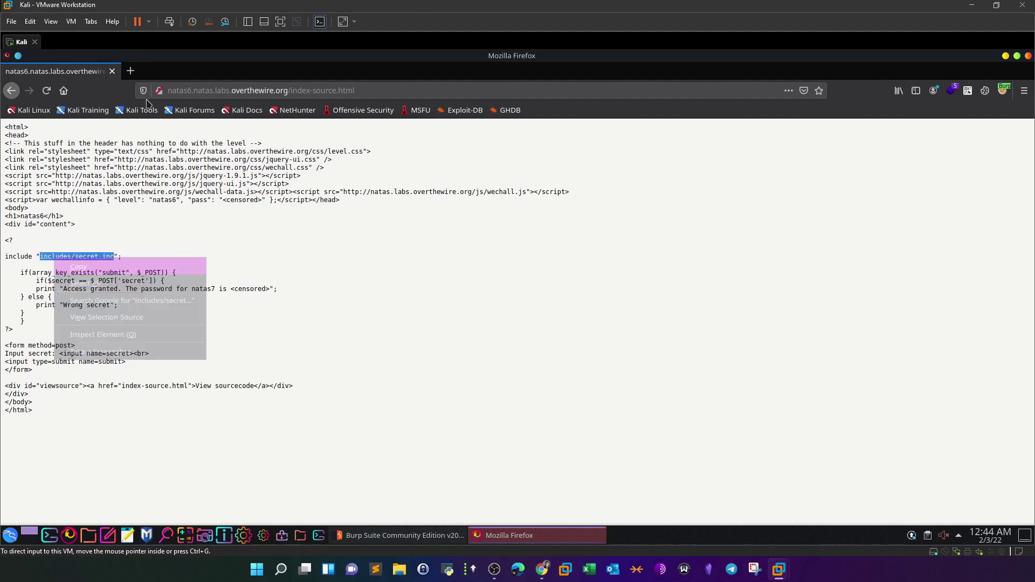
left_click_drag(355, 90, 290, 91)
- Open includes/secret.inc, view its page source, and copy the secret string
key("ctrl+v")
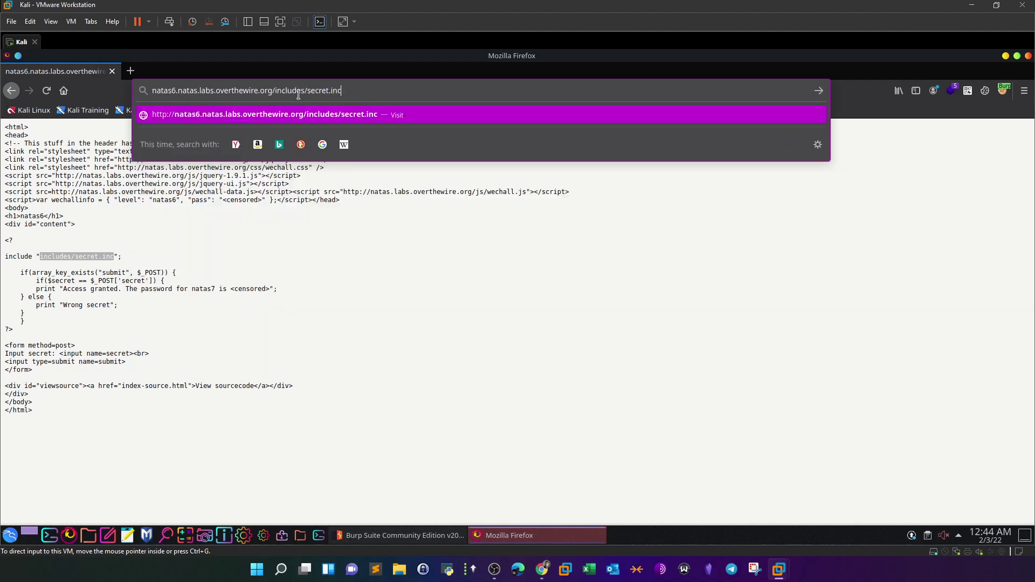
key("Return")
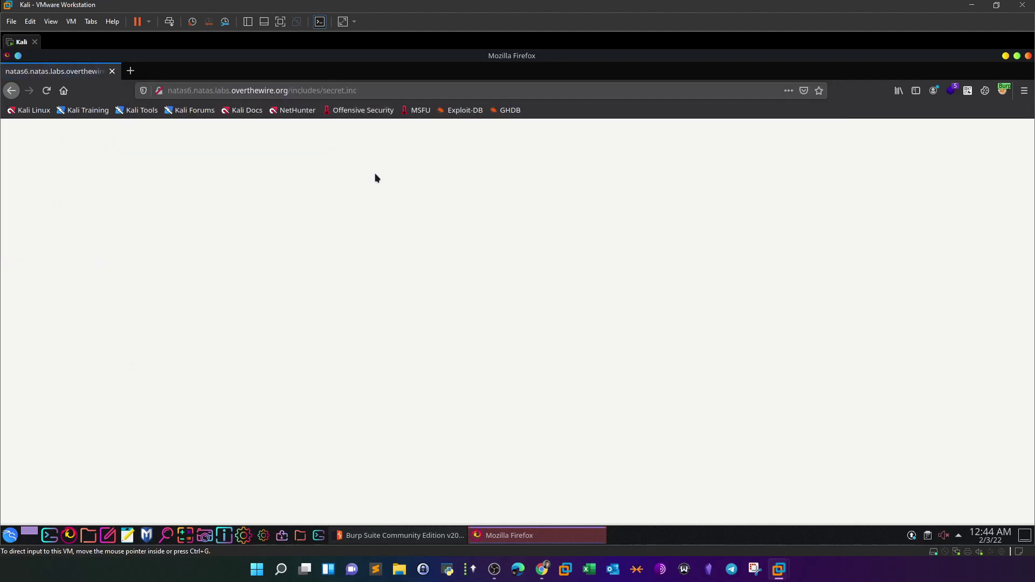
right_click(260, 176)
left_click(300, 291)
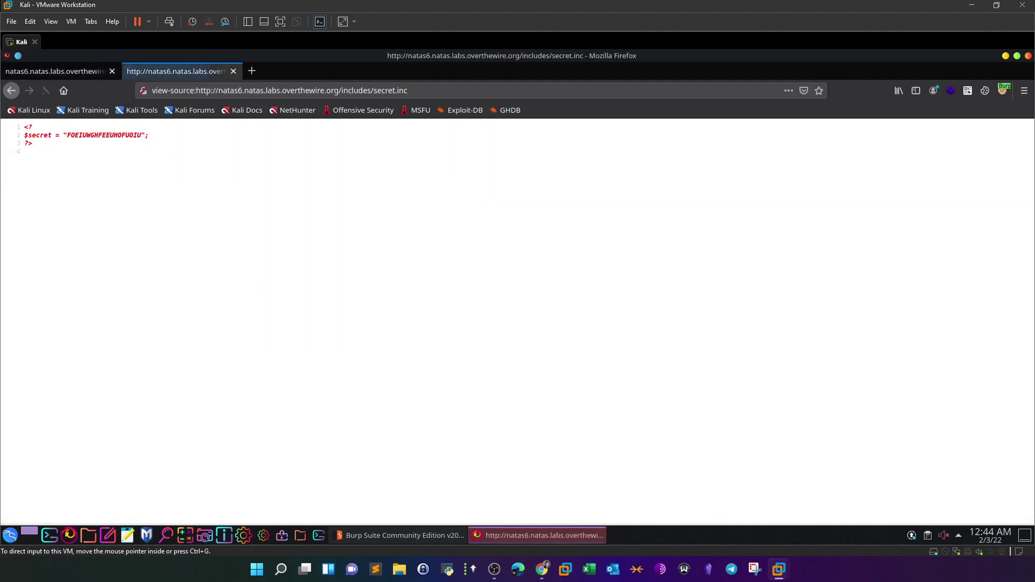
left_click_drag(67, 135, 141, 135)
right_click(134, 138)
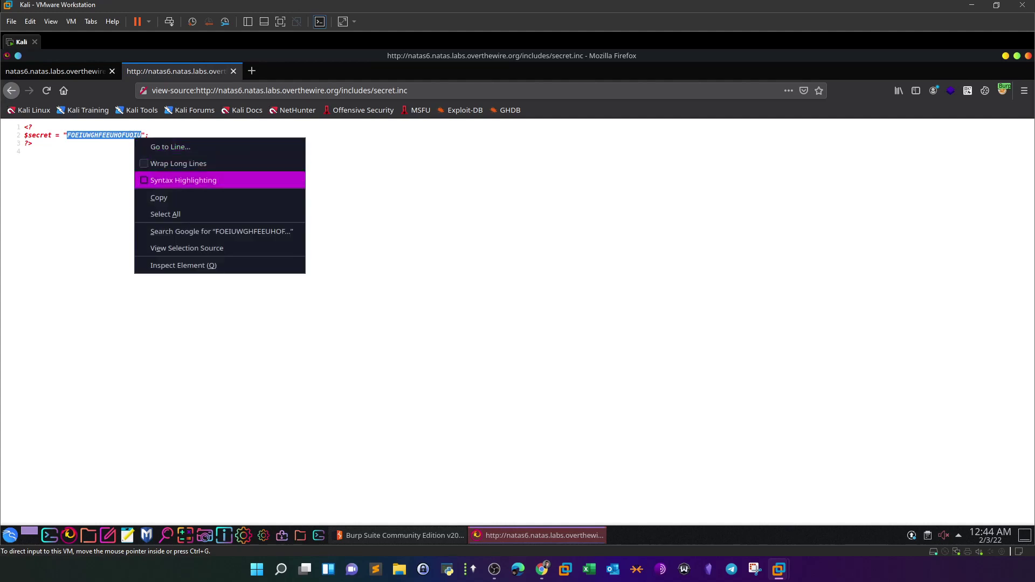
left_click(159, 197)
left_click(233, 72)
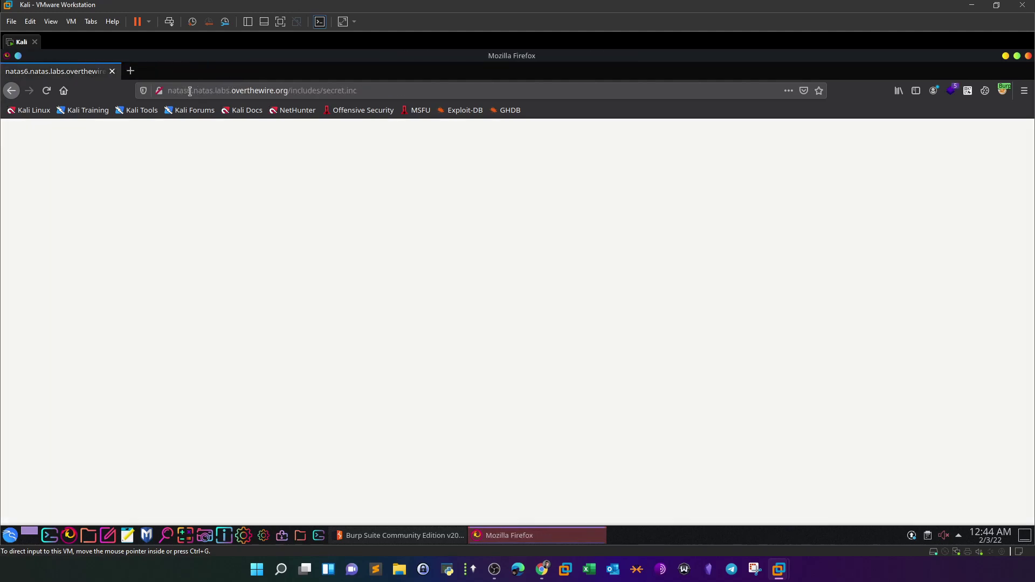
- Return to the natas6 main page and submit the copied secret
left_click_drag(291, 90, 388, 86)
key("BackSpace")
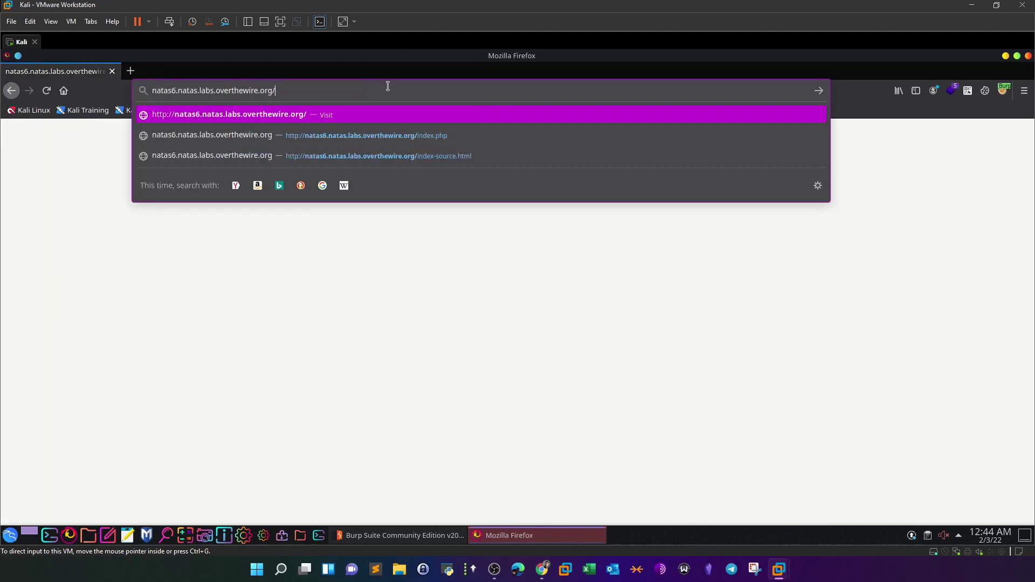
key("Return")
left_click(489, 195)
key("ctrl+v")
left_click(437, 216)
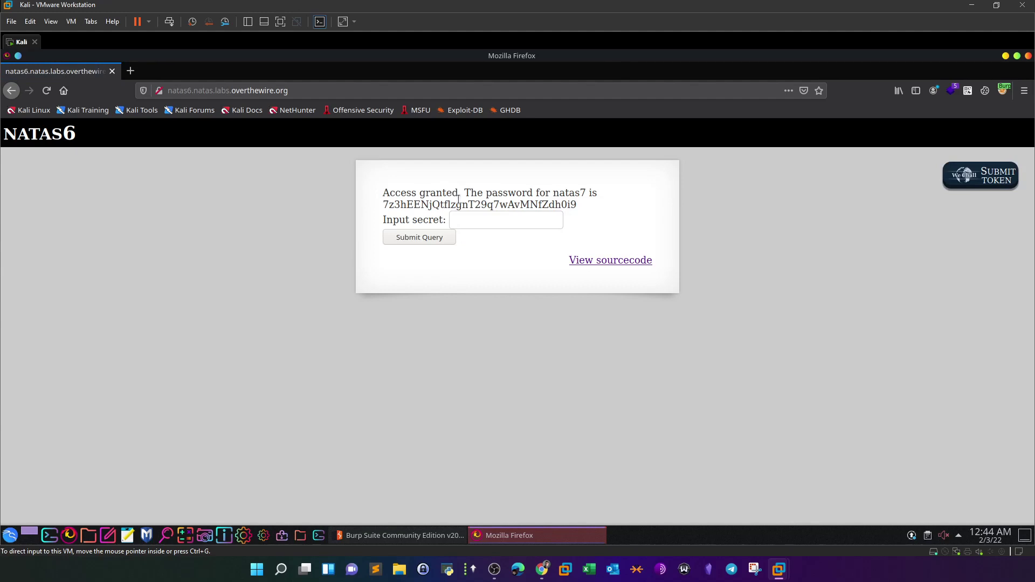
- Copy the natas7 password shown after access is granted
left_click_drag(569, 204, 381, 205)
right_click(393, 209)
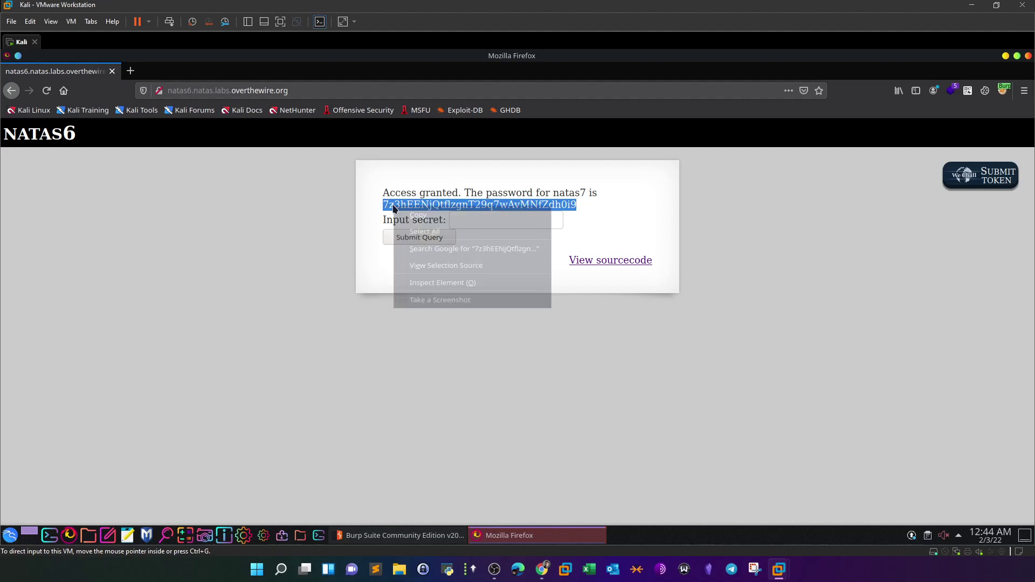
left_click(162, 95)
left_click(188, 90)
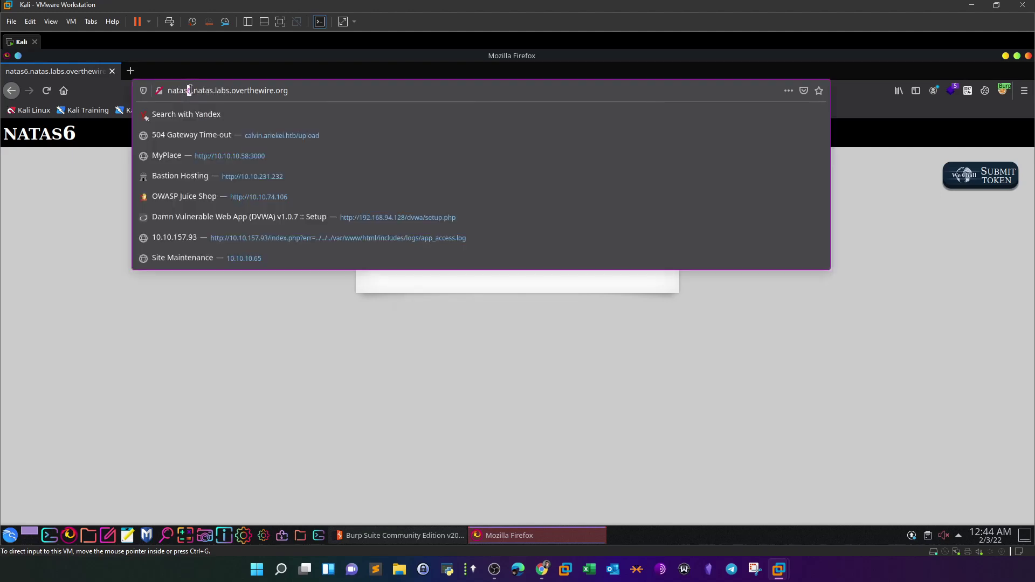
- Go to natas7 and log in as natas7 with the pasted password, declining to save it
type("7")
key("Return")
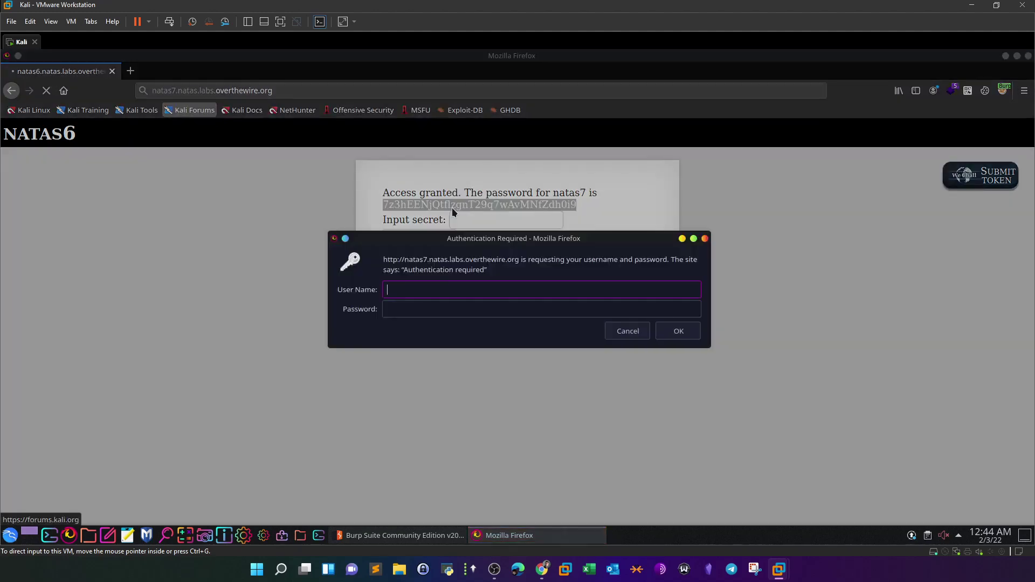
type("nata")
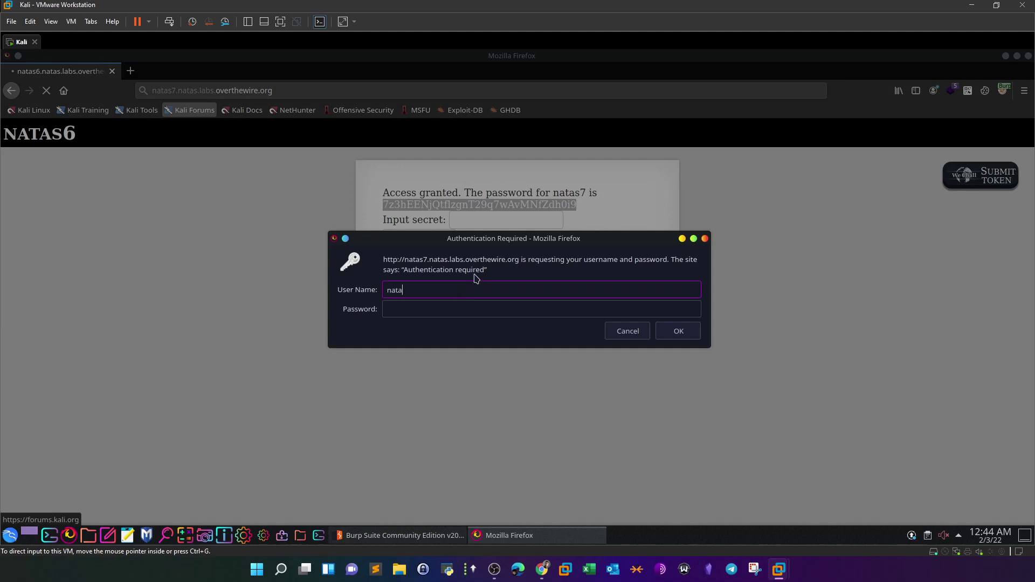
type("s7")
left_click(476, 309)
key("ctrl+v")
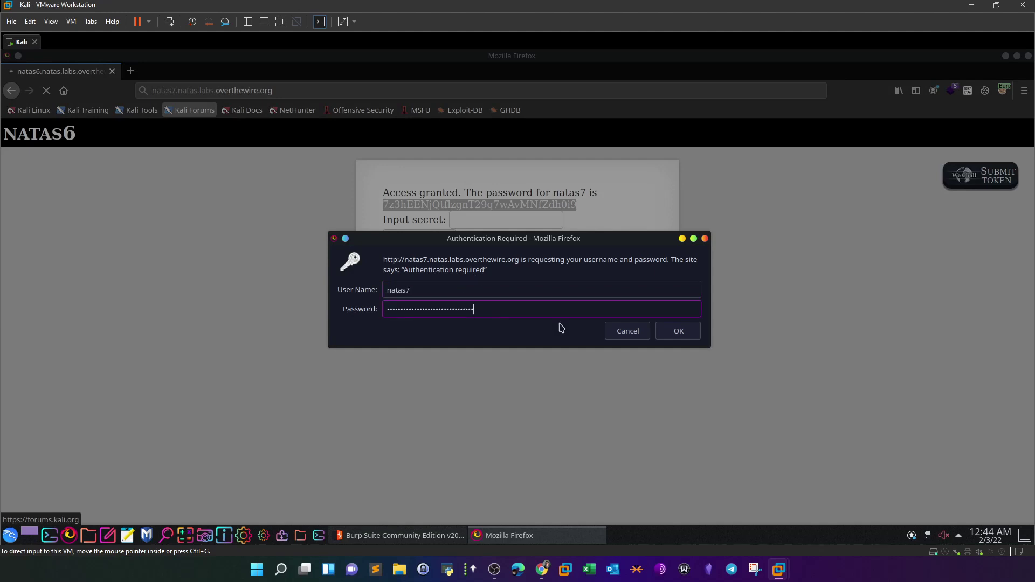
left_click(678, 331)
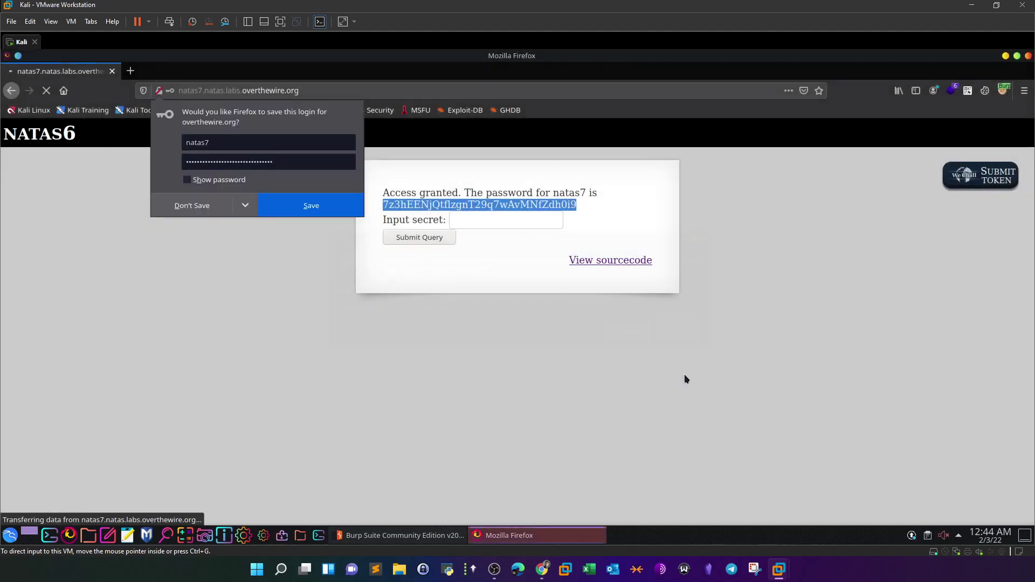
left_click(186, 205)
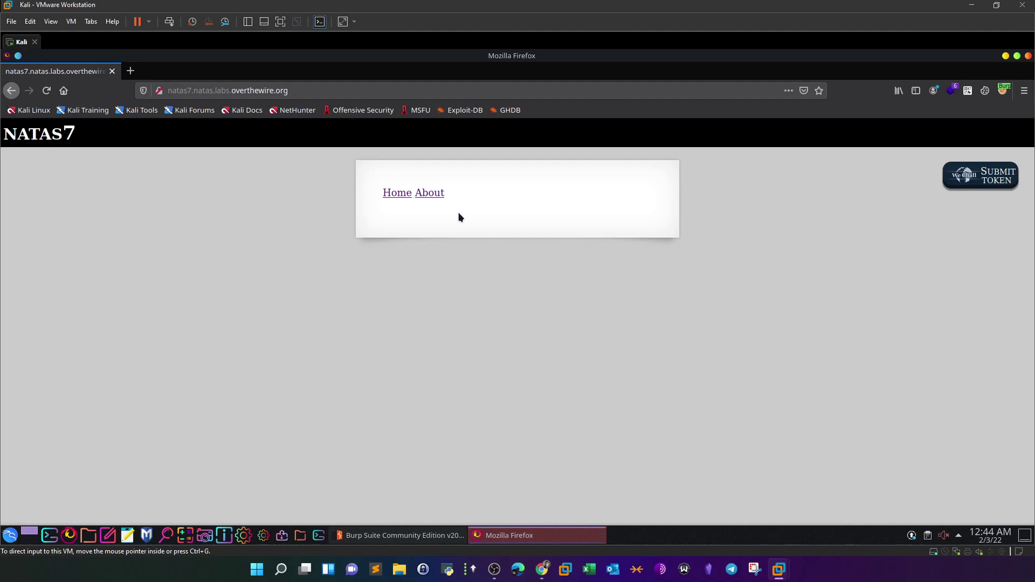
- Open the Home page, examine the index.php?page= address, then open the About page
left_click(396, 198)
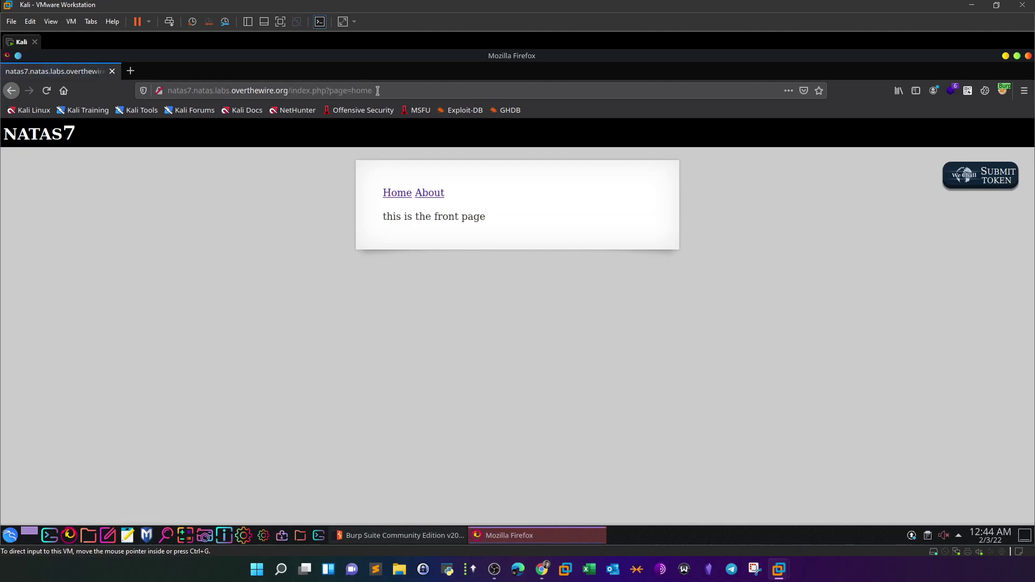
left_click(289, 91)
left_click_drag(290, 90, 329, 91)
left_click(340, 335)
left_click(429, 195)
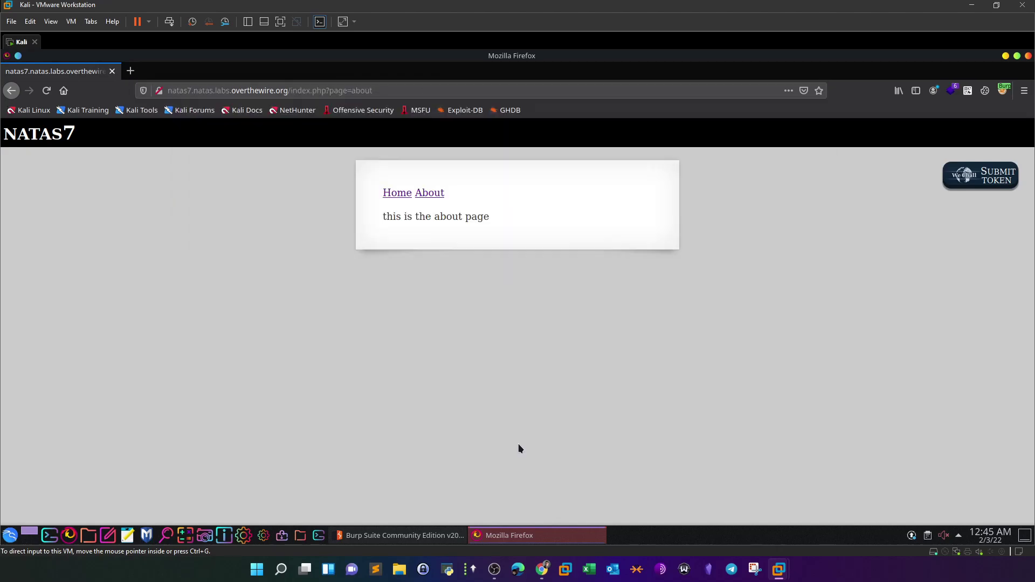
- Open the Natas introduction page in Chrome and copy the /etc/natas_webpass/ password path
left_click(541, 568)
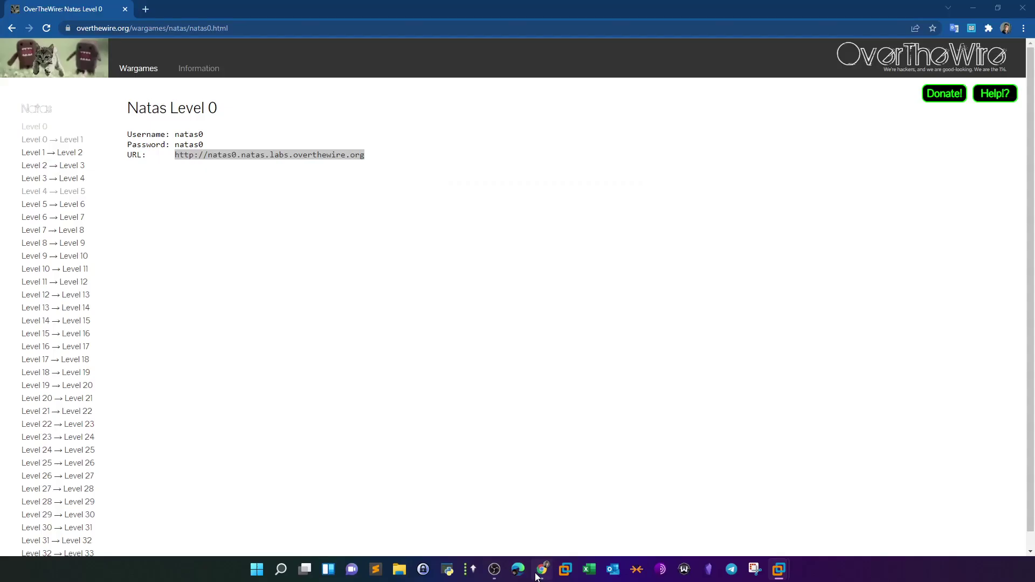
left_click(45, 122)
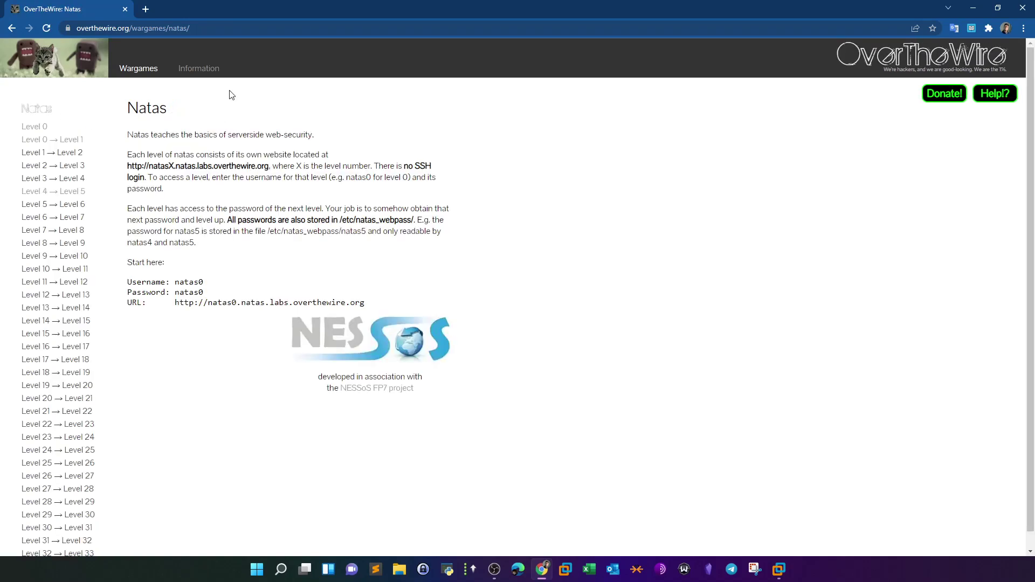
left_click_drag(227, 221, 346, 221)
left_click(361, 222)
left_click_drag(414, 220, 340, 221)
right_click(352, 220)
left_click(377, 229)
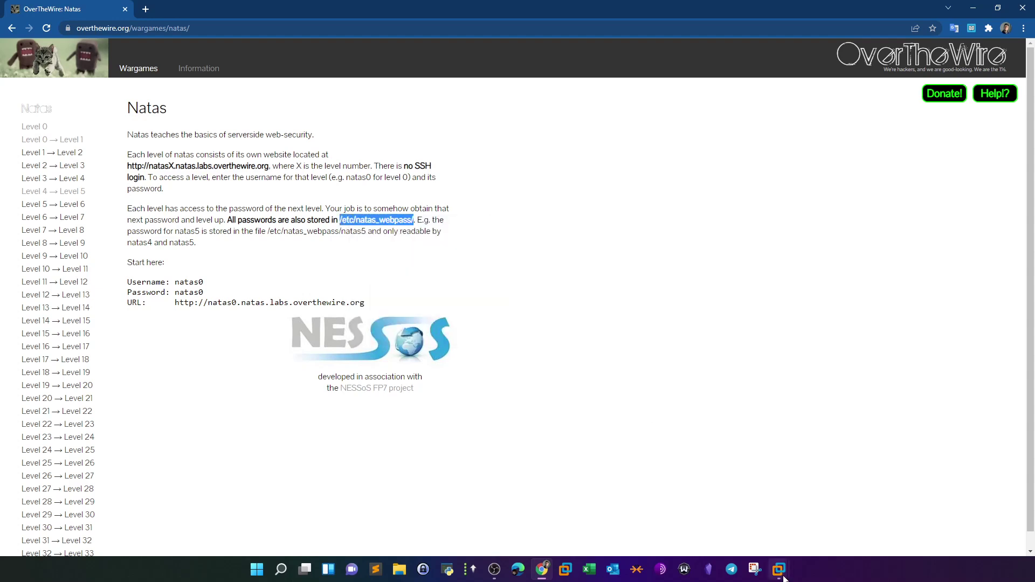
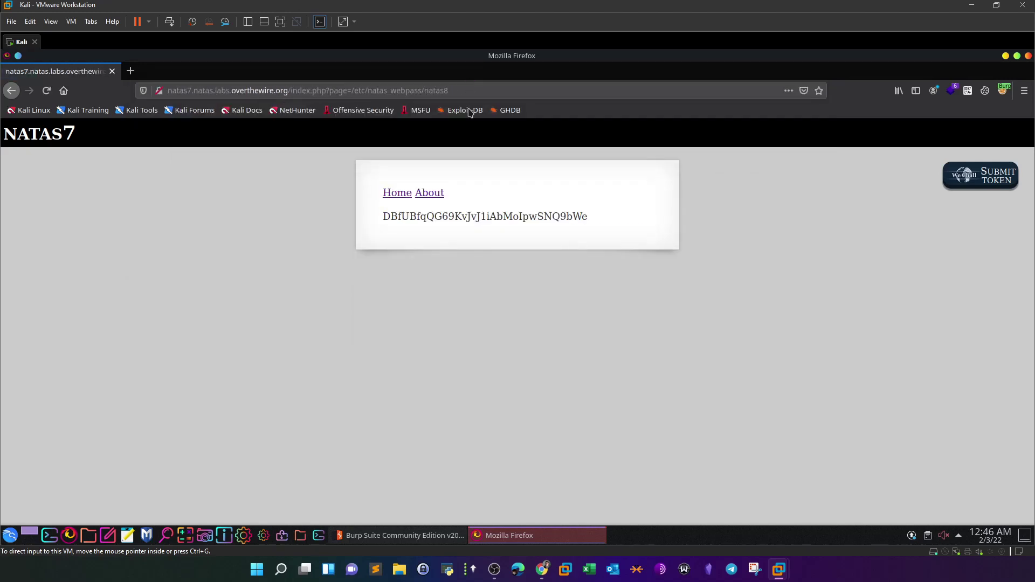
- Select the natas8 password shown on the page and bring up its copy menu
left_click_drag(589, 217, 367, 223)
right_click(403, 218)
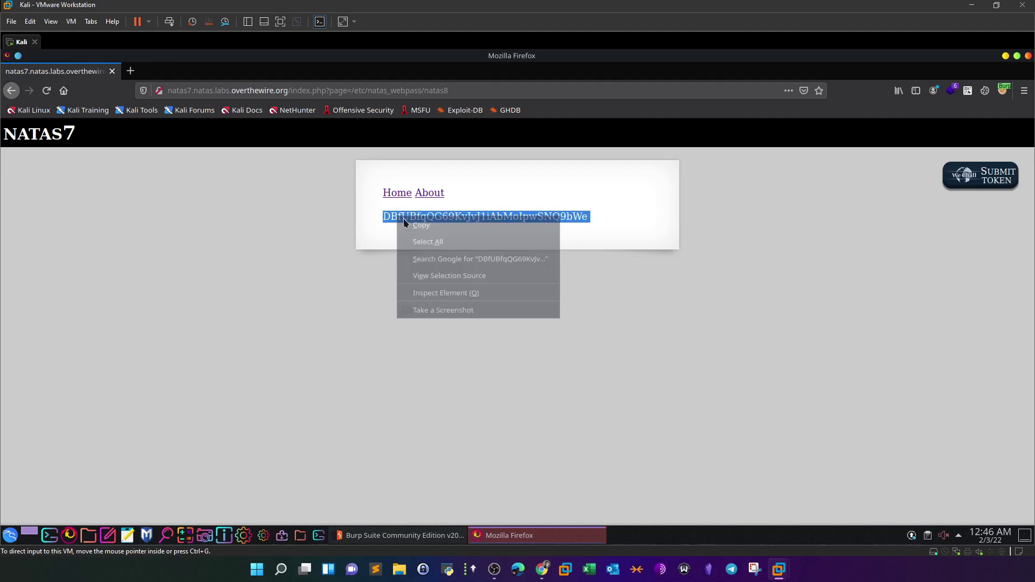
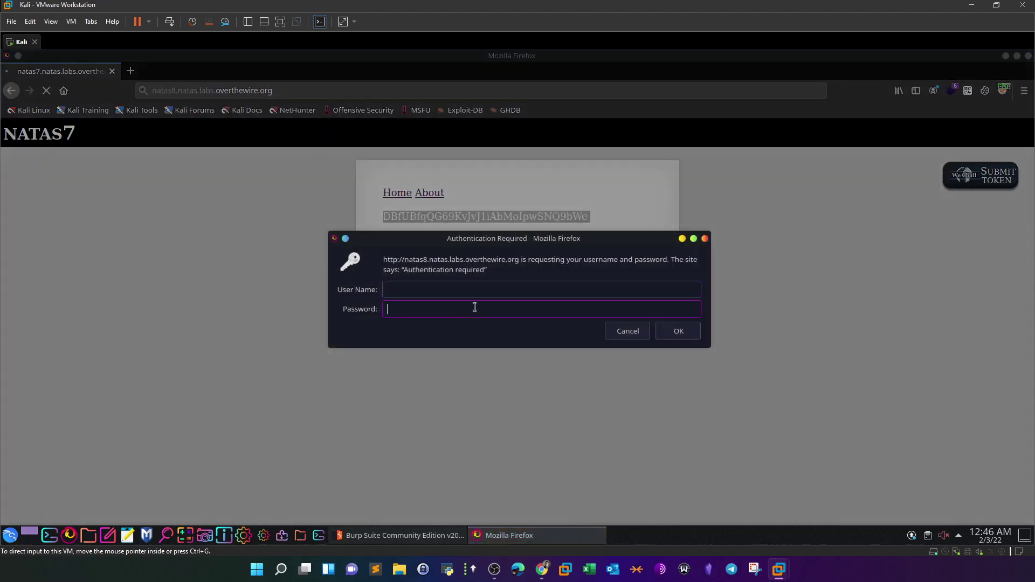
left_click(474, 308)
key("ctrl+v")
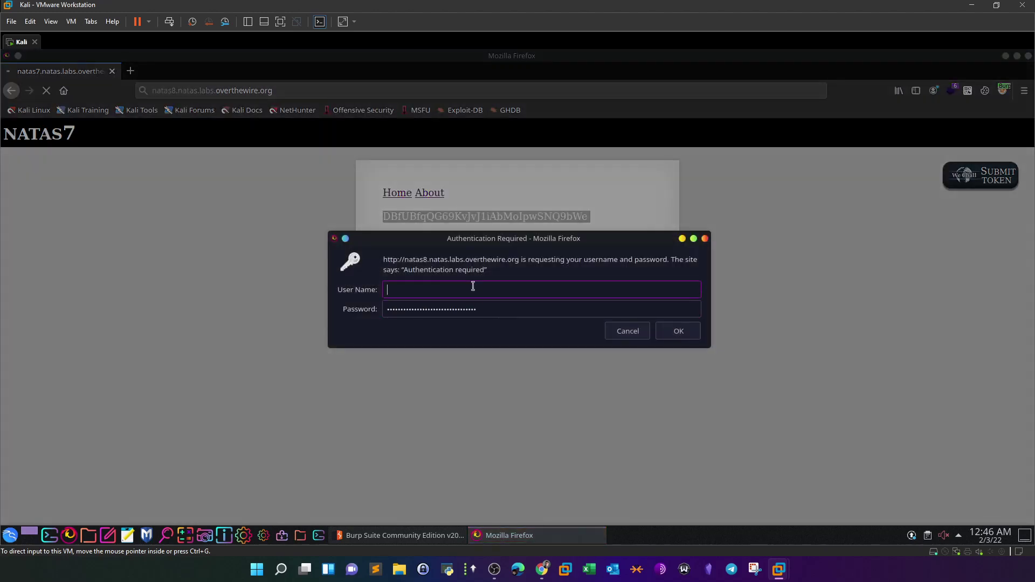
type("natas8")
key("Return")
left_click(625, 334)
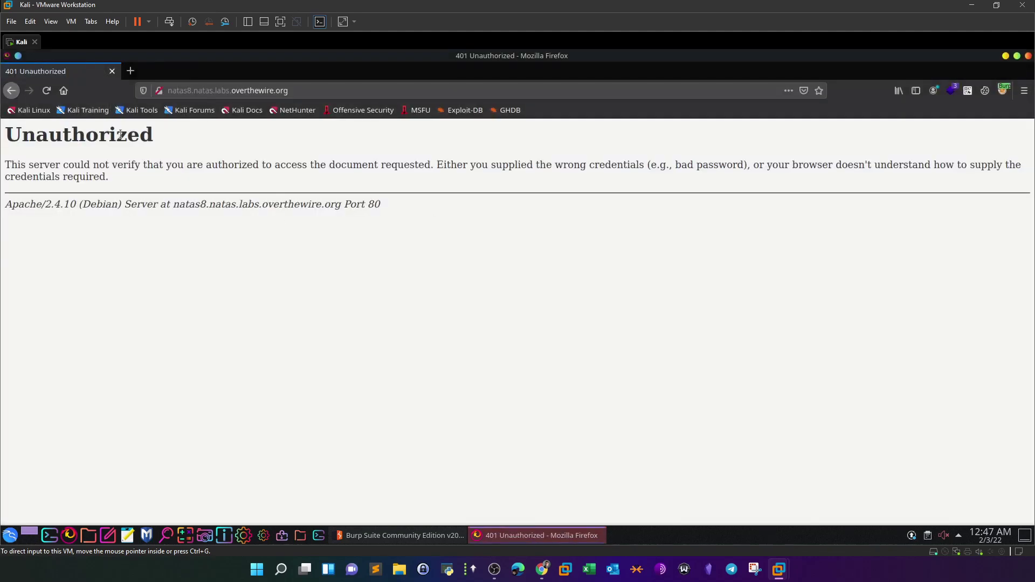
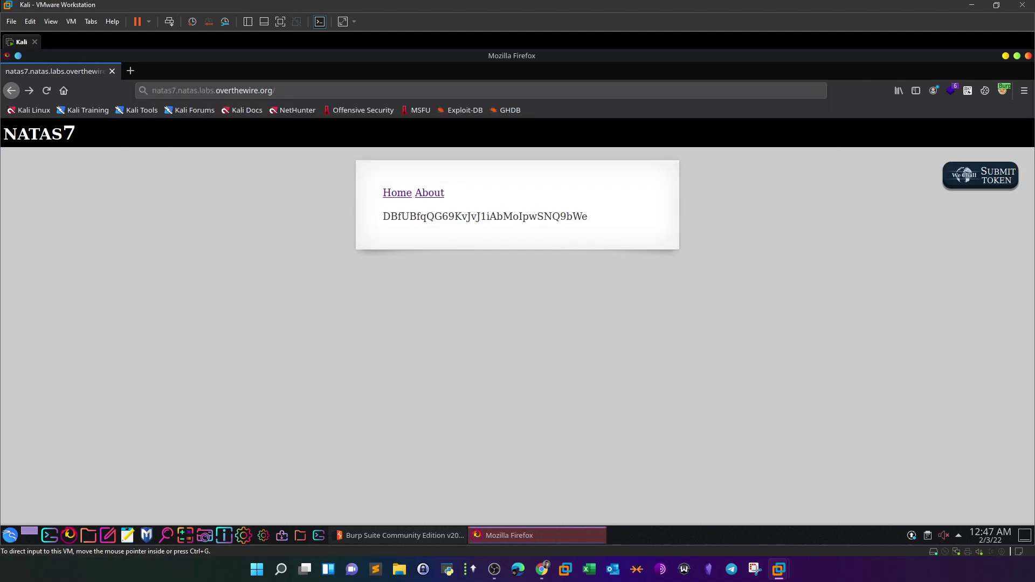
- Select and copy the password shown on the natas7 page
left_click_drag(587, 215, 382, 216)
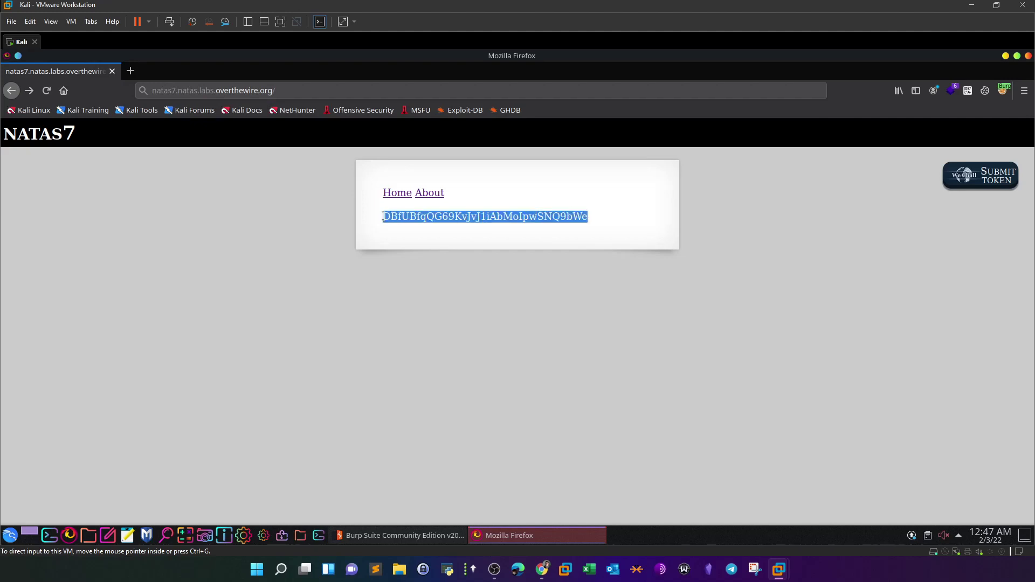
right_click(406, 215)
left_click(420, 227)
right_click(411, 216)
left_click(422, 228)
- Load the natas8 level and log in as natas8 with the pasted password, declining to save the login
left_click(174, 90)
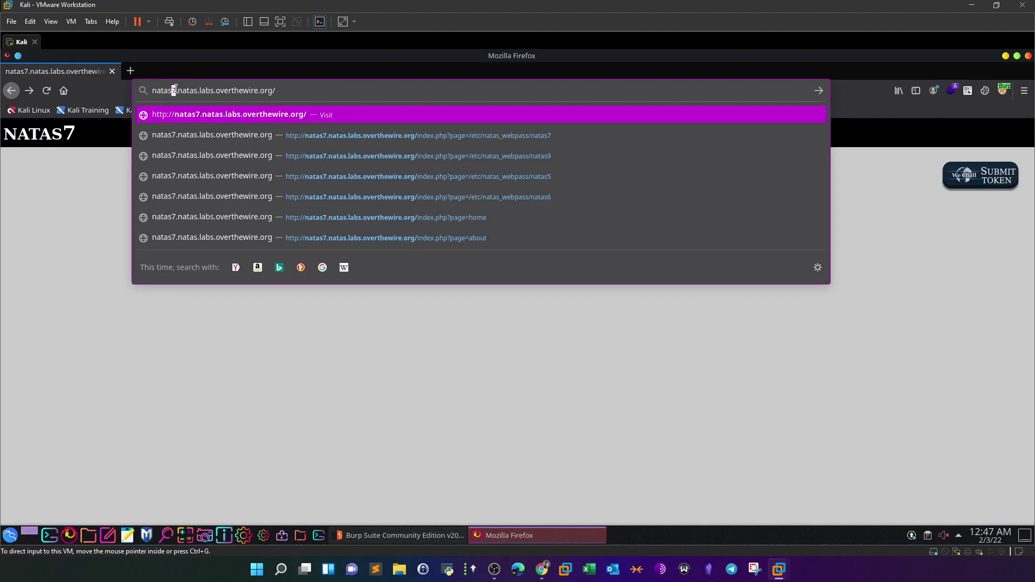
type("8")
key("Return")
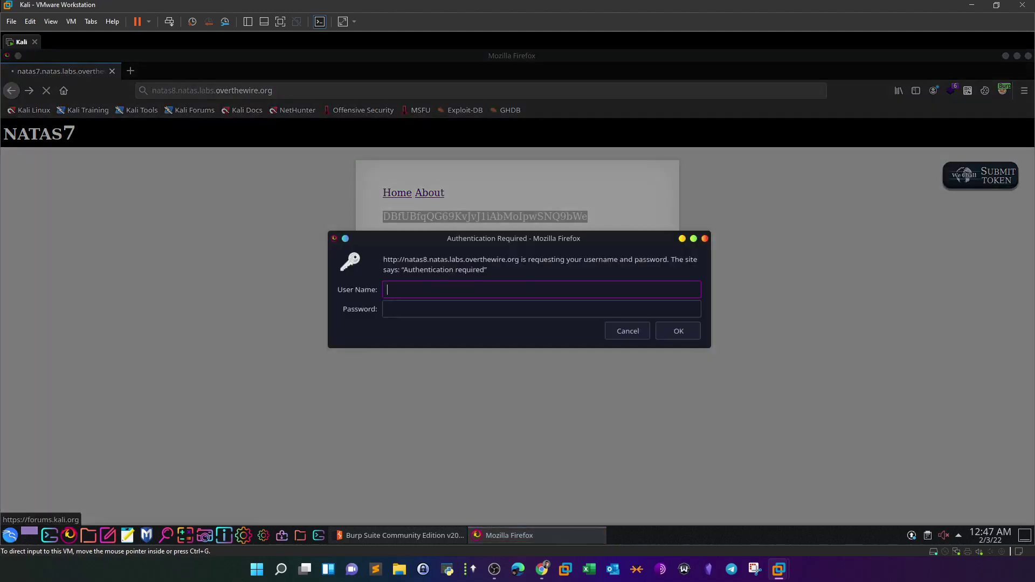
left_click(457, 313)
key("ctrl+v")
left_click(458, 293)
type("natas8")
left_click(692, 330)
left_click(204, 204)
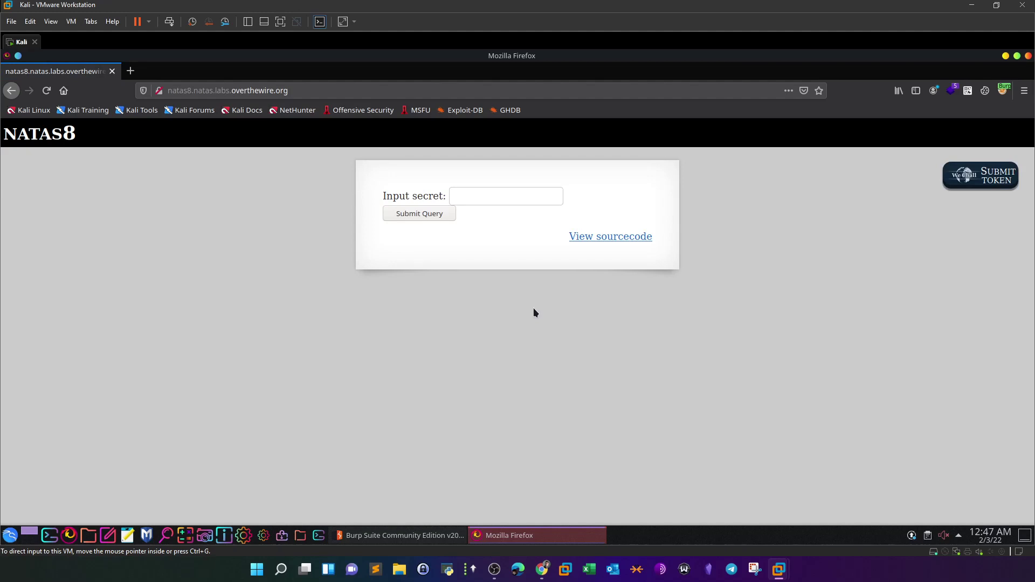
- Scroll through the OverTheWire Natas instructions page, then return to the natas8 form
left_click(541, 569)
scroll(52, 237, "down", 1)
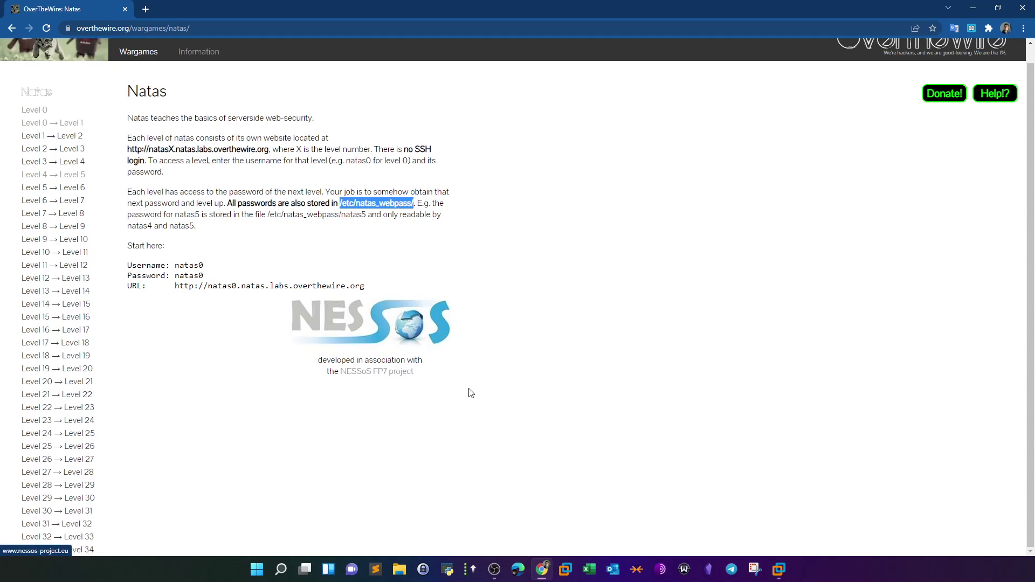
left_click(542, 569)
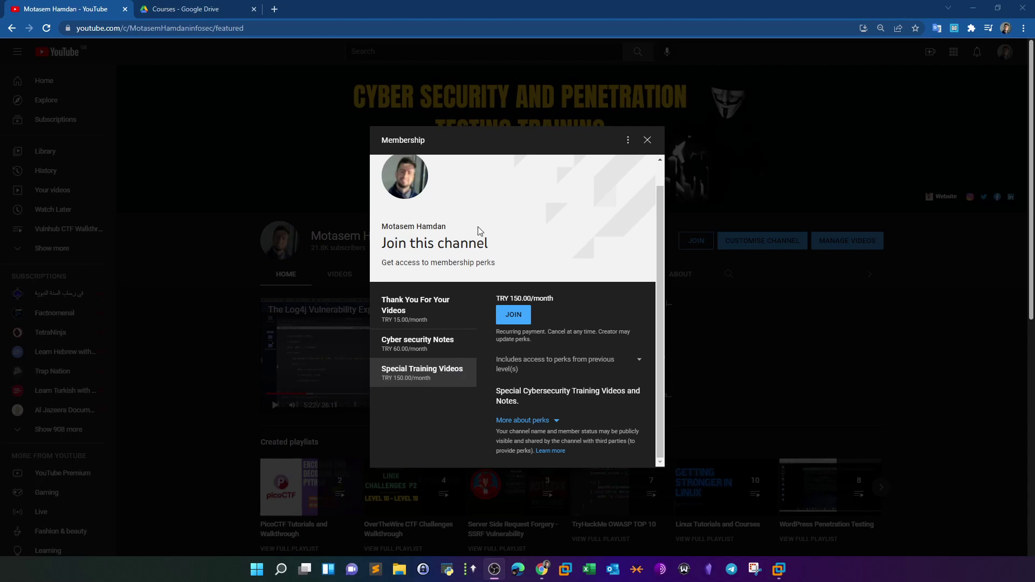
- Switch to the 'Courses - Google Drive' tab
left_click(205, 9)
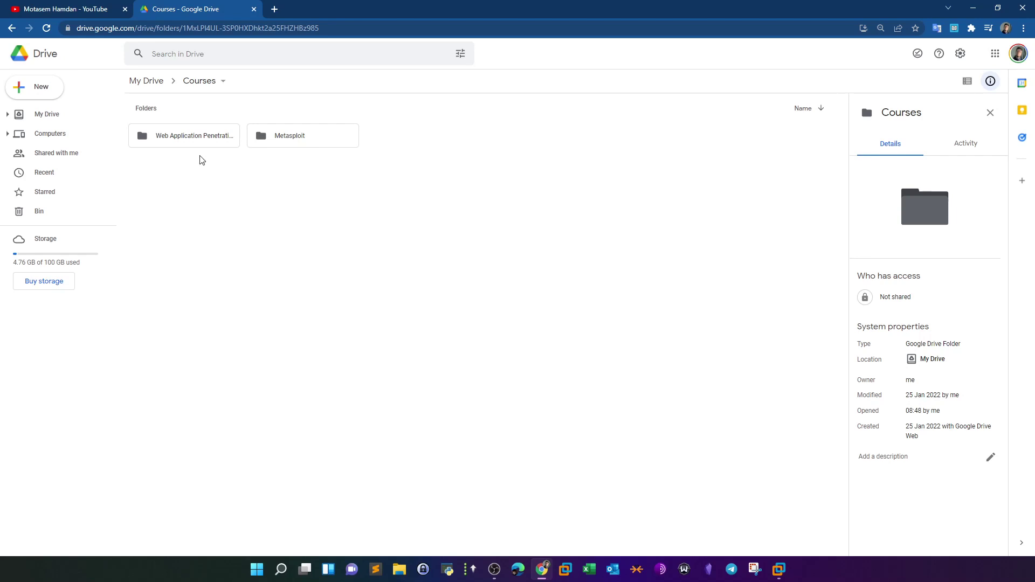
- Open the Web Application Penetration Testing folder and preview Course Slides.pdf, then close the preview
double_click(209, 143)
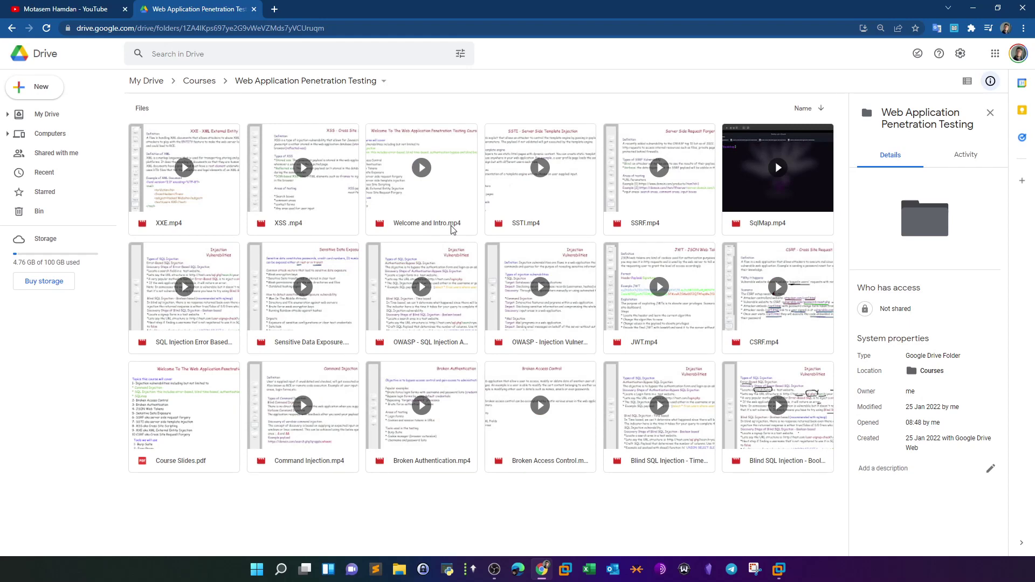
double_click(203, 422)
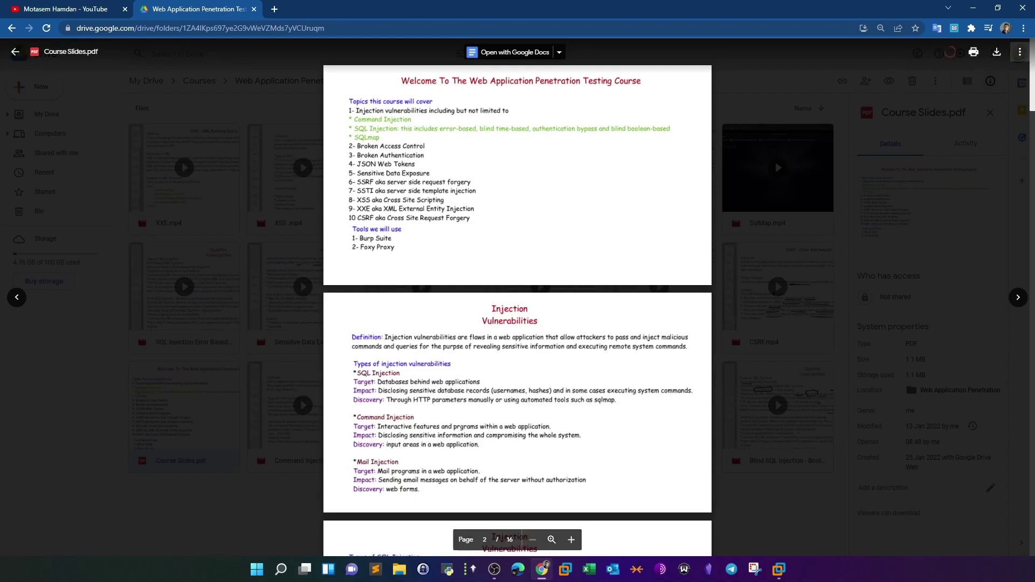
left_click_drag(1029, 73, 1032, 496)
key("Escape")
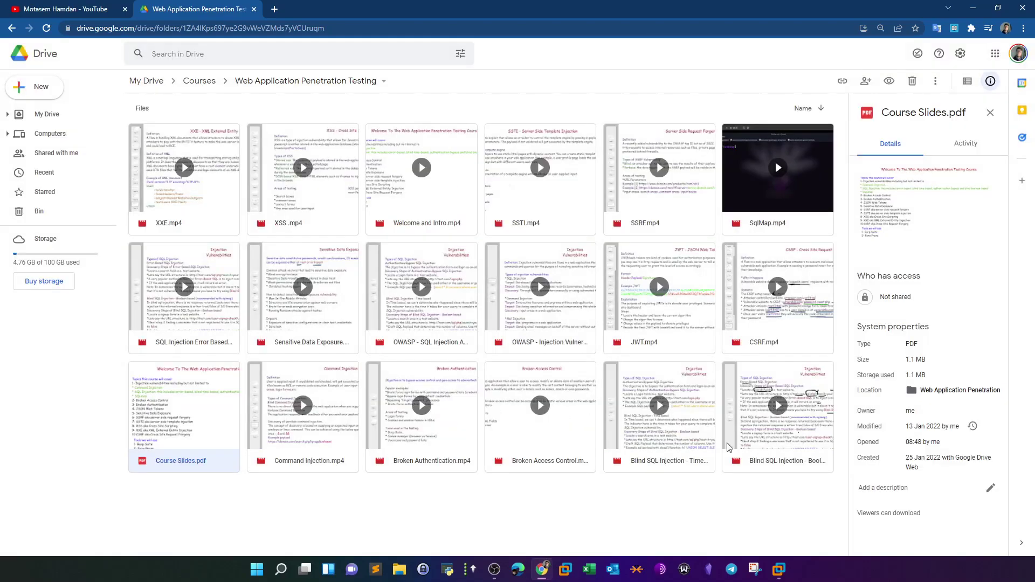
- Open the Metasploit folder from Courses, then go back to the YouTube membership plans
left_click(199, 80)
double_click(266, 137)
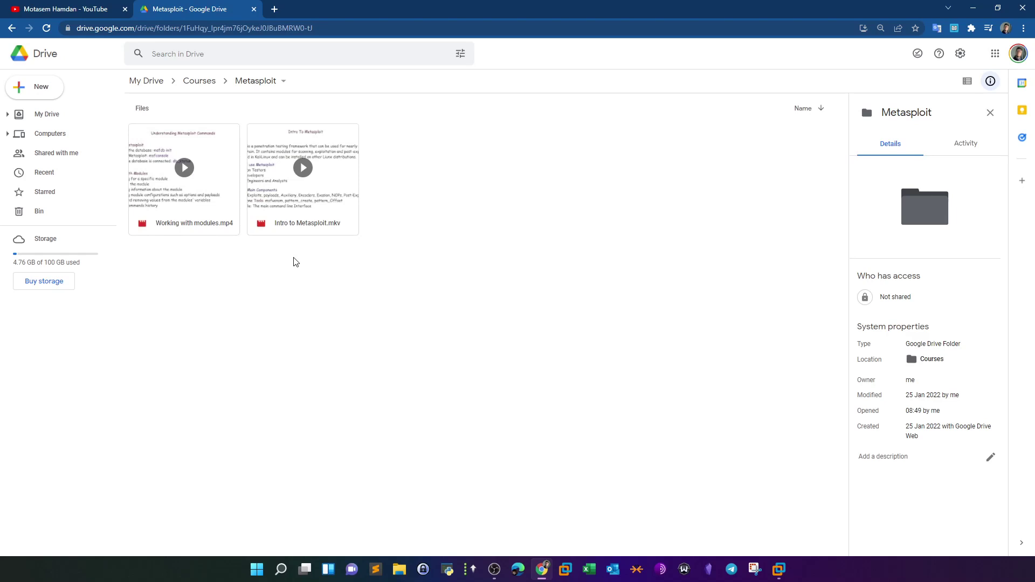
left_click(81, 7)
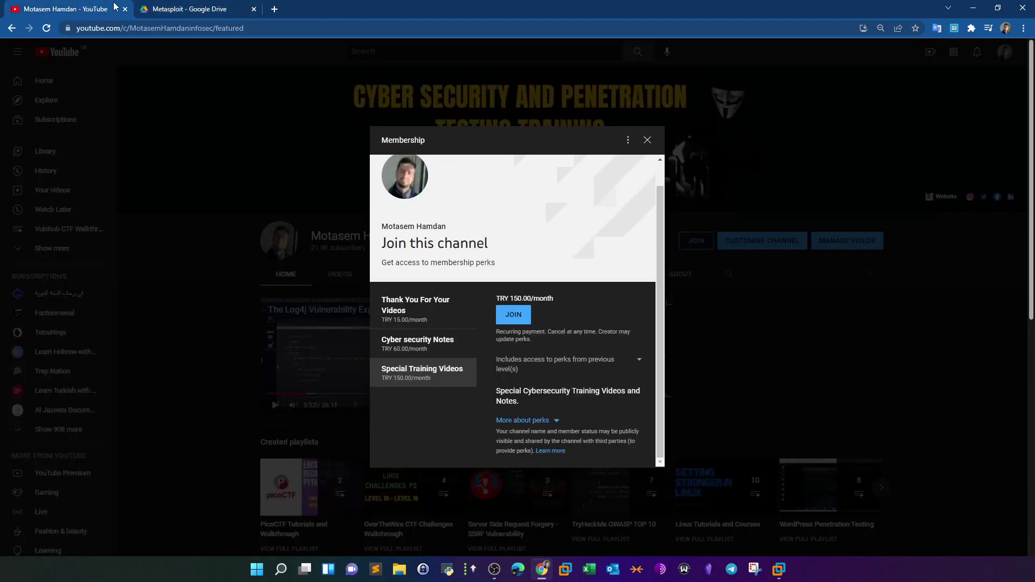